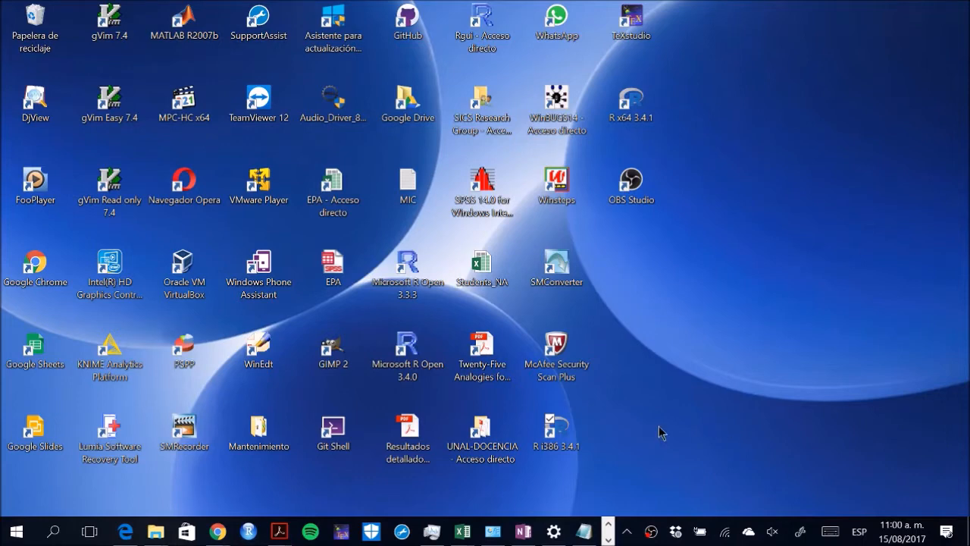
Launch R i386 3.4.1 and load the Rcmdr package from the installed packages.
double_click(561, 435)
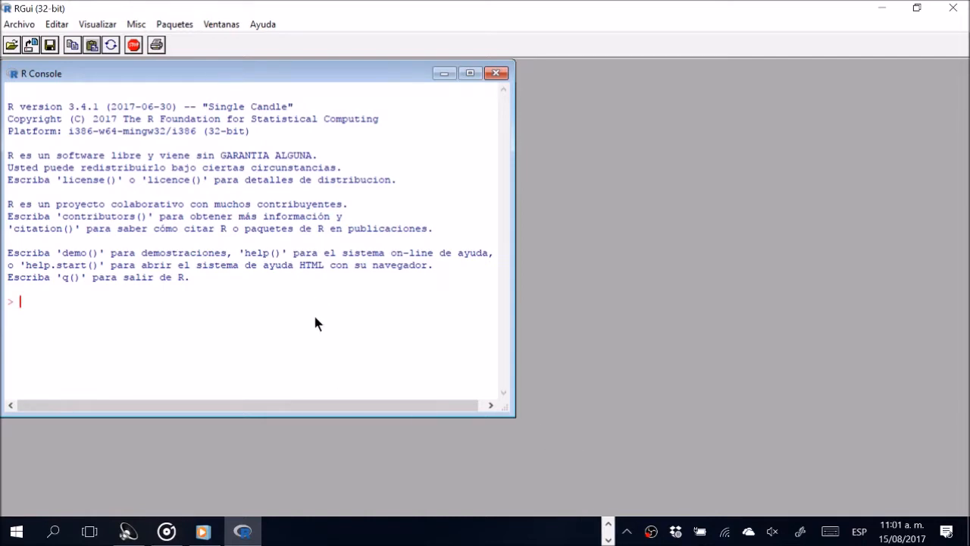
click(178, 25)
click(174, 39)
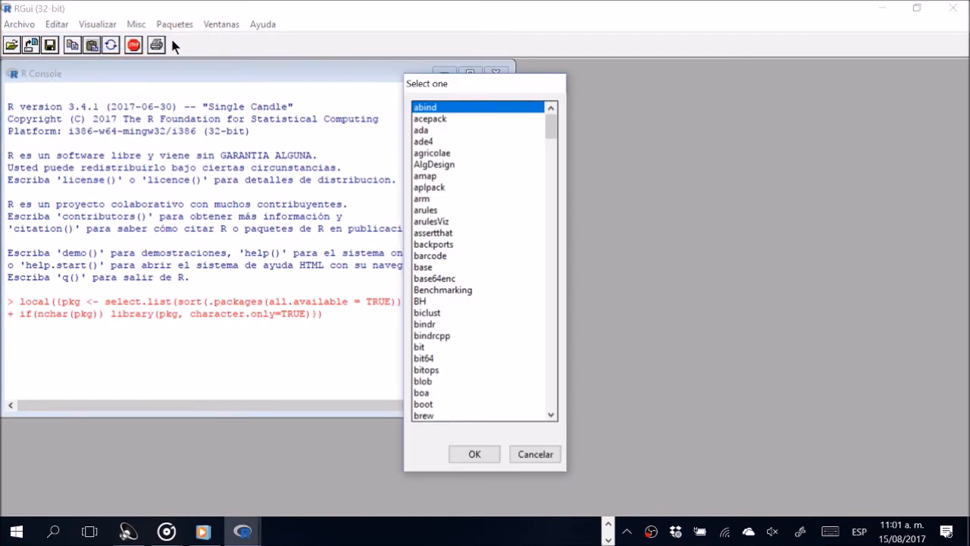
drag(552, 134, 550, 339)
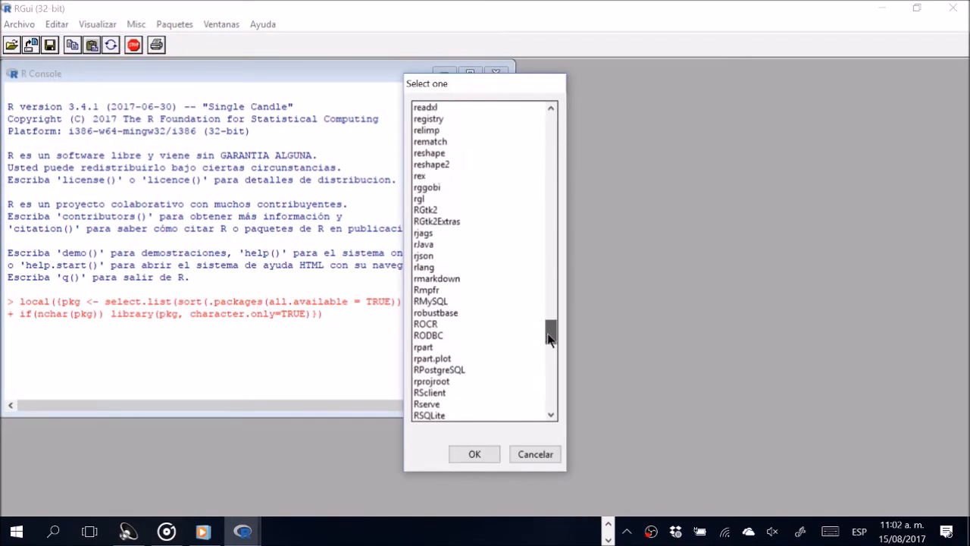
drag(550, 339, 547, 310)
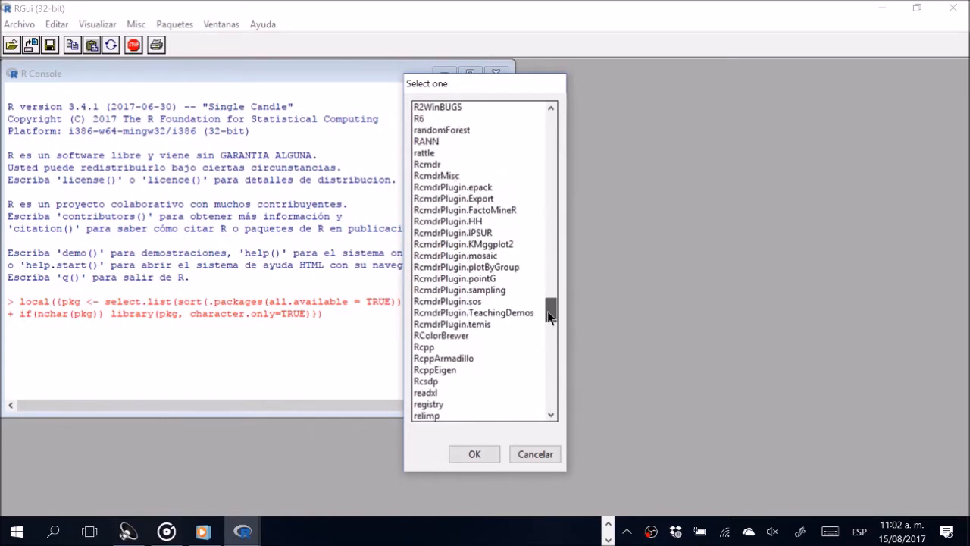
click(438, 164)
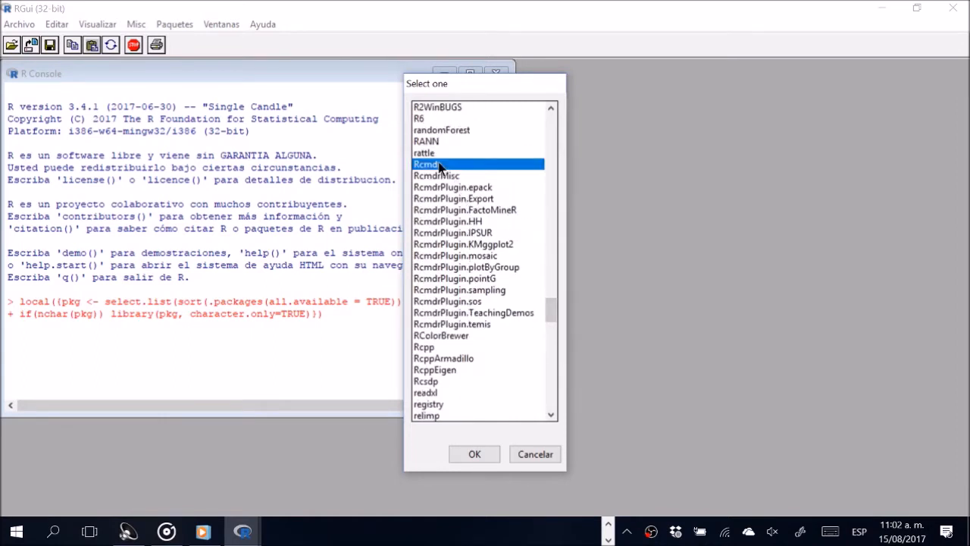
click(474, 454)
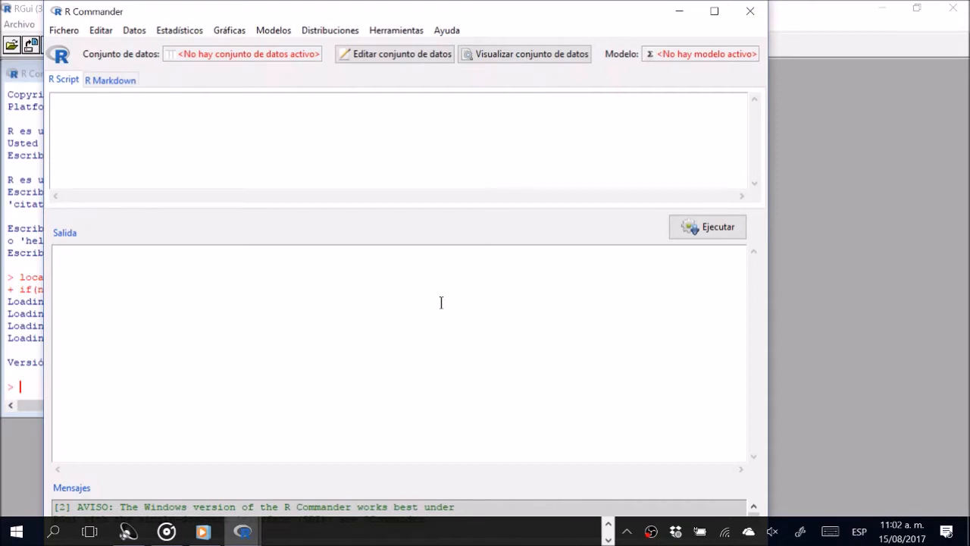
Arrange the R Commander and RGui windows side by side, with R Commander on the left half of the screen.
click(32, 303)
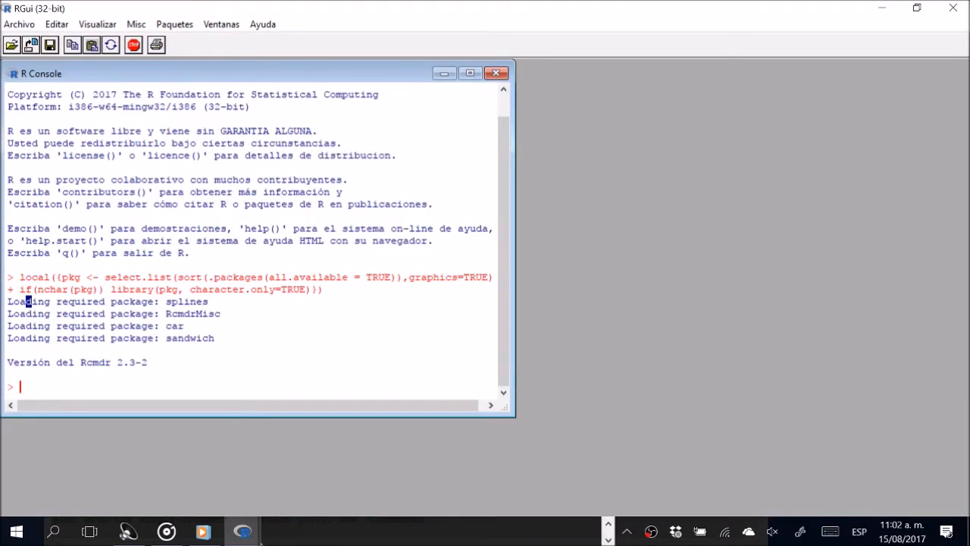
mouse_move(243, 530)
click(313, 498)
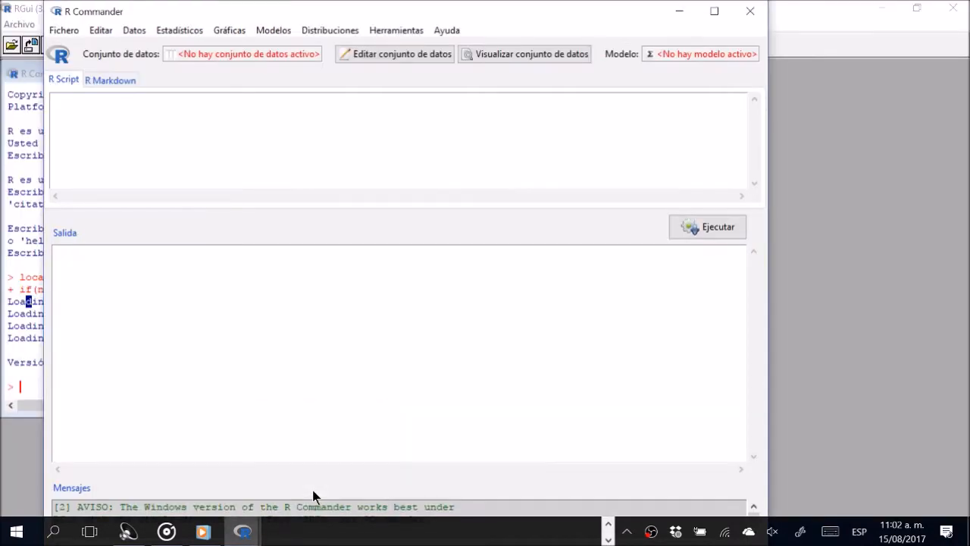
key(super+Left)
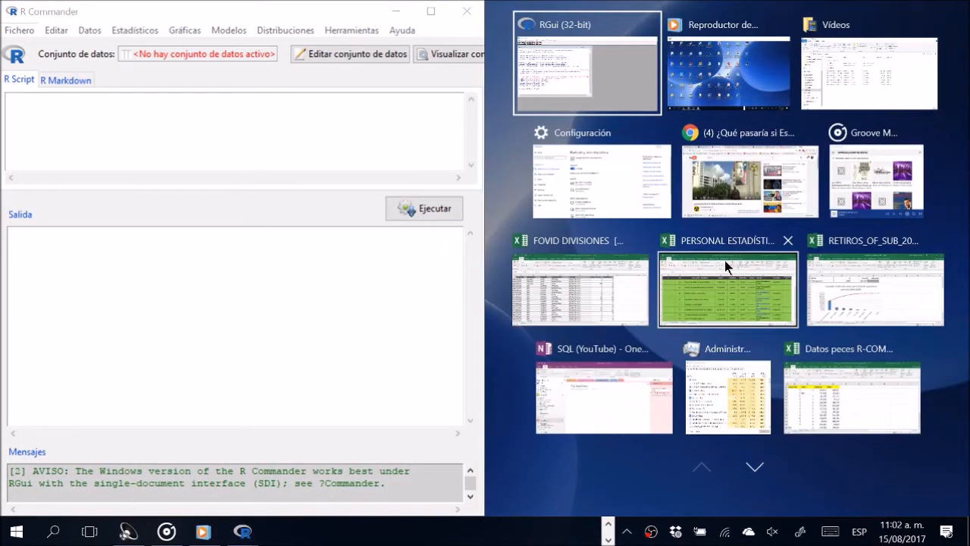
click(623, 97)
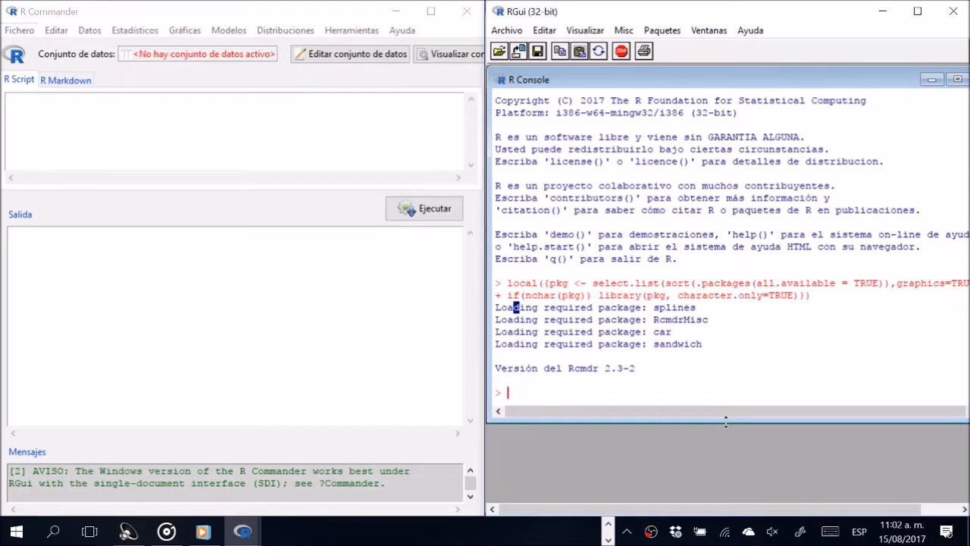
Shorten the R Console window slightly and clear its contents.
key(ctrl+l)
mouse_move(725, 421)
mouse_down()
mouse_move(723, 296)
mouse_move(728, 410)
mouse_up()
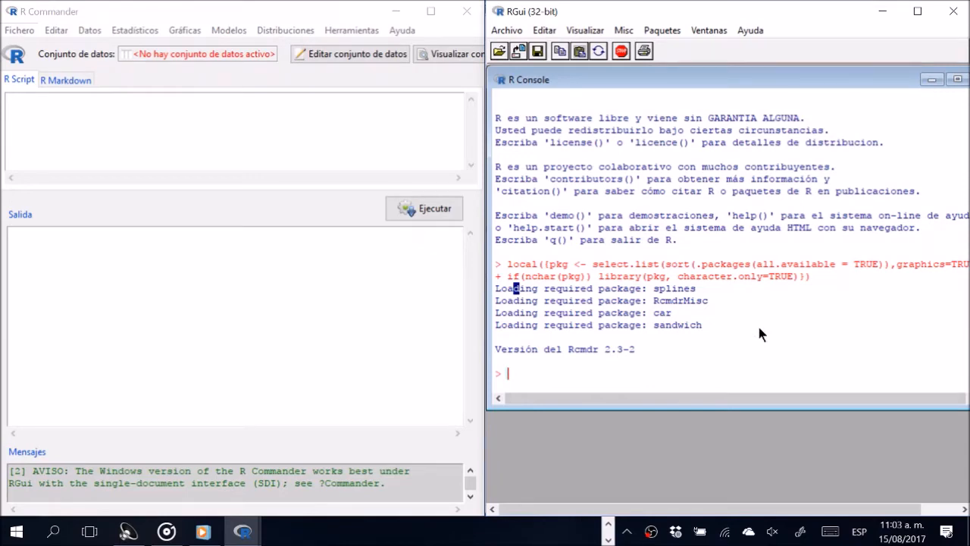
key(ctrl+l)
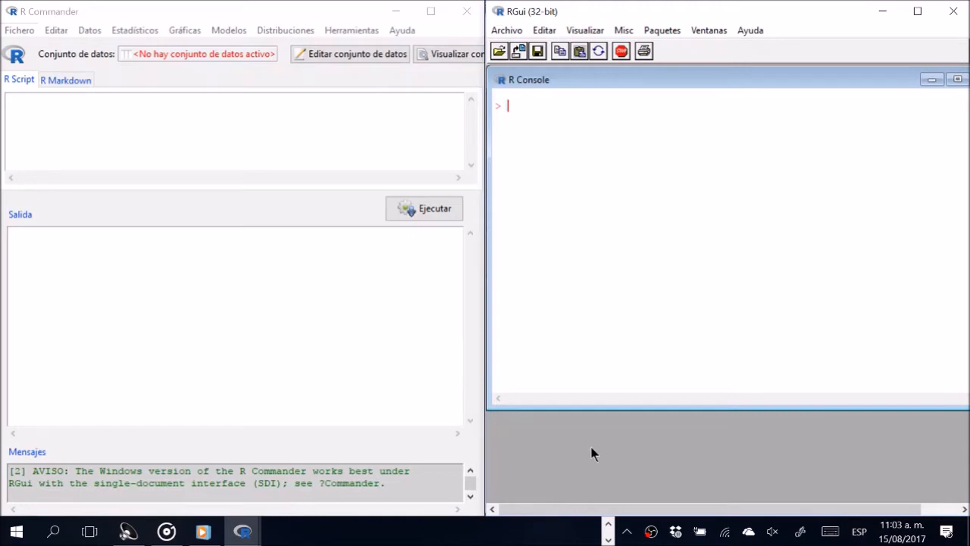
Switch to the Datos peces R-COMMANDER workbook in Excel and review all its data rows on Hoja1.
click(608, 523)
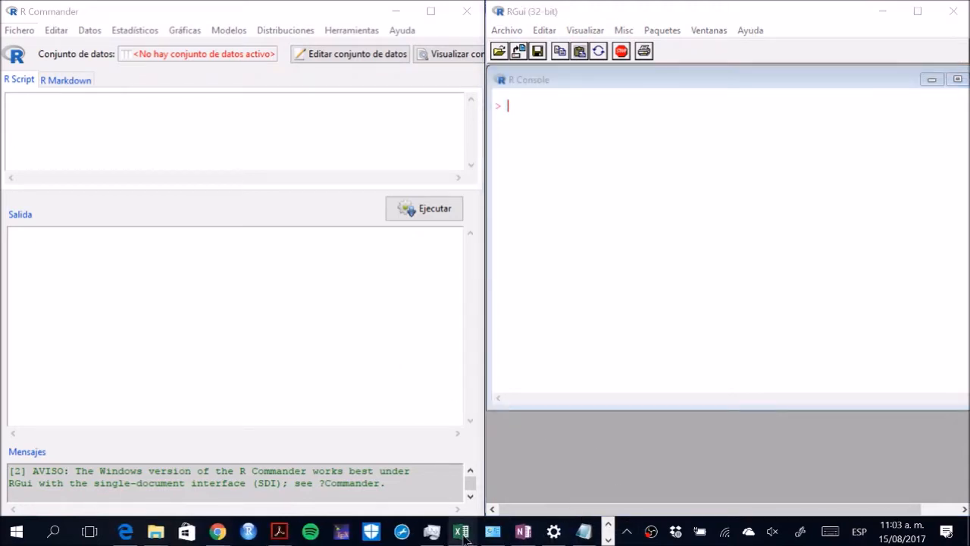
mouse_move(462, 536)
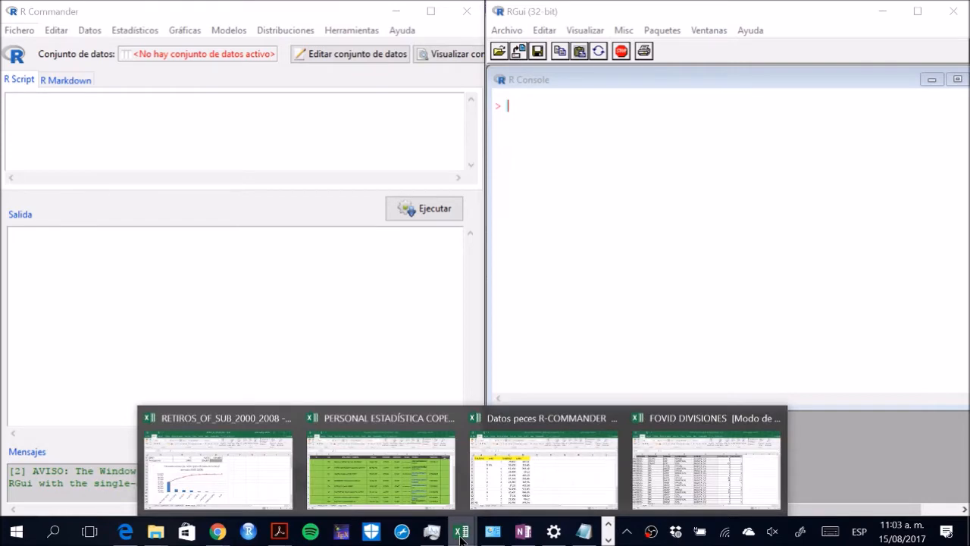
click(512, 489)
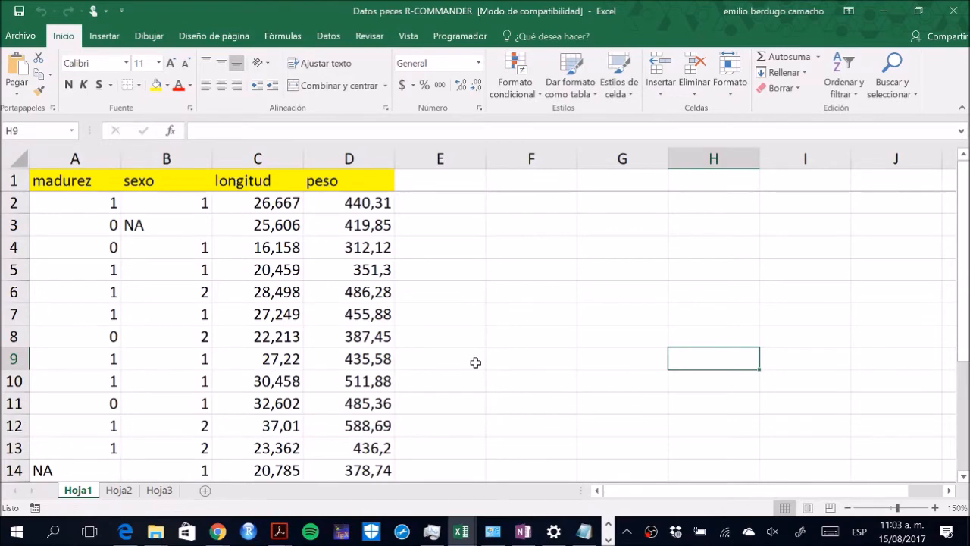
scroll(475, 362, down, 1)
scroll(476, 363, up, 1)
scroll(475, 362, down, 4)
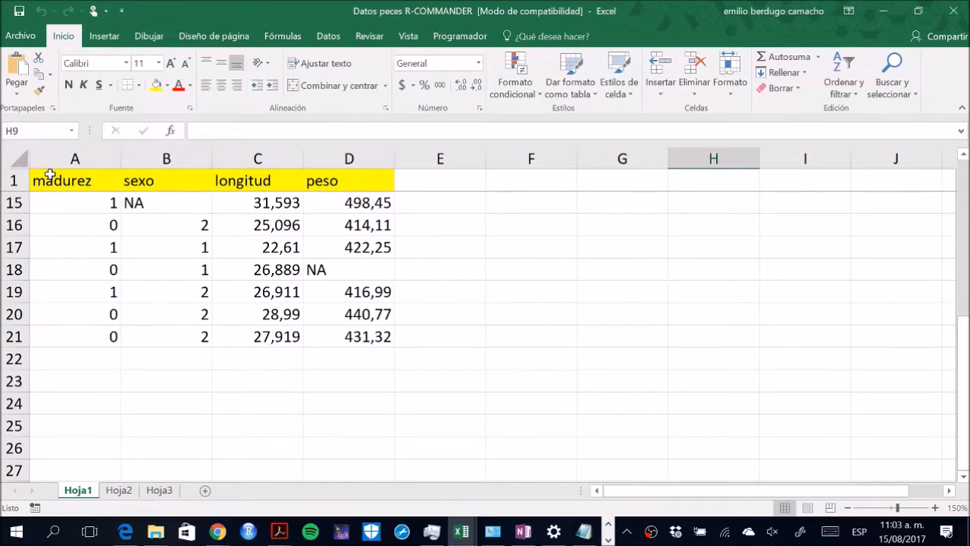
scroll(326, 282, up, 5)
scroll(325, 282, down, 1)
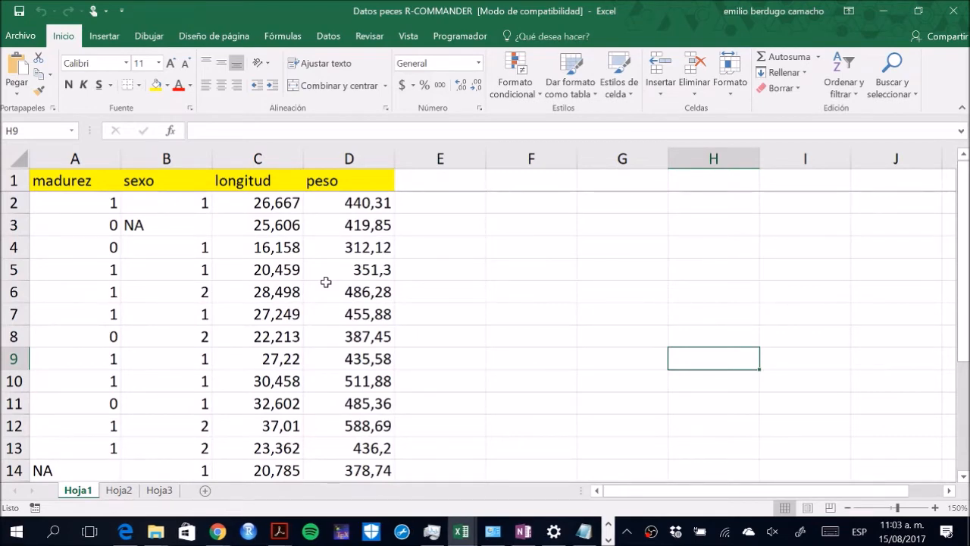
Open the recent workbook Datos peces R-COMMANDER_perdidos.
click(156, 532)
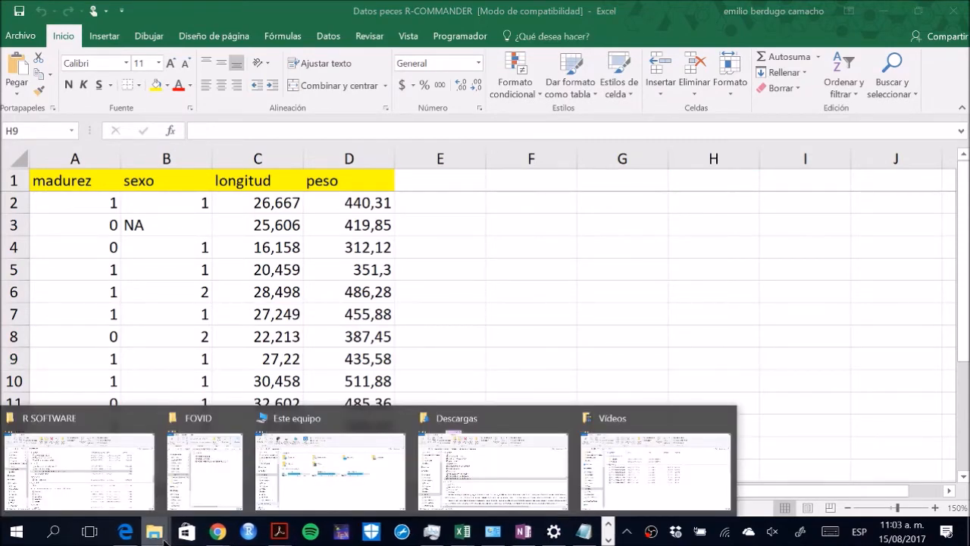
click(518, 328)
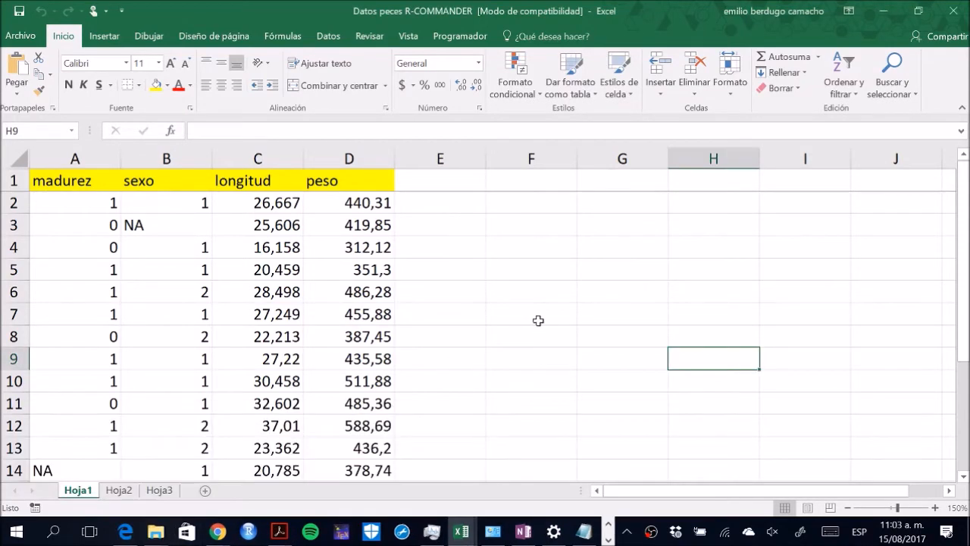
click(19, 36)
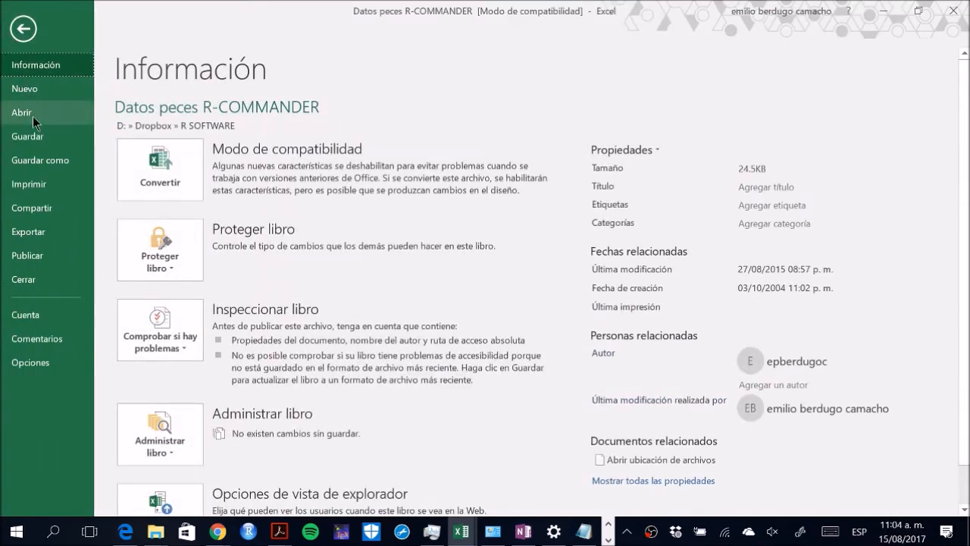
click(33, 118)
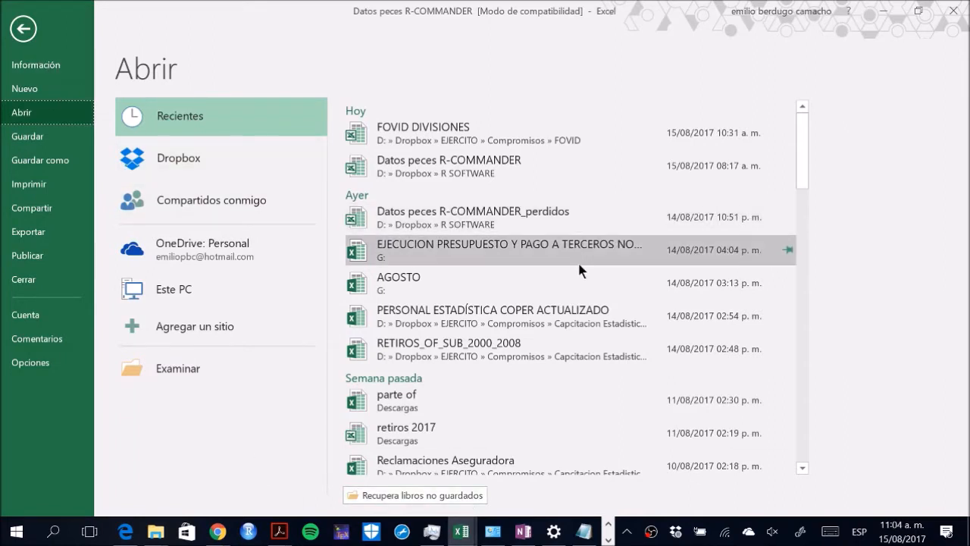
click(544, 214)
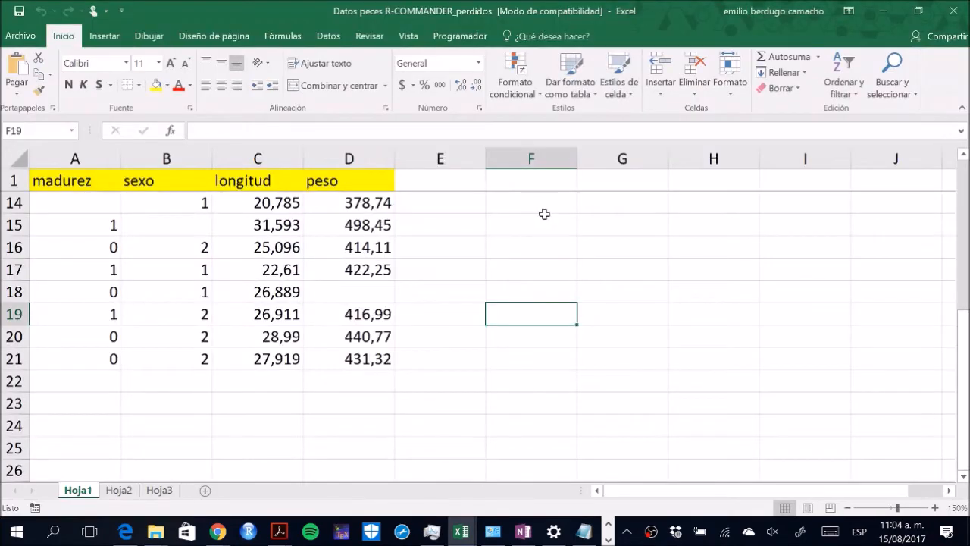
Examine how missing values are stored in the peso and sexo columns, checking cells D18 and B3.
click(373, 296)
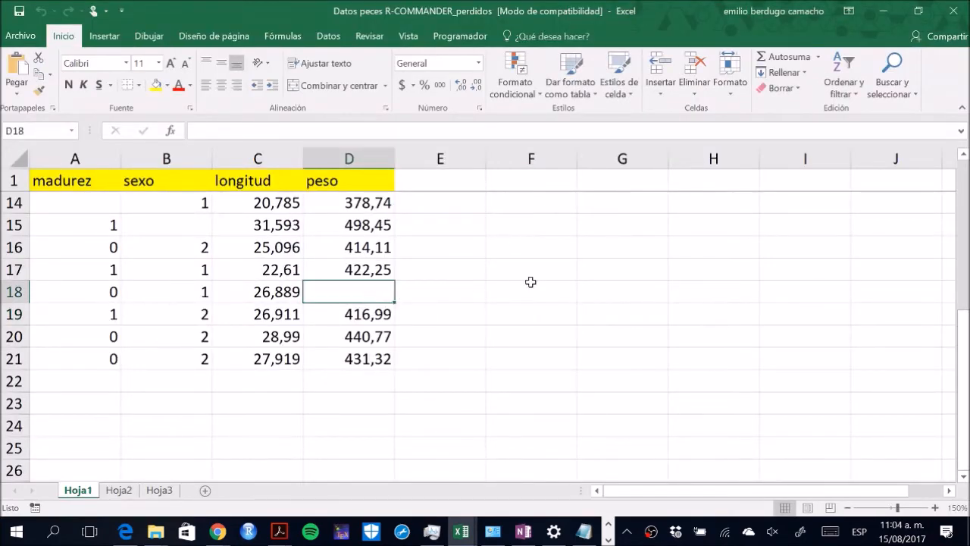
scroll(528, 283, up, 5)
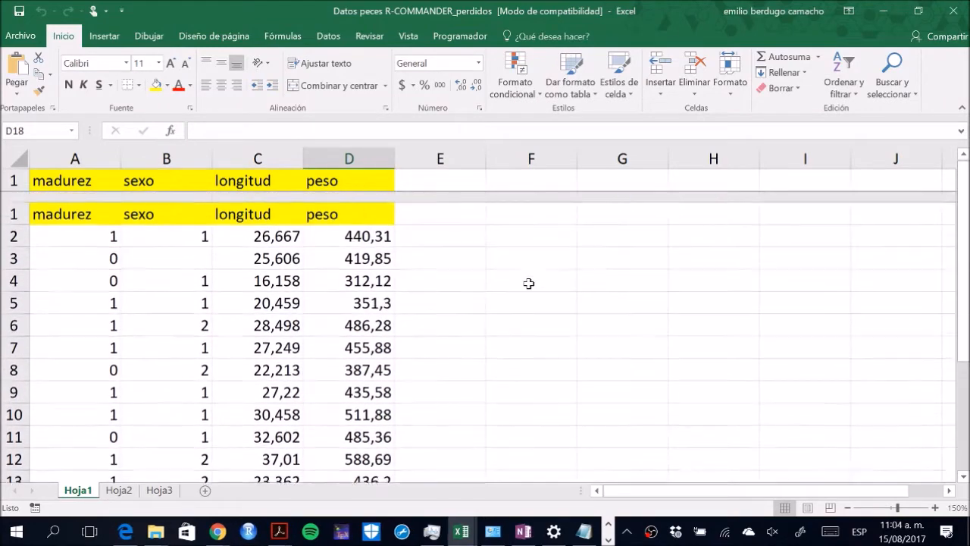
click(180, 226)
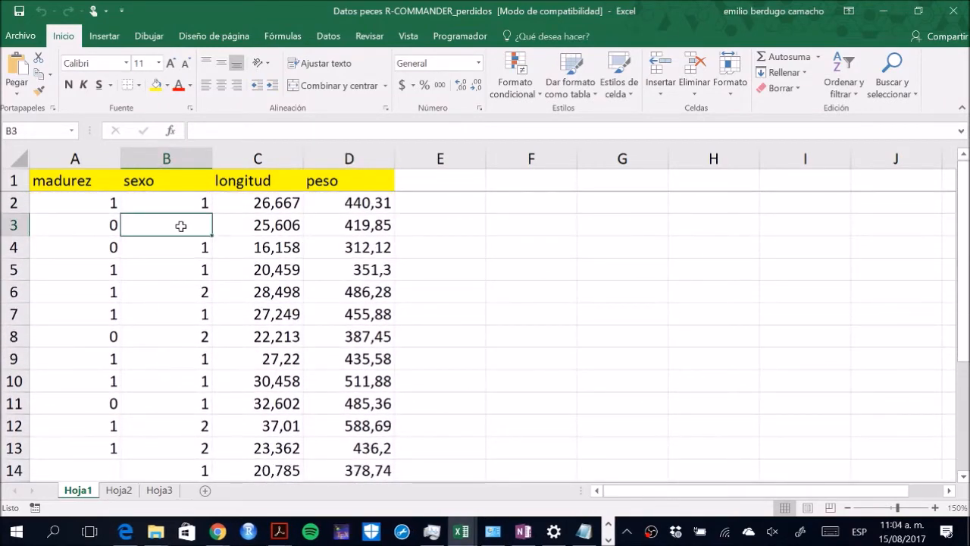
click(636, 291)
right_click(636, 291)
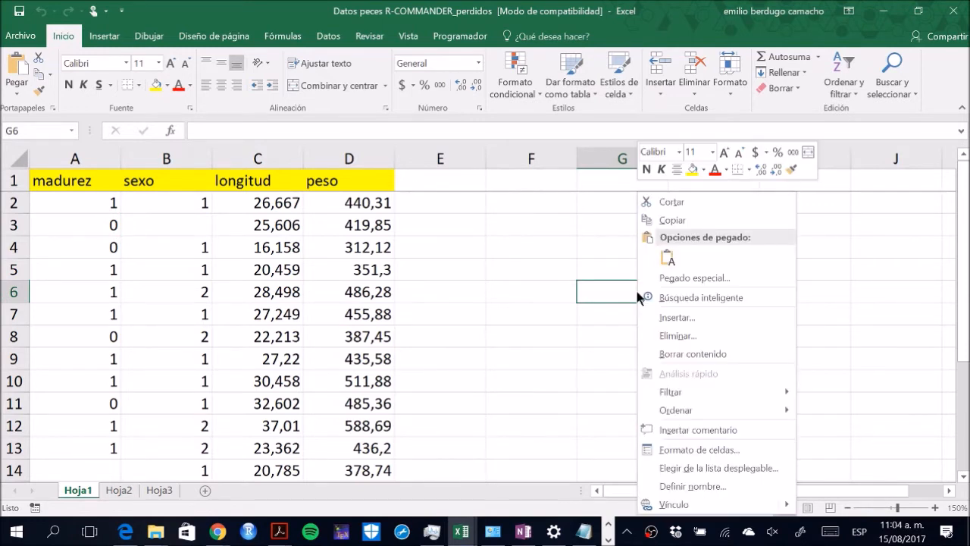
click(487, 233)
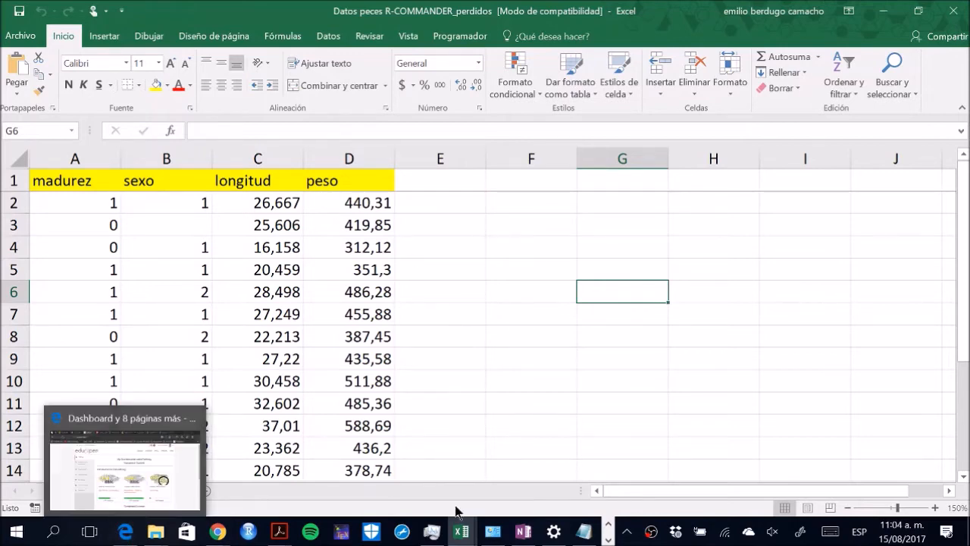
click(583, 535)
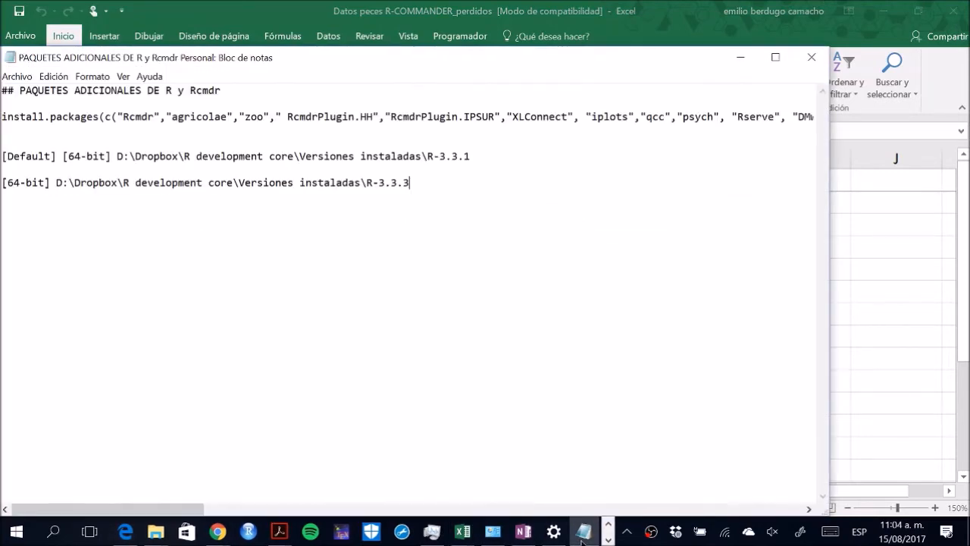
click(775, 57)
click(17, 26)
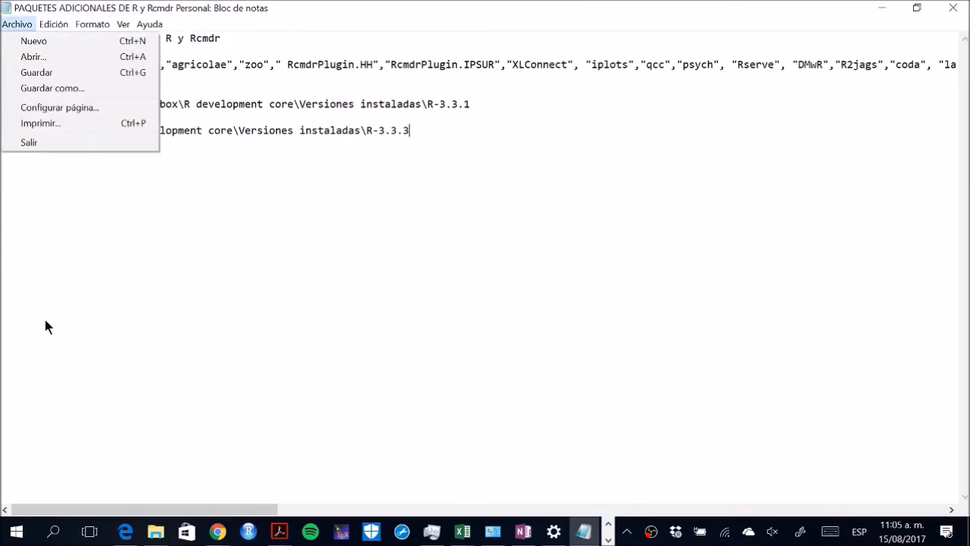
Switch to the R SOFTWARE folder in File Explorer and open the text document Datos peces R-COMMANDER.
click(155, 530)
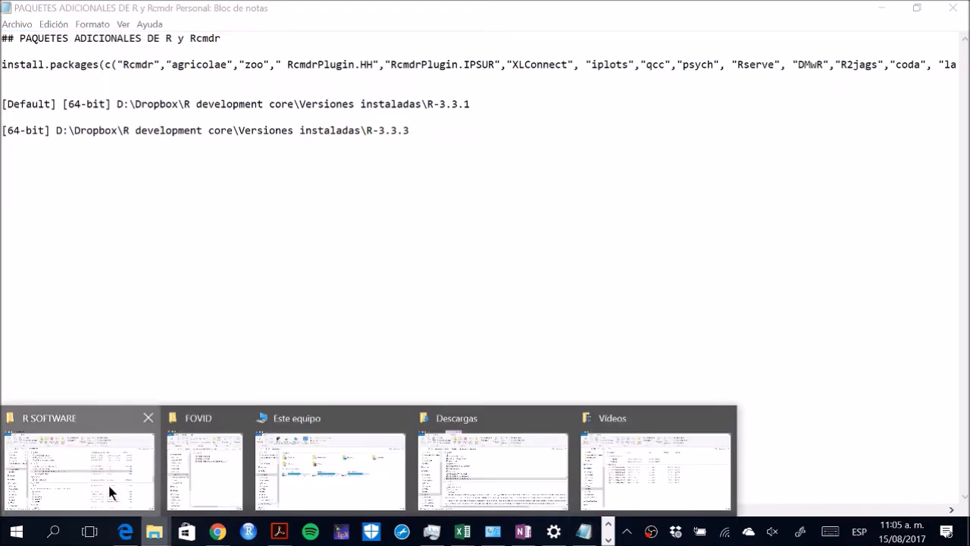
click(109, 485)
scroll(340, 384, down, 1)
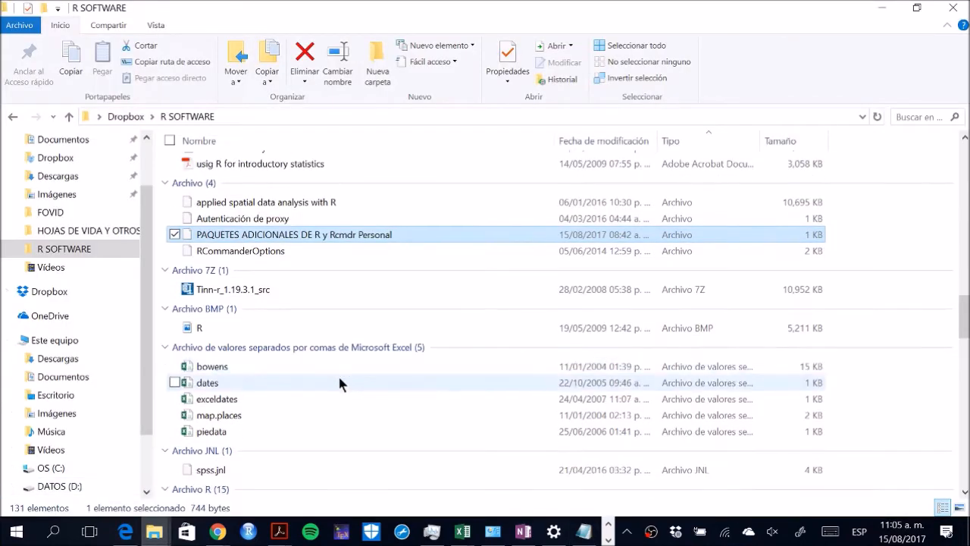
scroll(350, 317, down, 3)
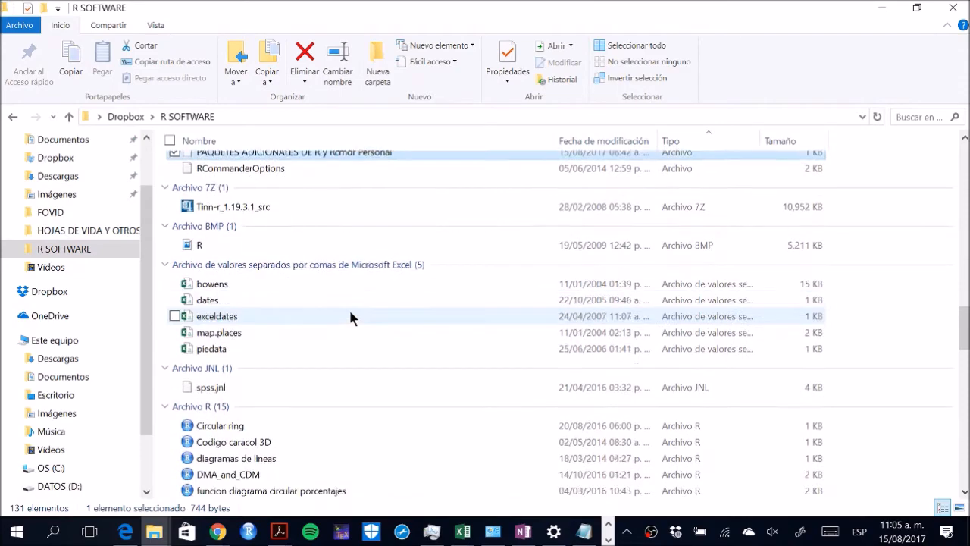
scroll(350, 317, down, 20)
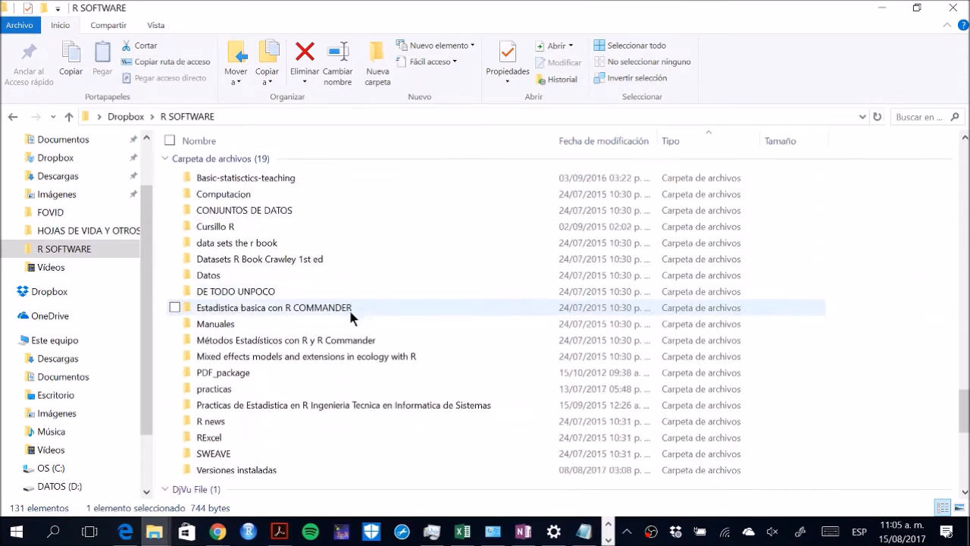
scroll(350, 316, down, 14)
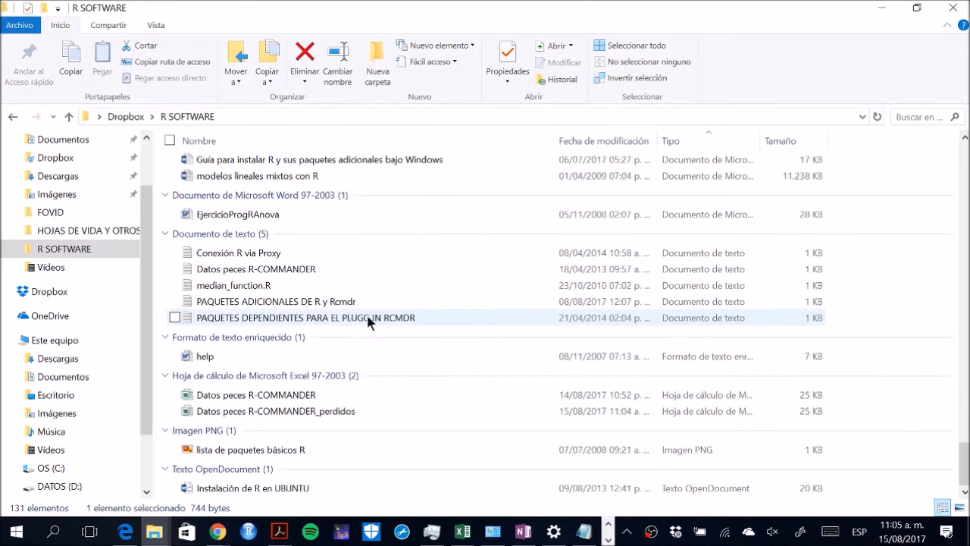
double_click(299, 274)
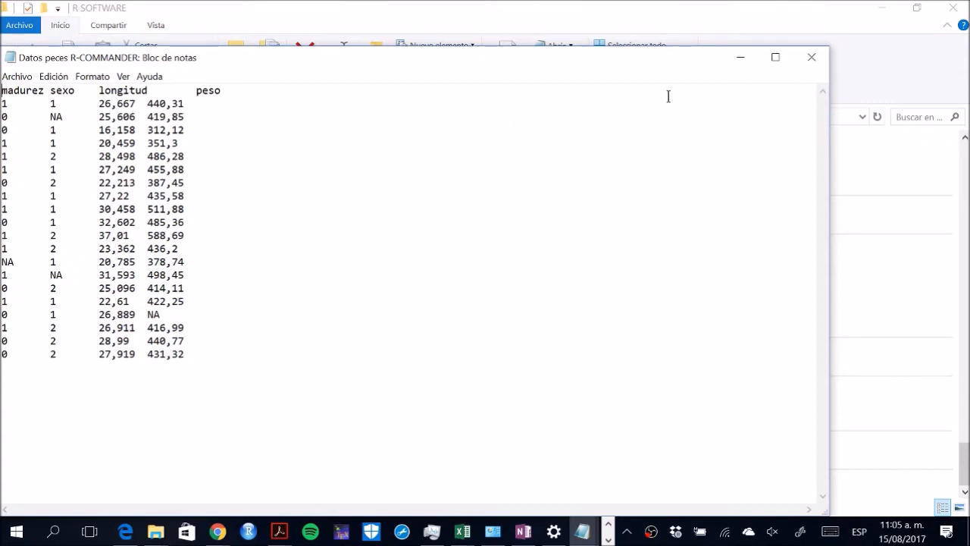
Put away the text file and folder windows and bring up R Commander and the R console side by side.
click(740, 57)
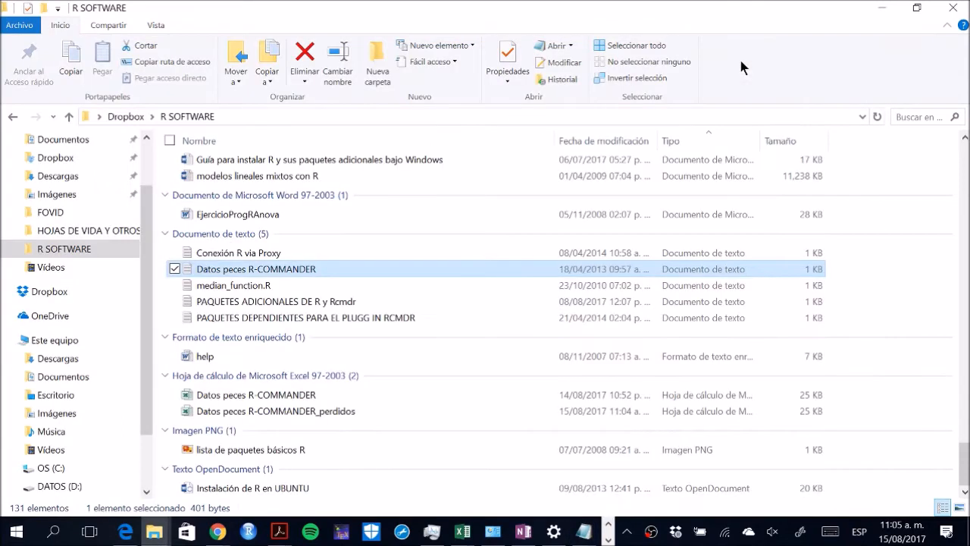
click(881, 7)
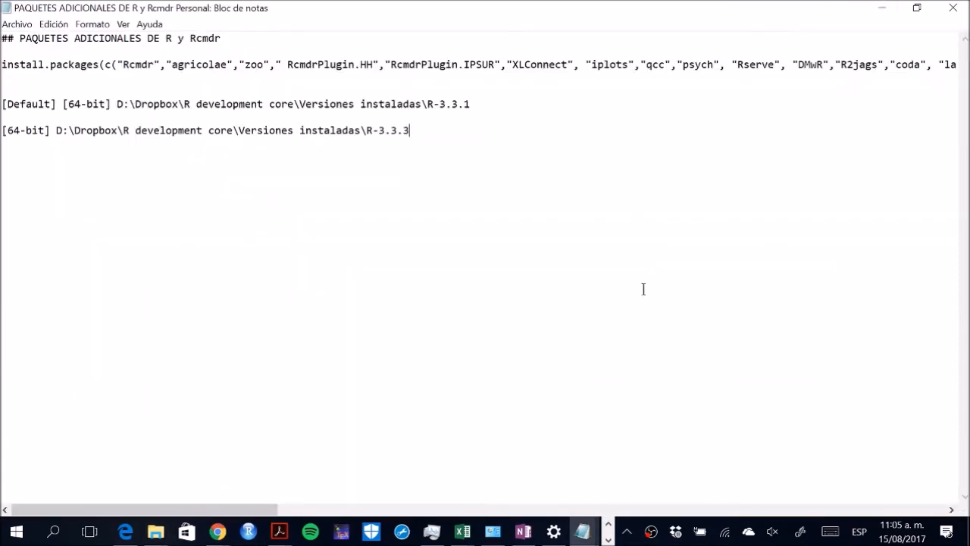
click(607, 540)
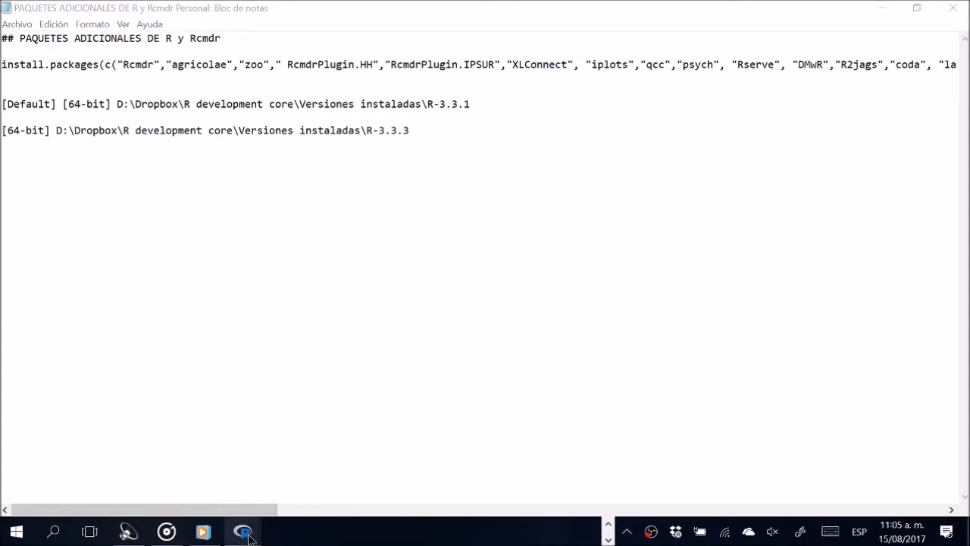
mouse_move(247, 535)
click(277, 467)
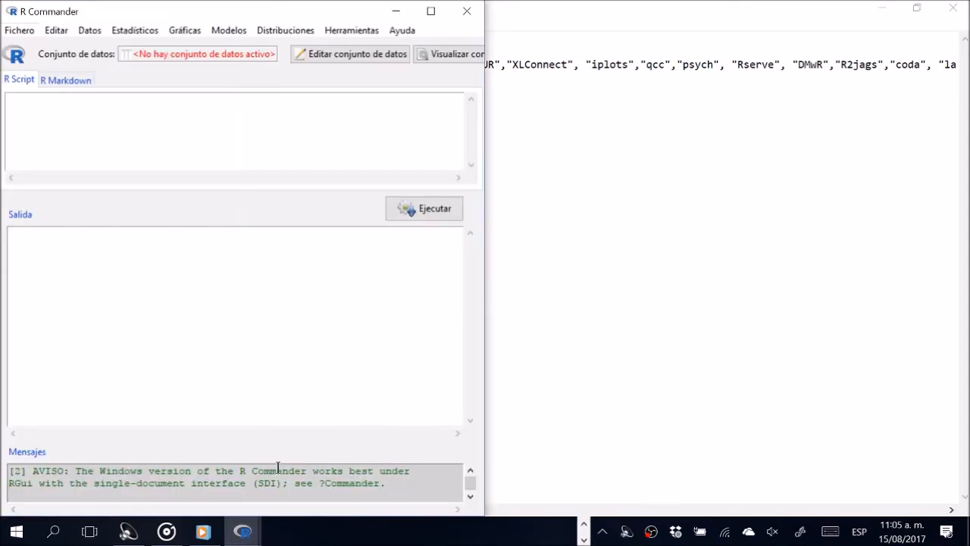
mouse_move(284, 529)
click(198, 476)
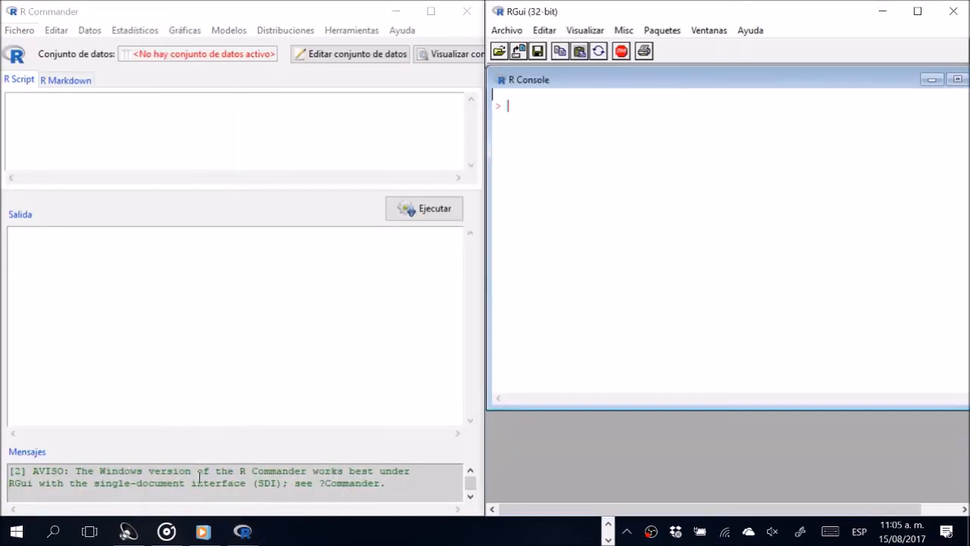
click(244, 145)
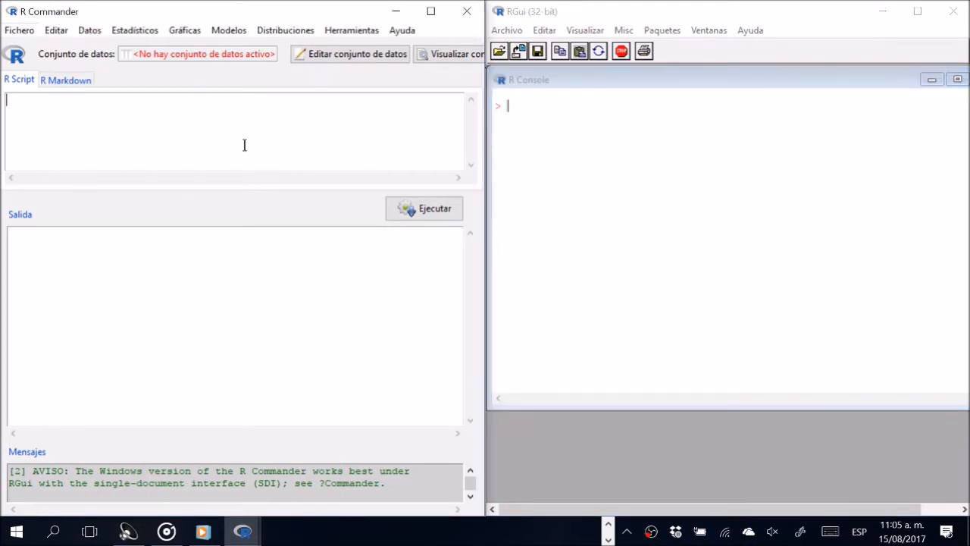
Start a data import from an Excel file and name the dataset Peces.xls.
click(89, 31)
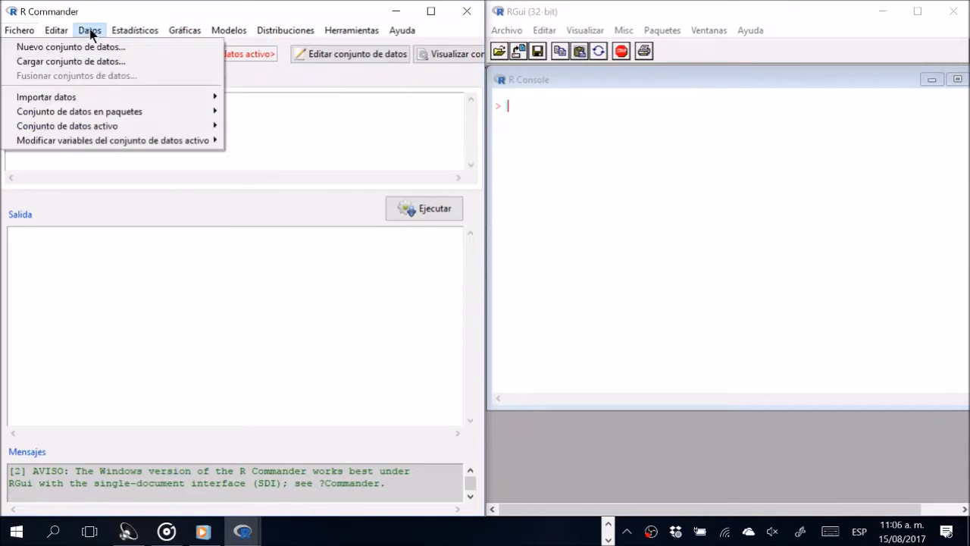
mouse_move(182, 103)
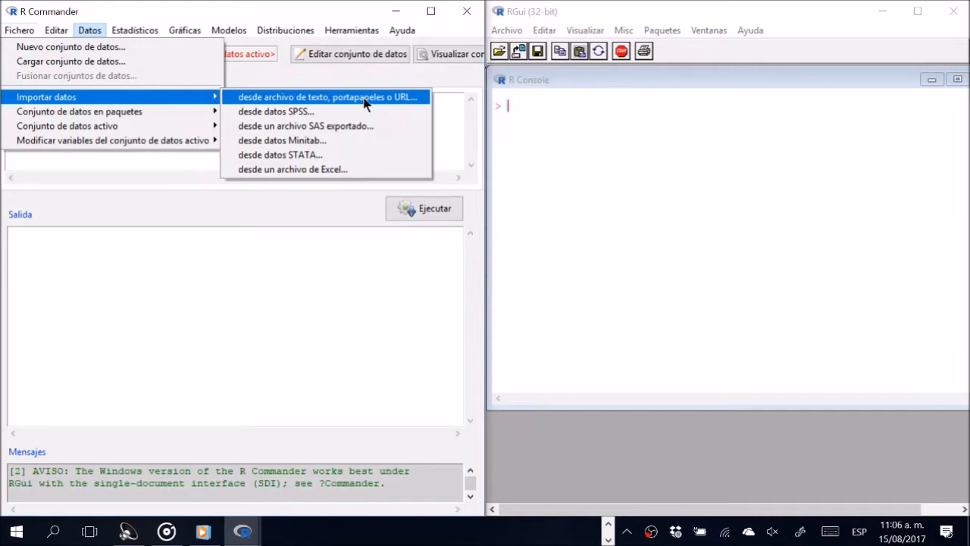
click(358, 170)
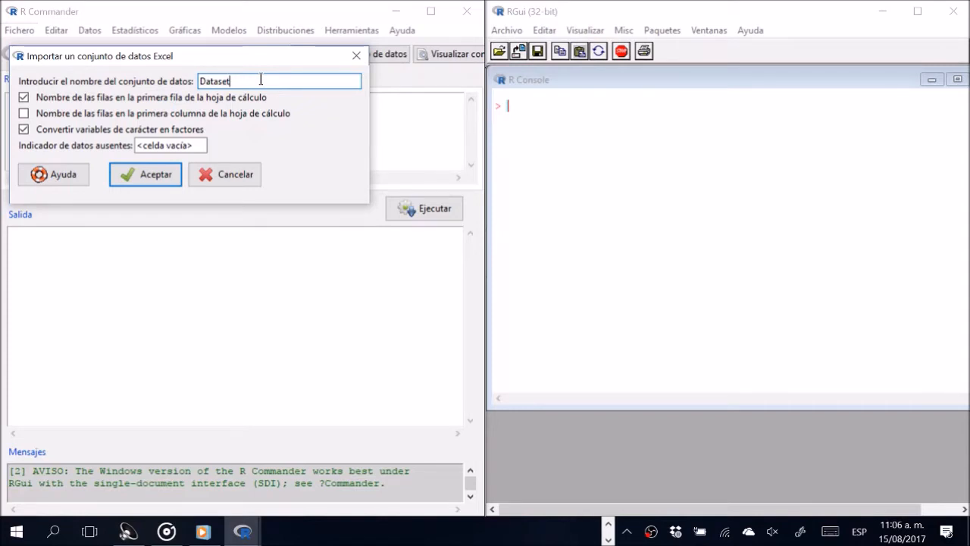
key(BackSpace)
key(BackSpace)
key(BackSpace)
key(BackSpace)
key(BackSpace)
key(BackSpace)
key(BackSpace)
text(peces)
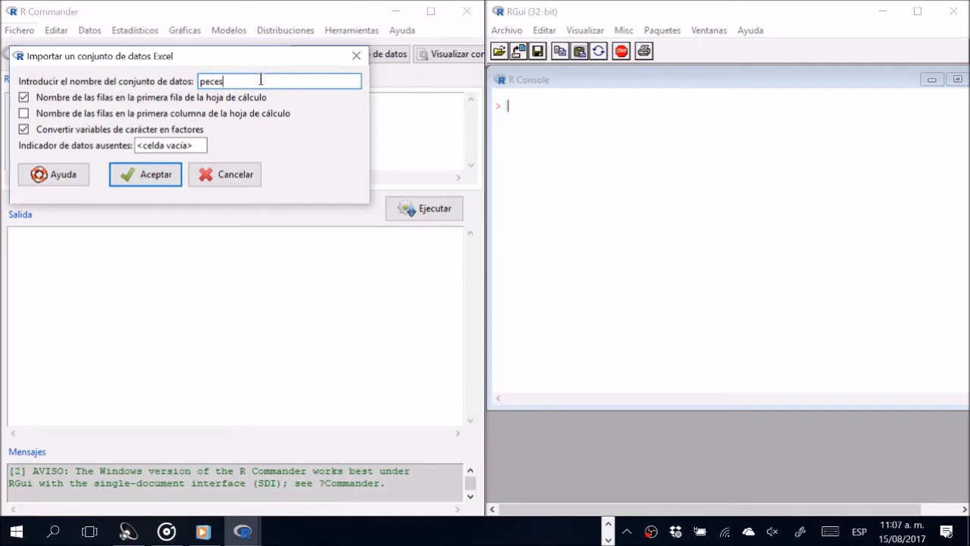
key(BackSpace)
text(P)
click(236, 80)
text(.xls)
Extend the dataset name to Peces.xls.vacia and accept the import options with empty cells as the missing-data indicator.
click(200, 147)
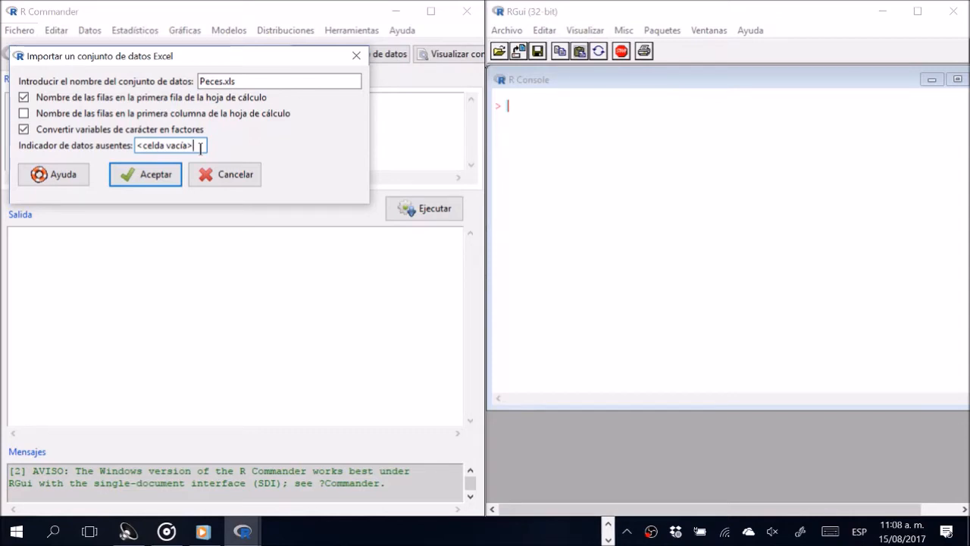
click(260, 81)
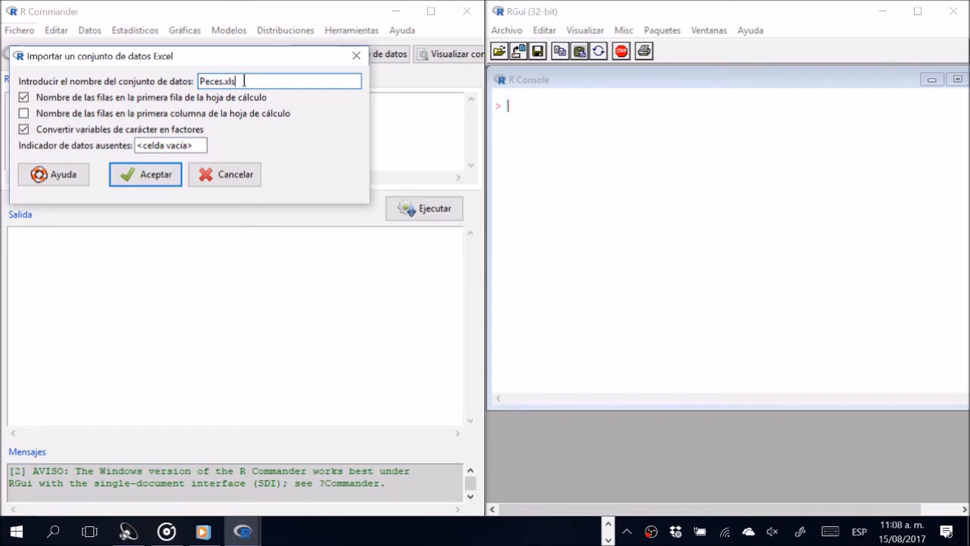
text(.)
text(vacia)
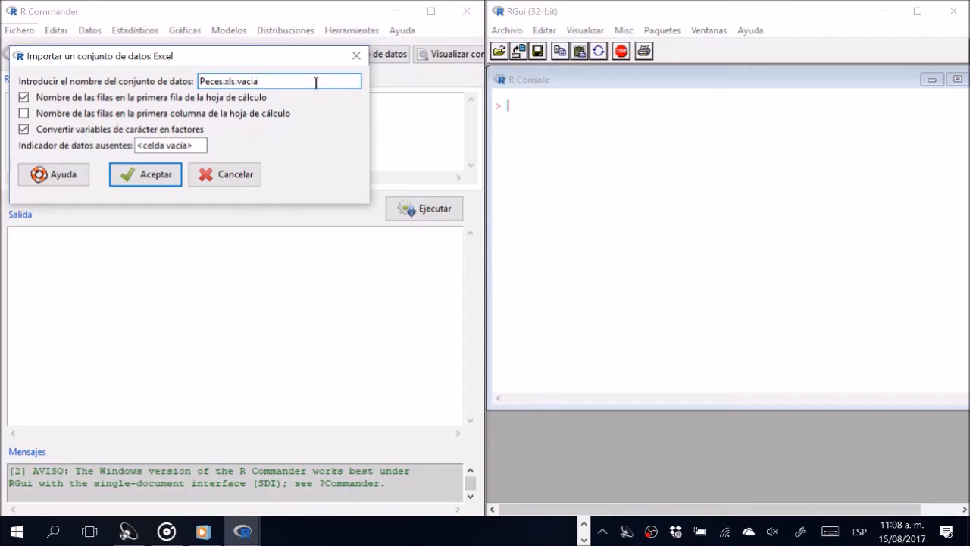
click(151, 179)
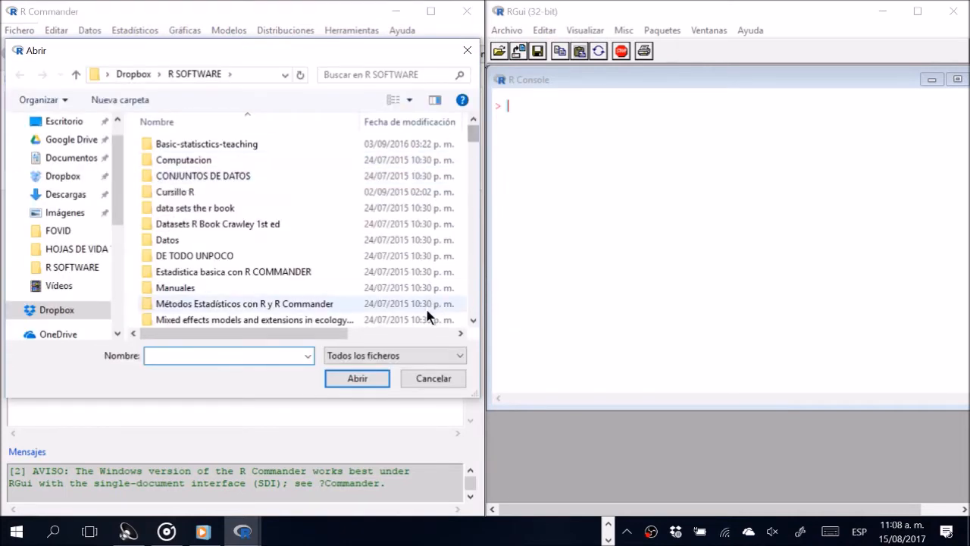
Filter the files to MS Excel, choose Datos peces R-COMMANDER_perdidos and import its sheet Hoja1.
click(459, 356)
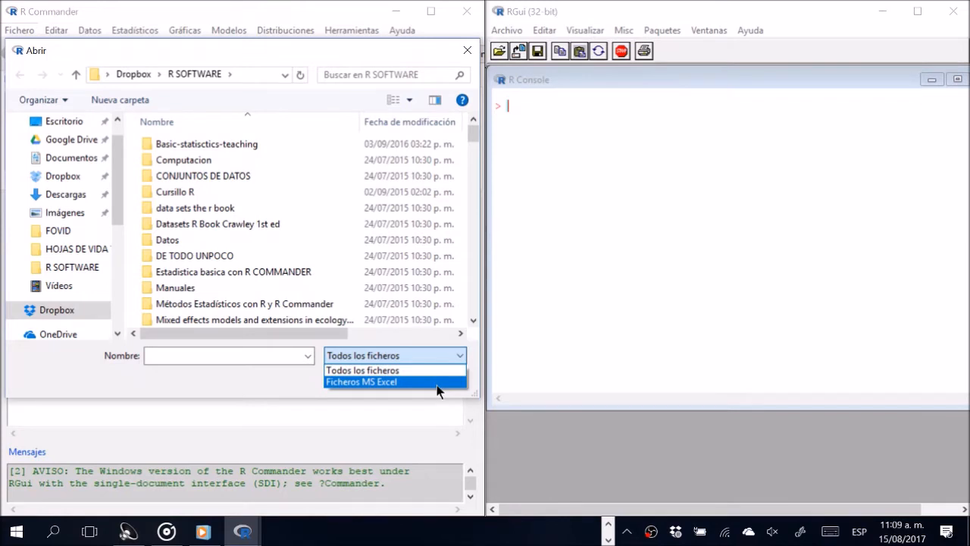
click(438, 382)
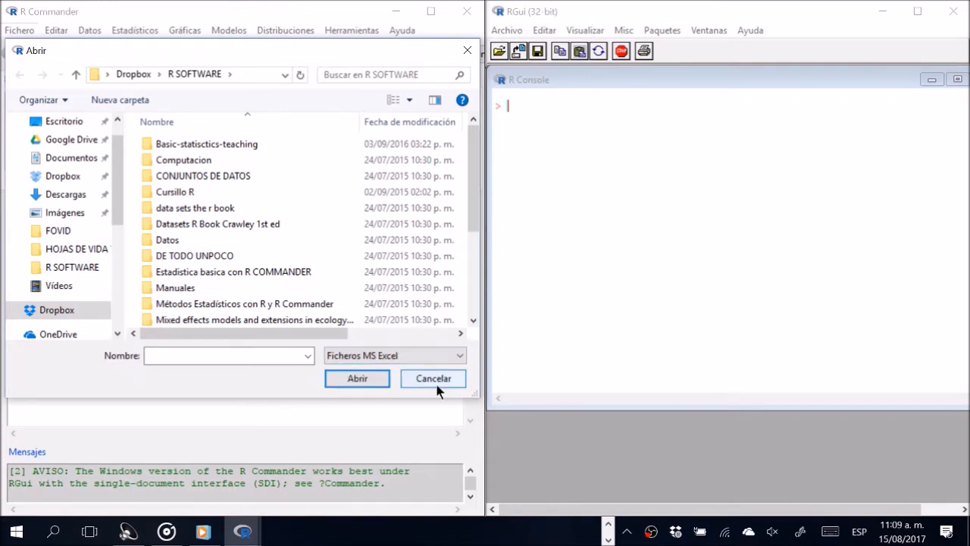
drag(476, 199, 481, 283)
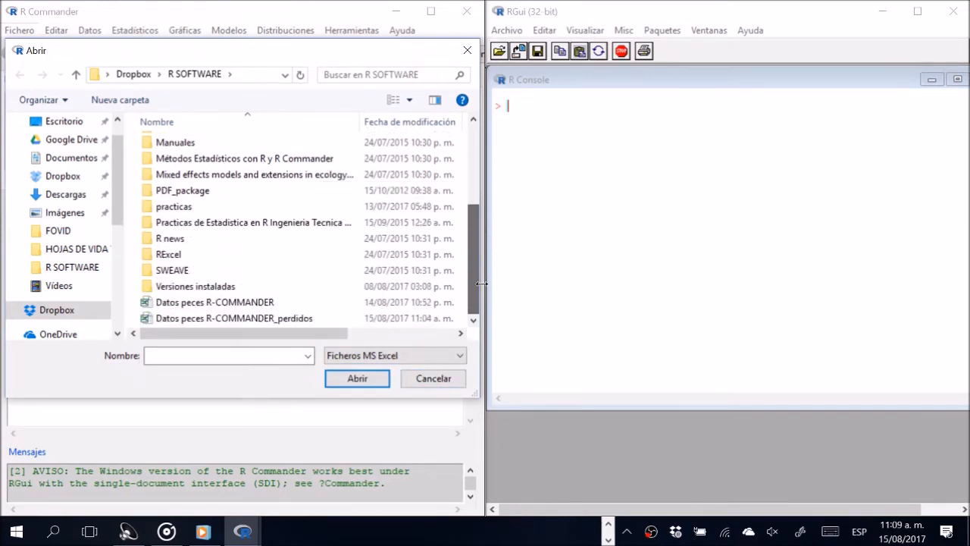
click(609, 537)
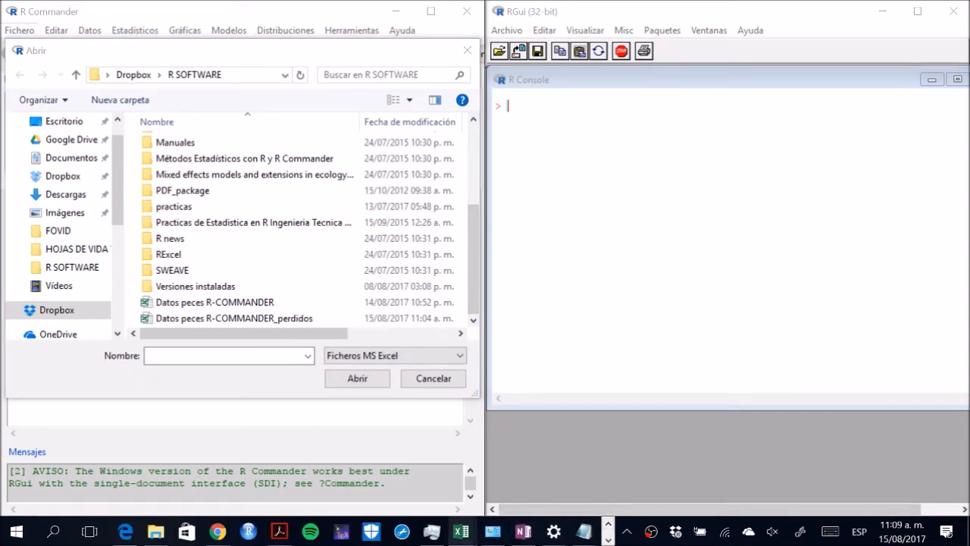
mouse_move(462, 531)
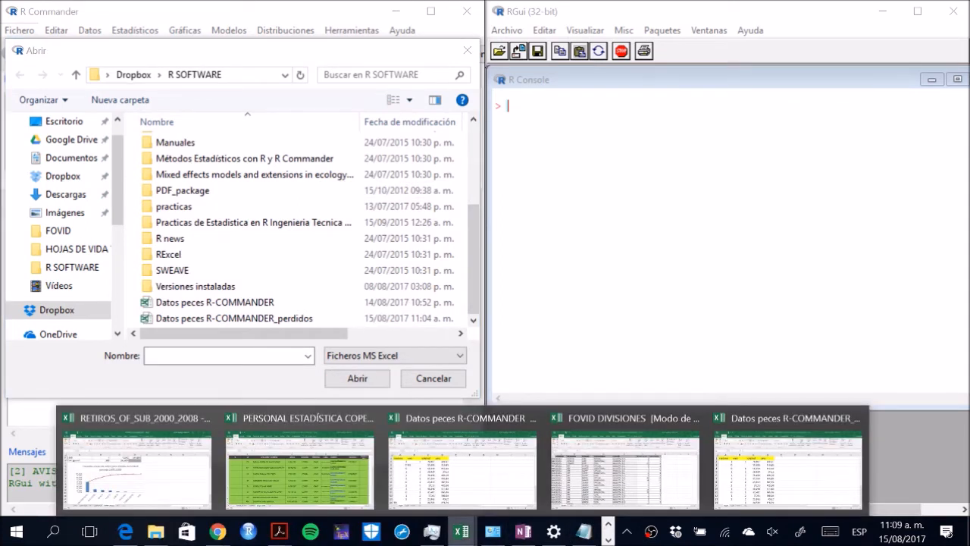
mouse_move(470, 498)
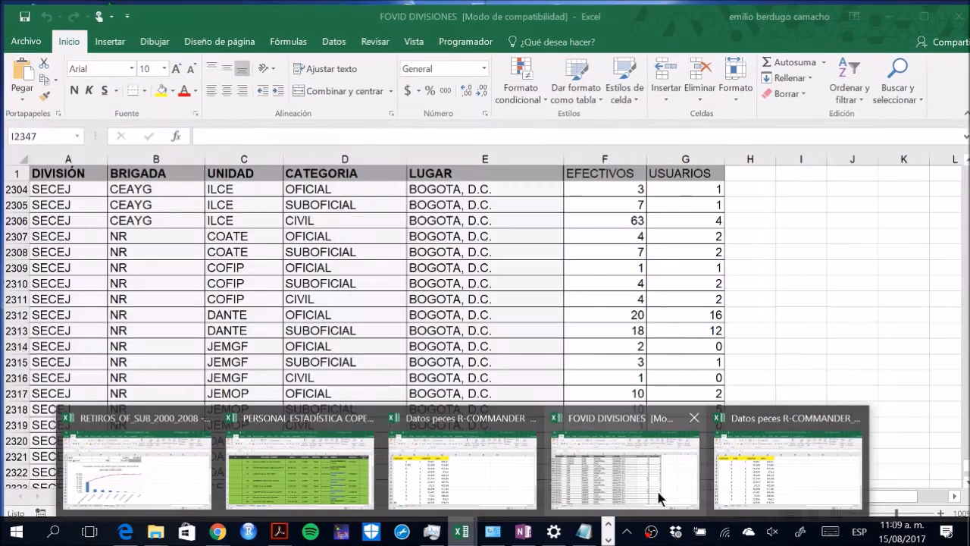
mouse_move(732, 481)
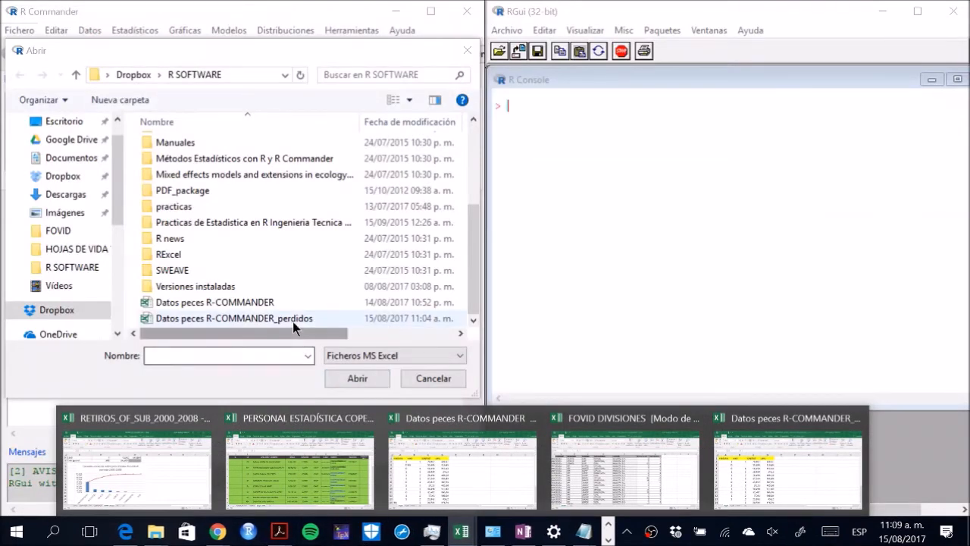
click(293, 321)
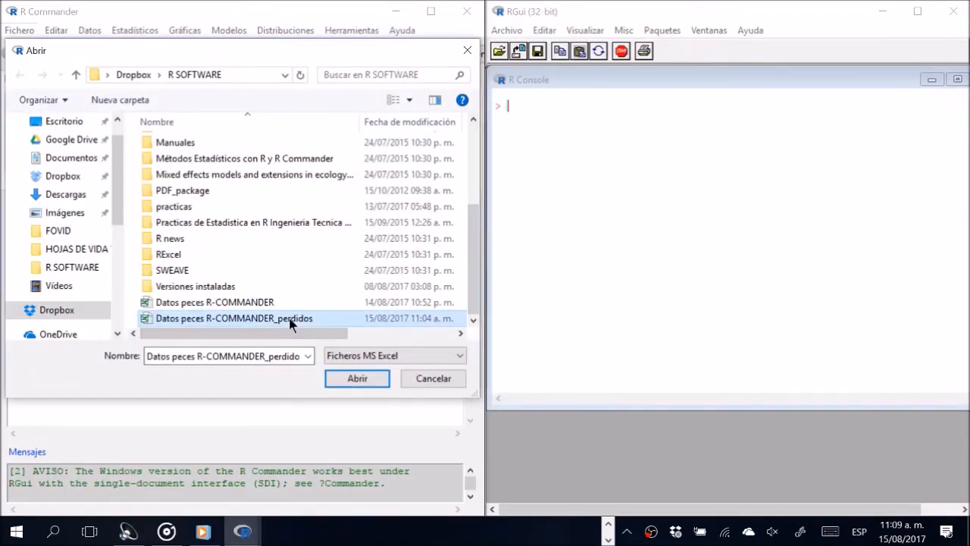
click(371, 377)
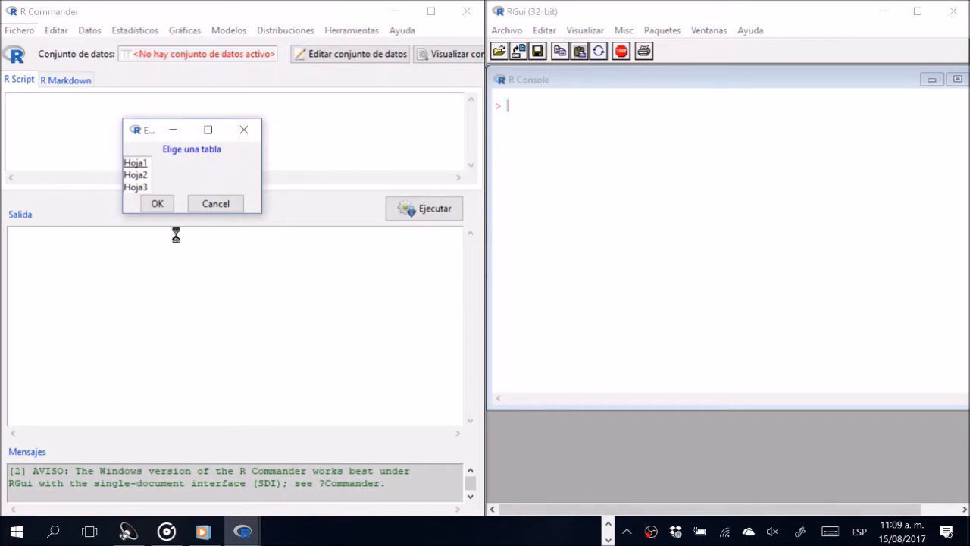
click(144, 164)
click(161, 209)
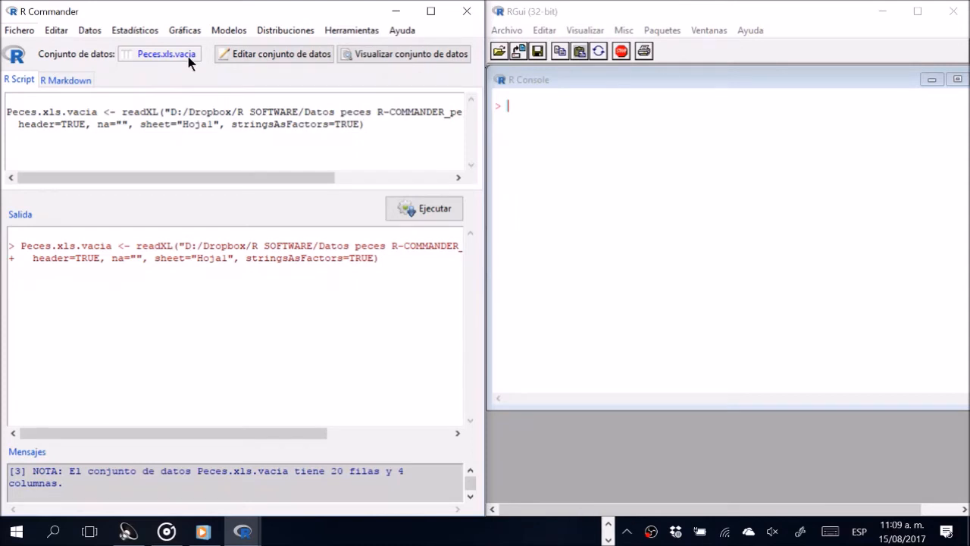
View the imported Peces.xls.vacia dataset, check how its missing values were read, and close the viewer.
click(406, 60)
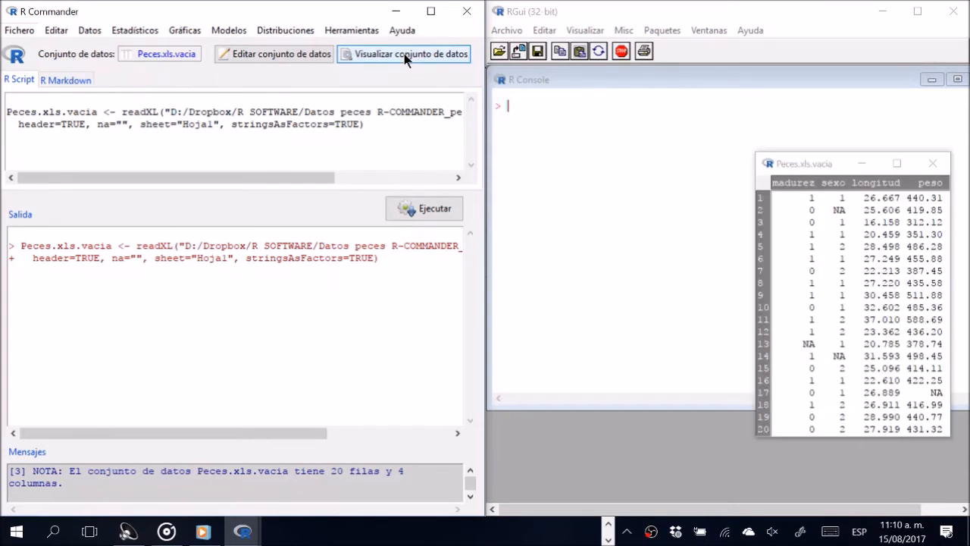
drag(831, 165, 300, 125)
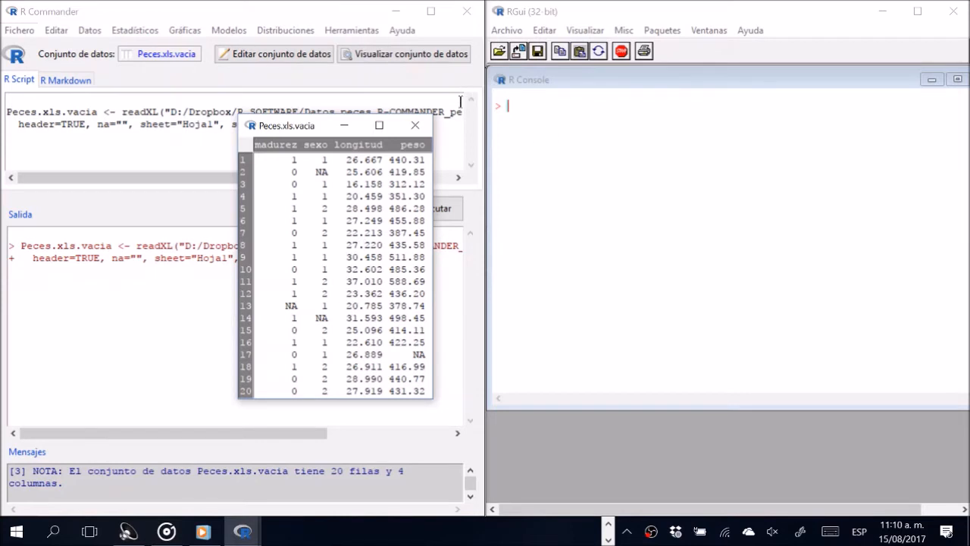
click(415, 126)
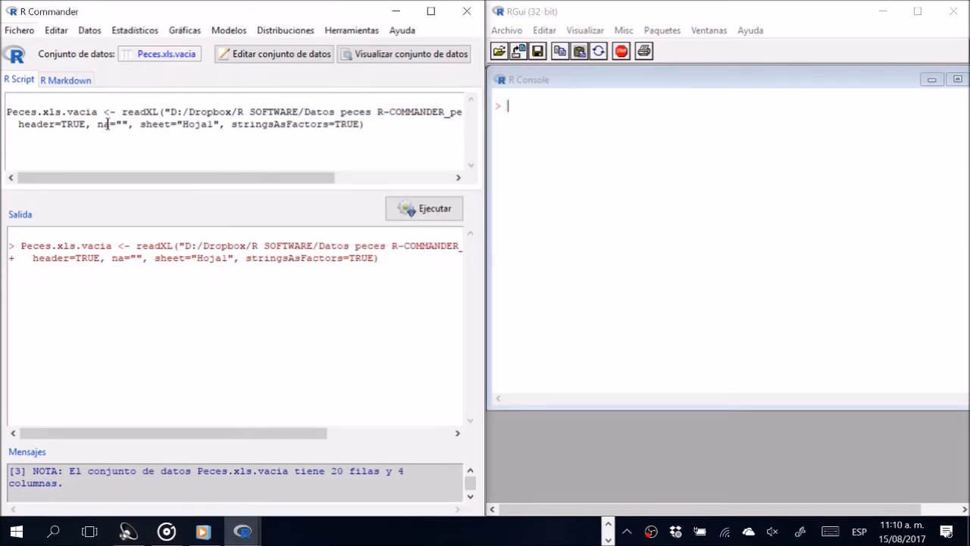
Start another Excel import and name the dataset Peces.xls.NA, reusing the Peces.xls. prefix from the script.
drag(66, 111, 3, 114)
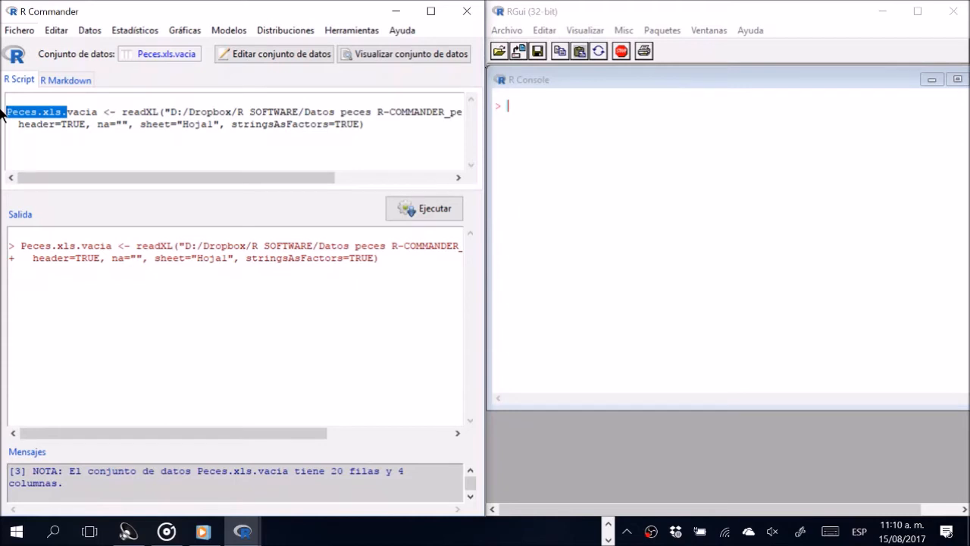
click(90, 32)
mouse_move(99, 97)
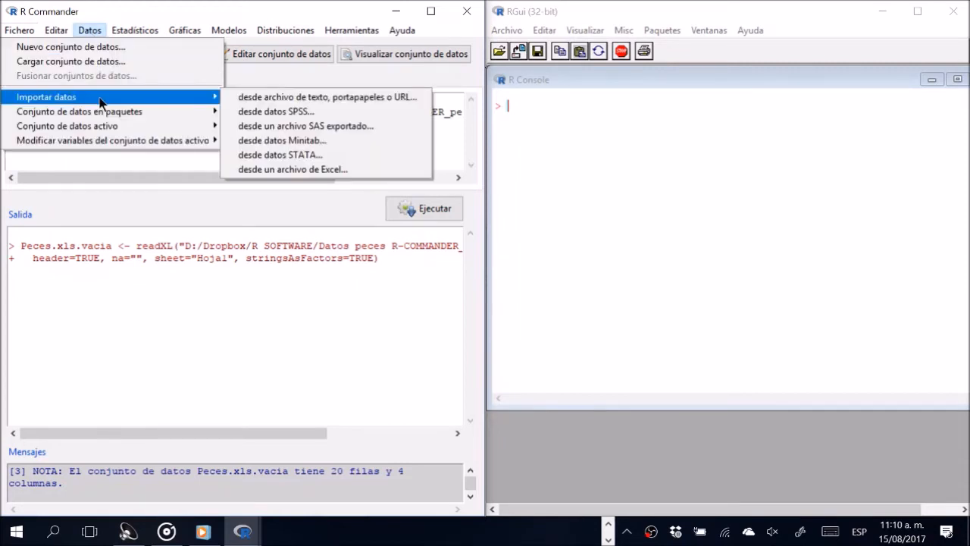
click(342, 168)
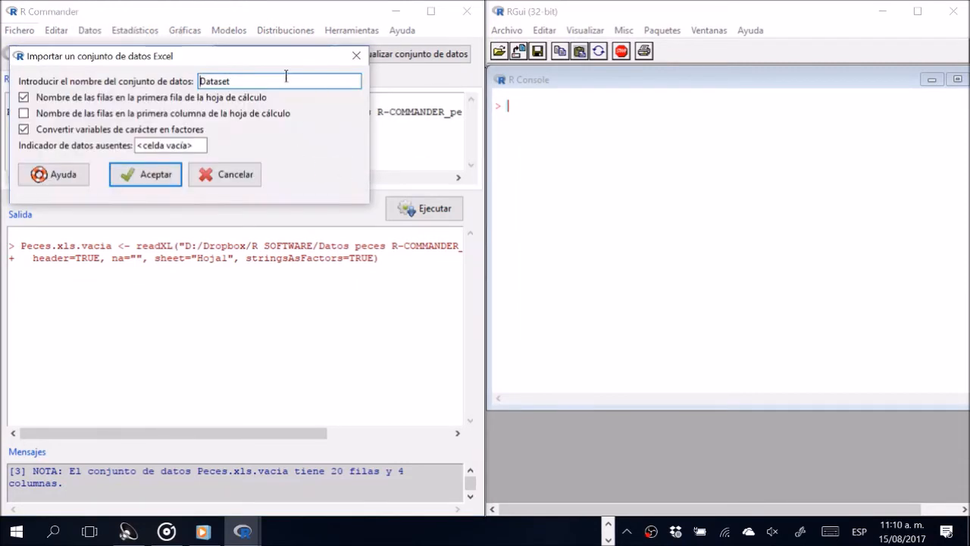
double_click(268, 81)
text(Peces.xls.)
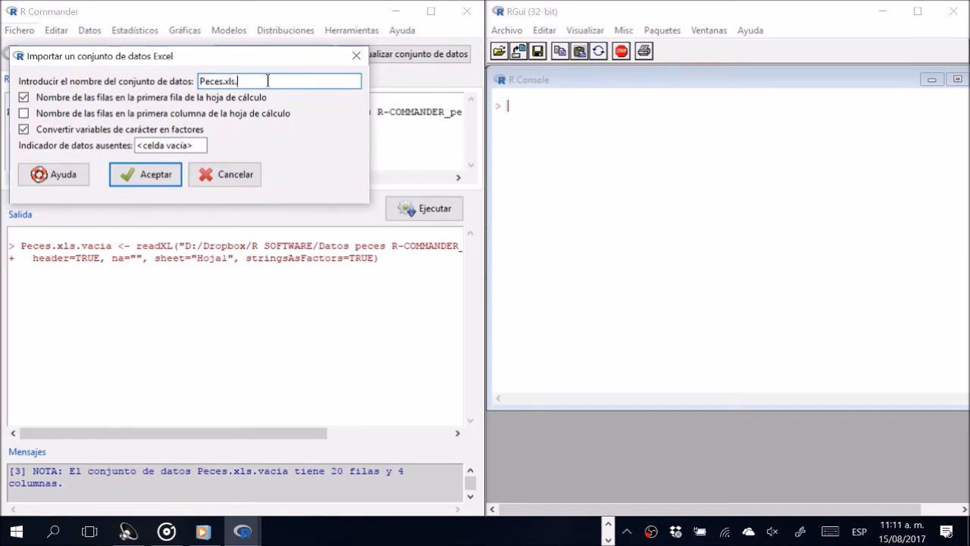
text(NA)
Set the missing-data indicator to NA and accept the Excel import options.
click(200, 145)
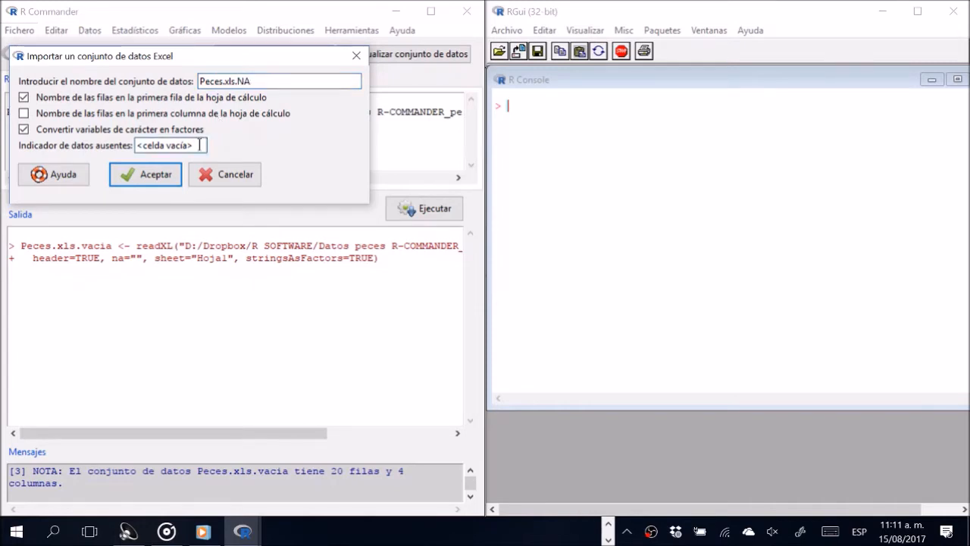
key(BackSpace)
key(BackSpace)
key(BackSpace)
key(BackSpace)
key(BackSpace)
key(BackSpace)
key(BackSpace)
key(BackSpace)
key(BackSpace)
key(BackSpace)
key(BackSpace)
key(BackSpace)
key(BackSpace)
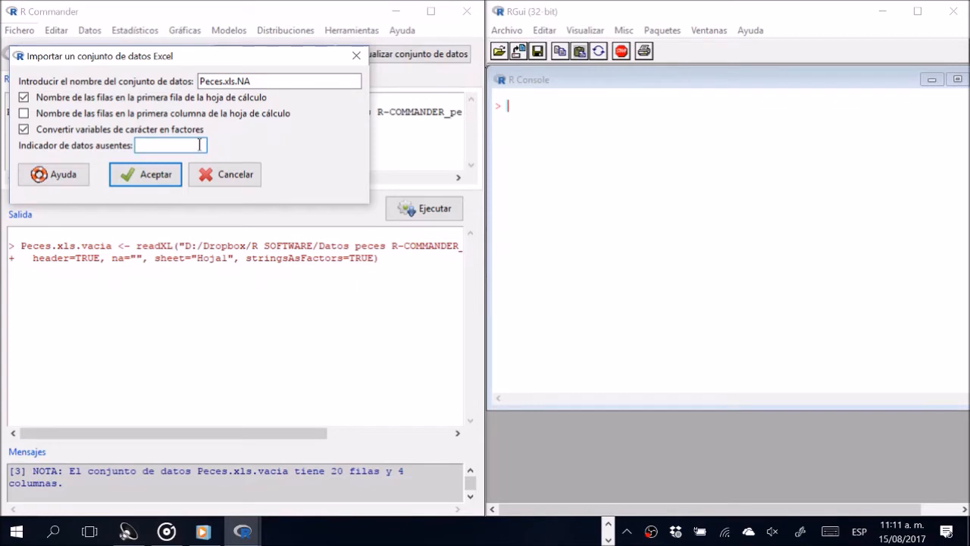
text(NA)
click(177, 174)
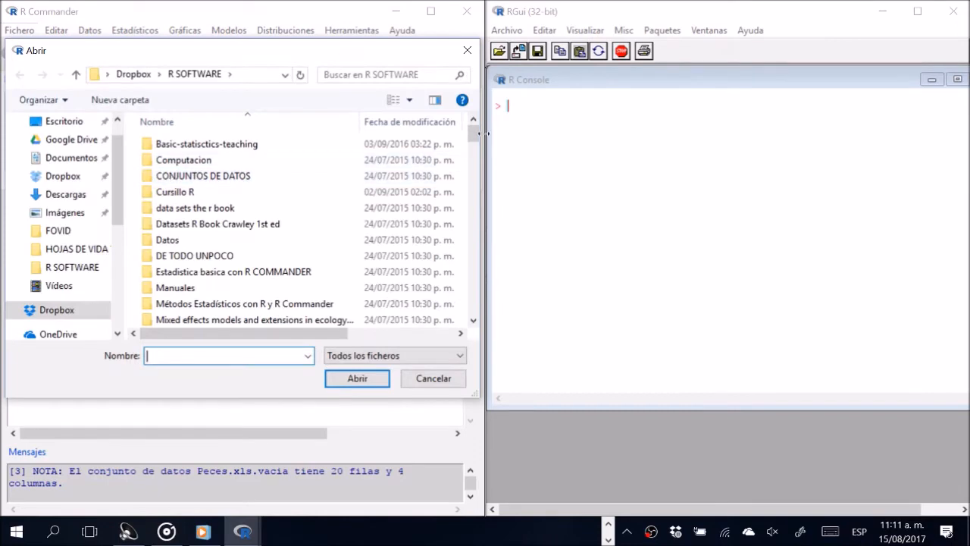
Filter the file list to MS Excel files and locate the Datos peces workbooks.
drag(472, 133, 468, 304)
click(397, 355)
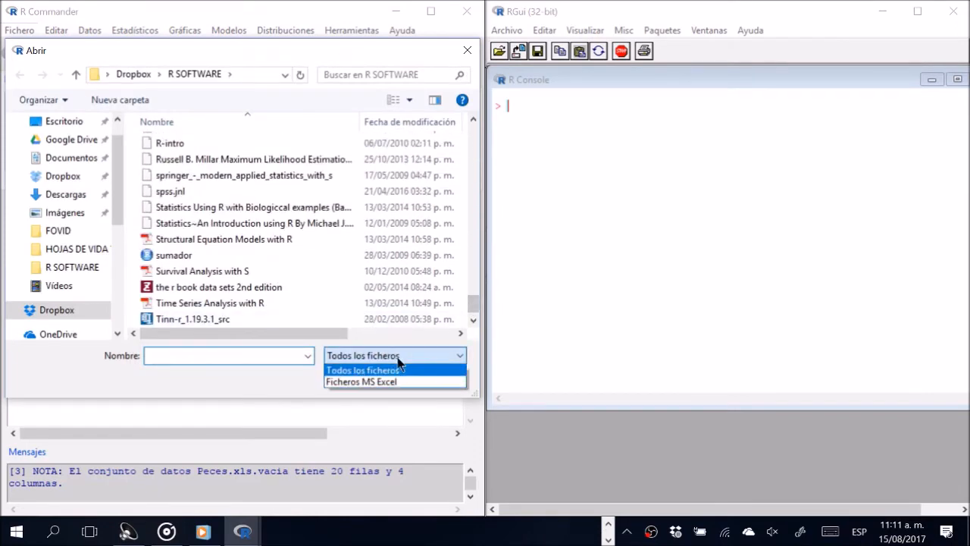
click(373, 383)
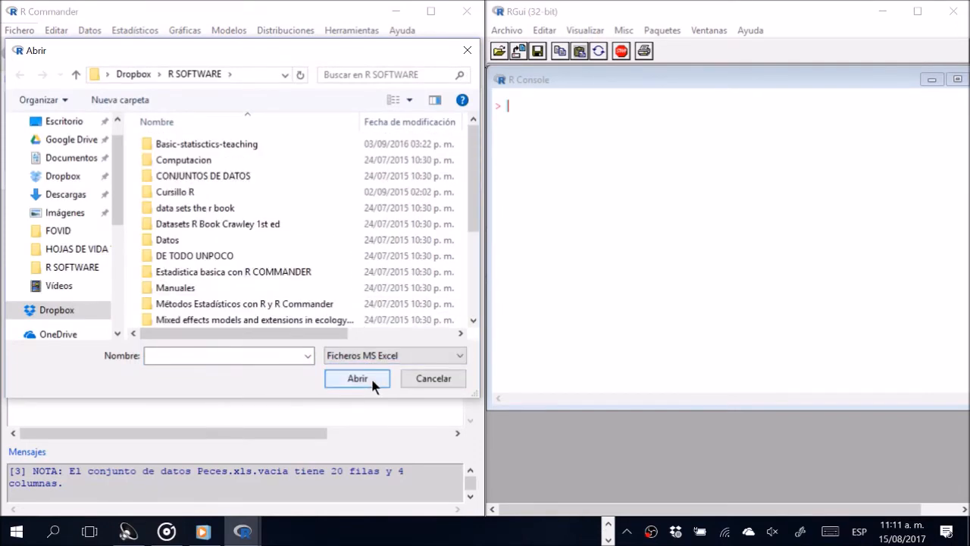
drag(471, 214, 478, 313)
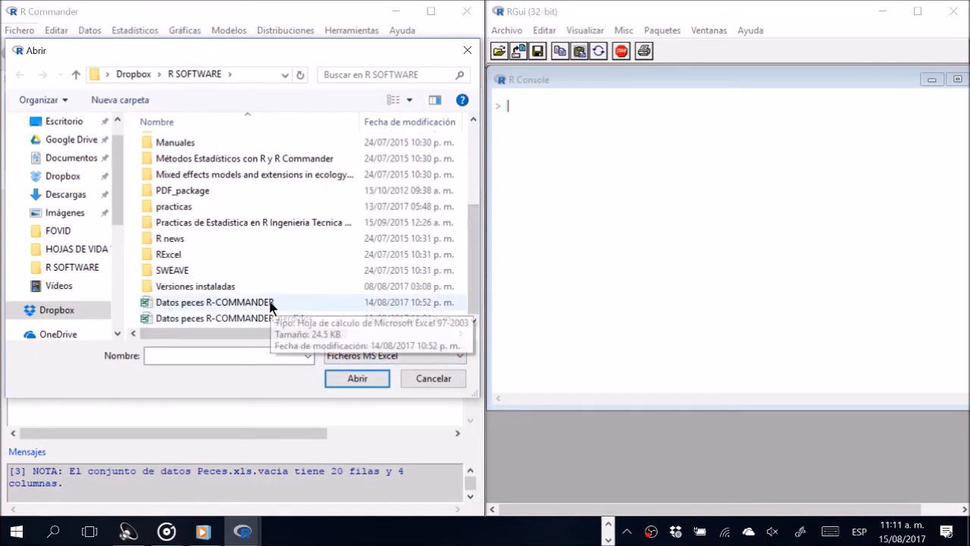
Switch to the Datos peces R-COMMANDER workbook in Excel, check how missing values are coded in the sexo column, and return to the import.
click(608, 525)
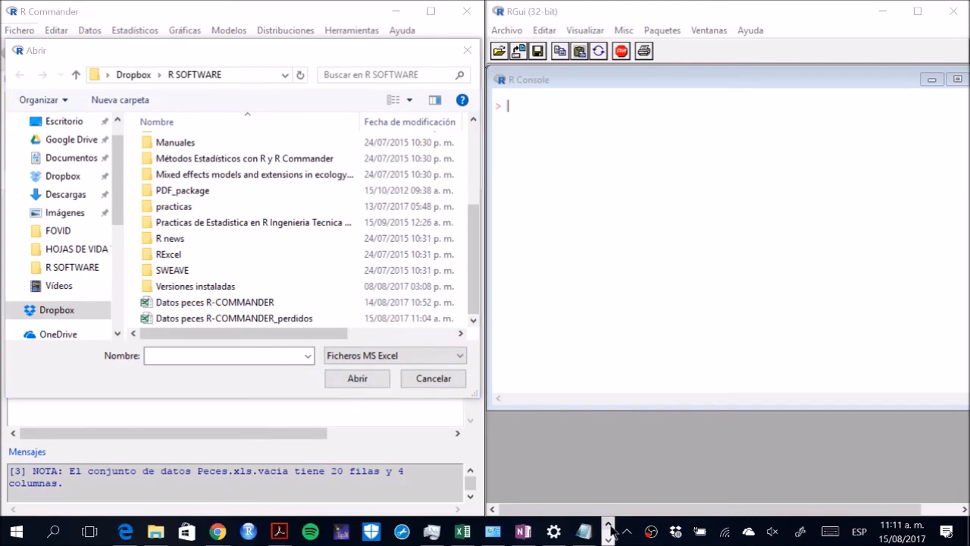
mouse_move(469, 533)
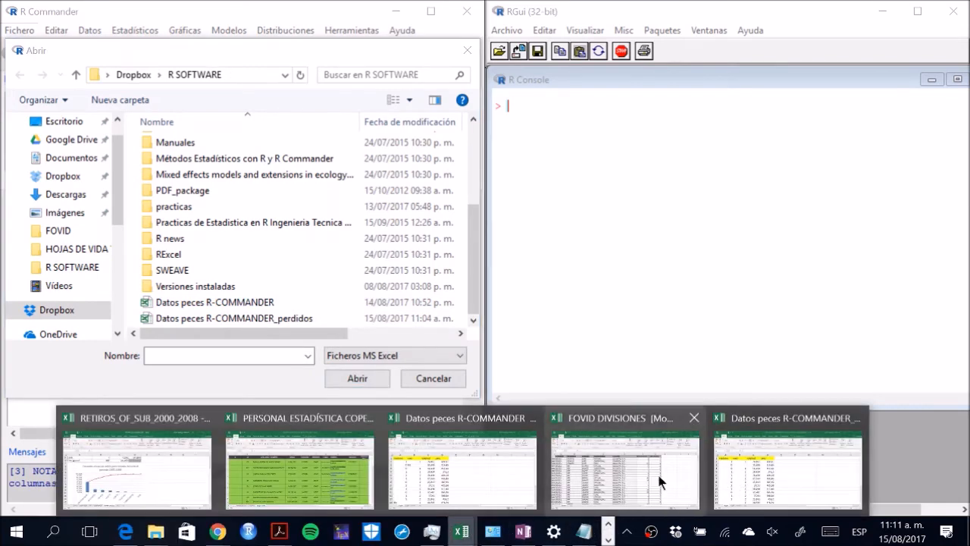
mouse_move(486, 498)
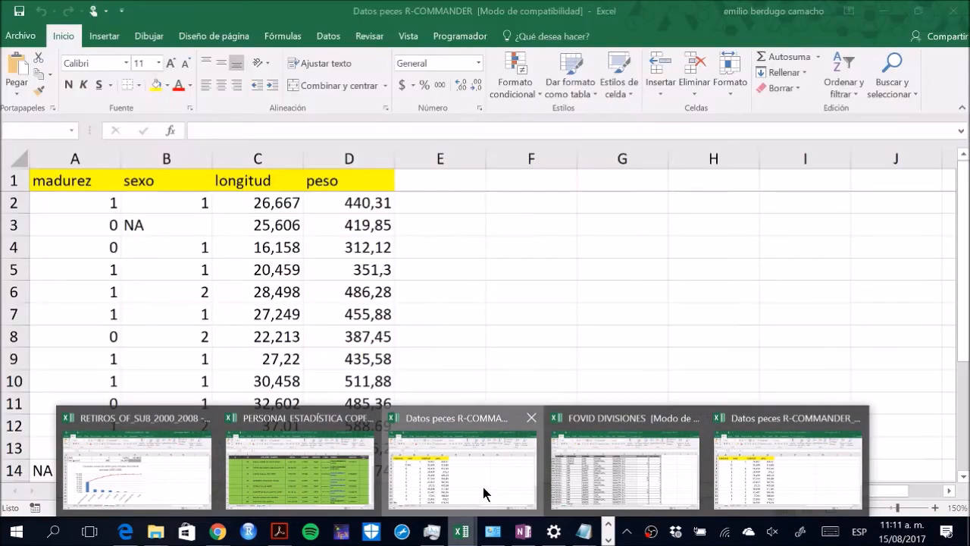
click(483, 492)
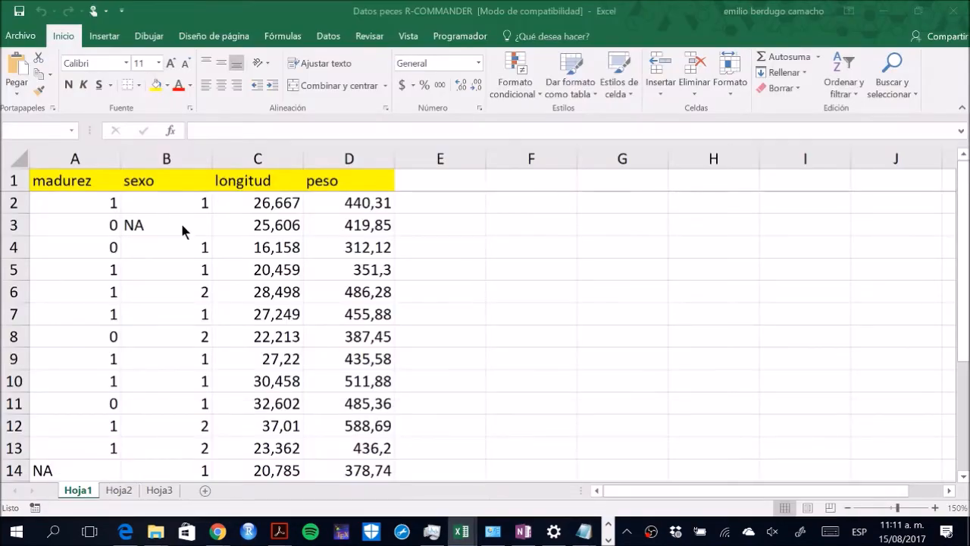
click(182, 225)
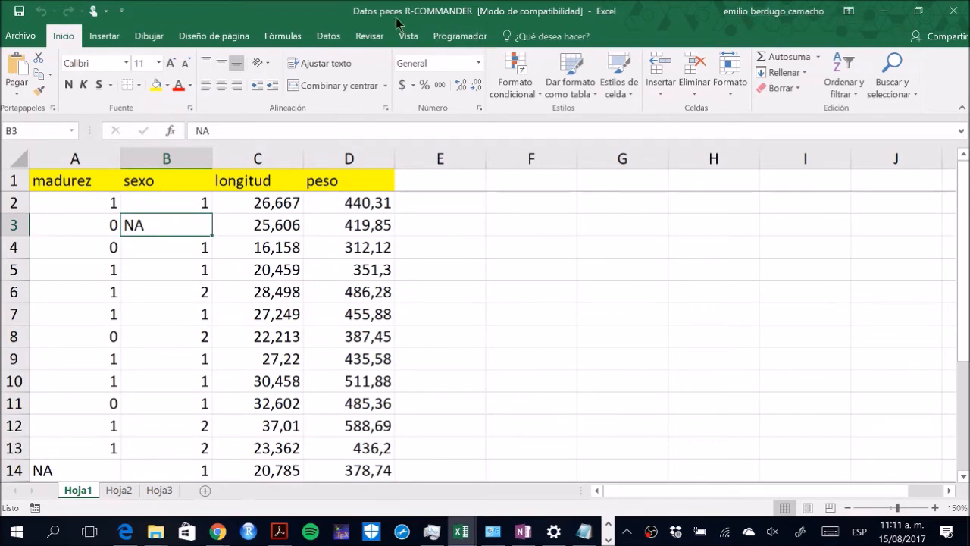
click(882, 17)
Choose the Excel file Datos peces R-COMMANDER and import its sheet Hoja1.
click(282, 302)
click(358, 379)
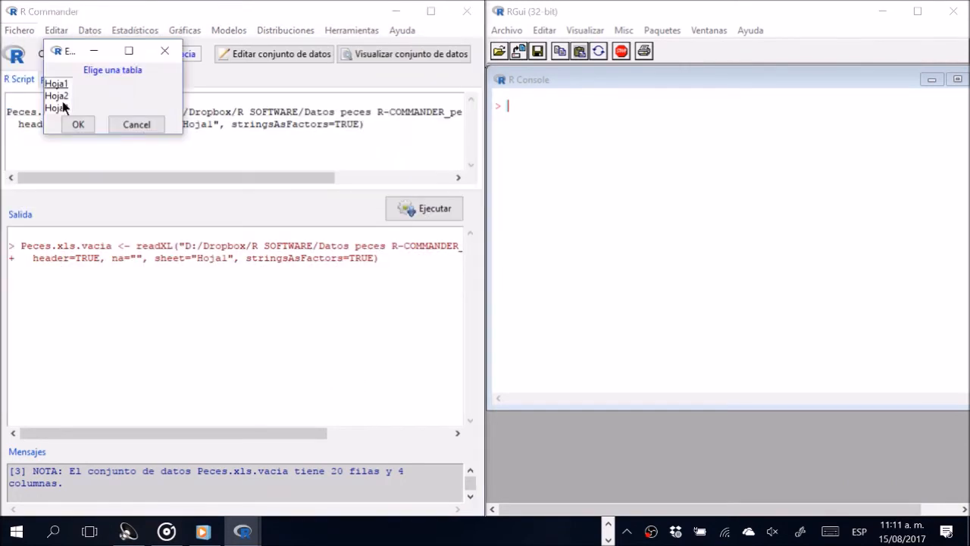
click(57, 83)
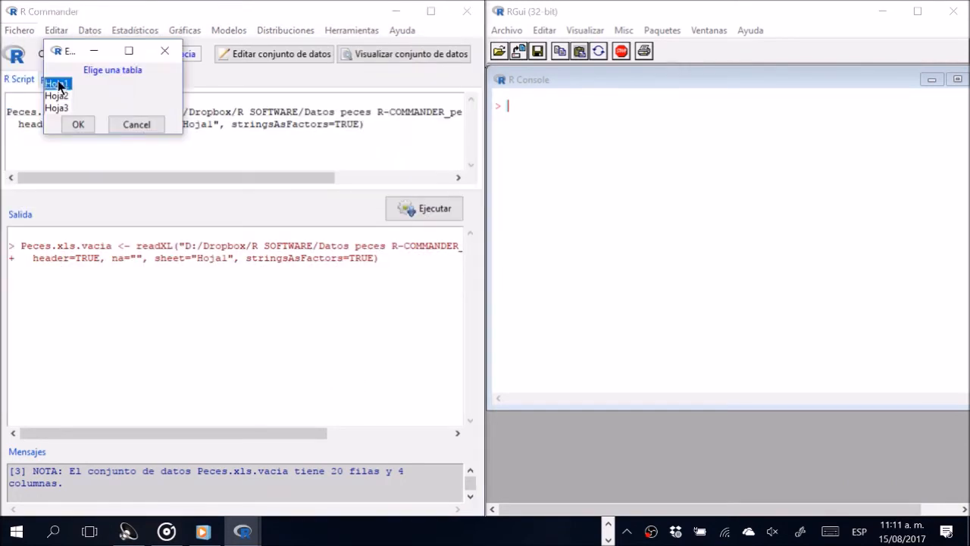
click(79, 125)
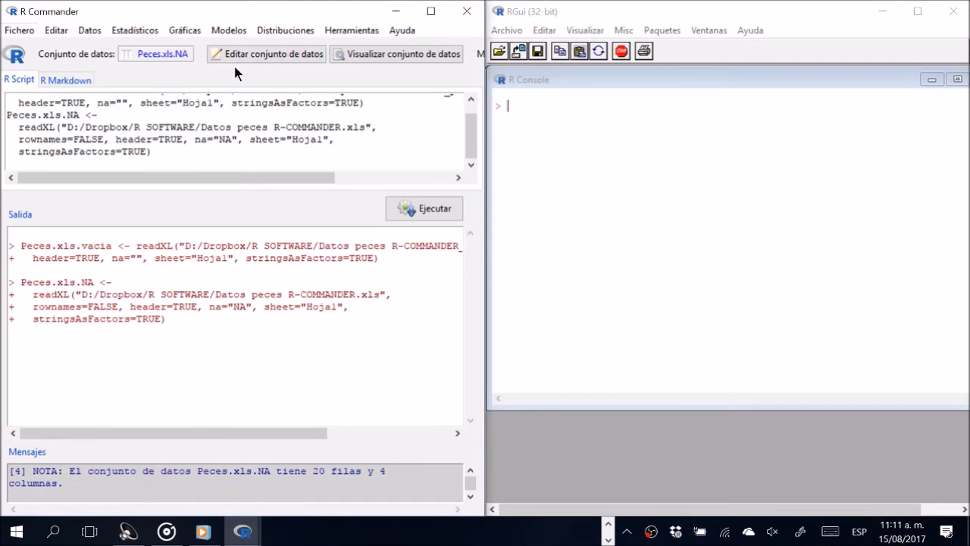
View the imported Peces.xls.NA dataset, close the viewer, and check the list of loaded datasets without switching the active one.
click(398, 59)
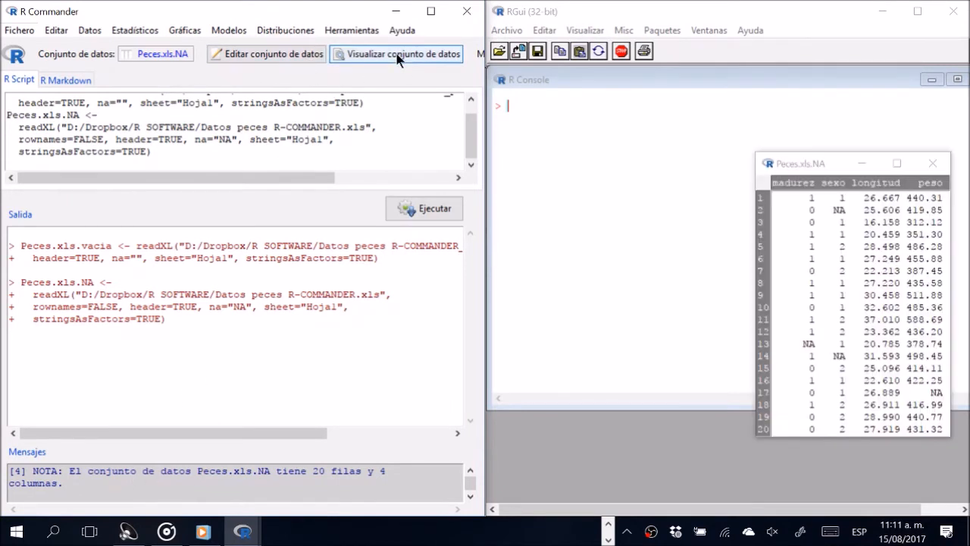
drag(810, 168, 604, 159)
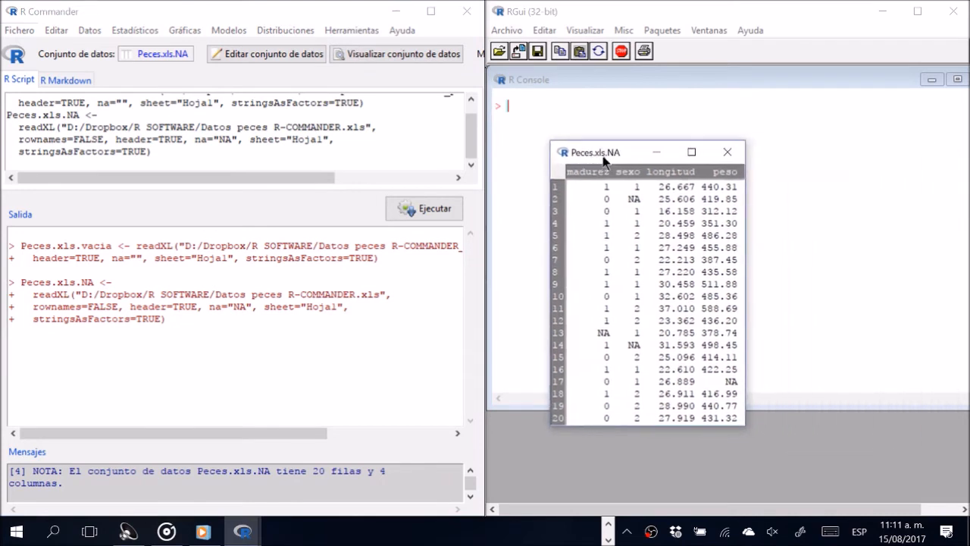
click(730, 156)
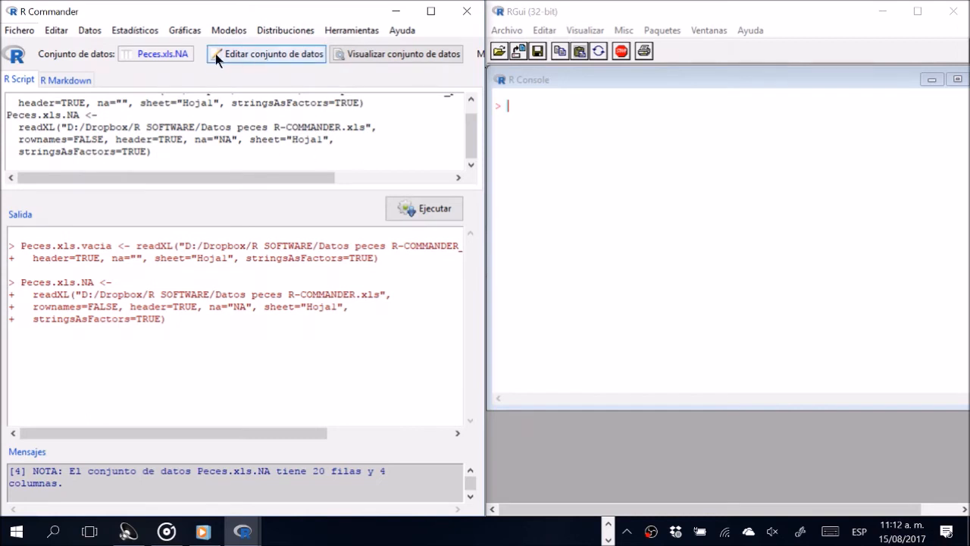
click(166, 57)
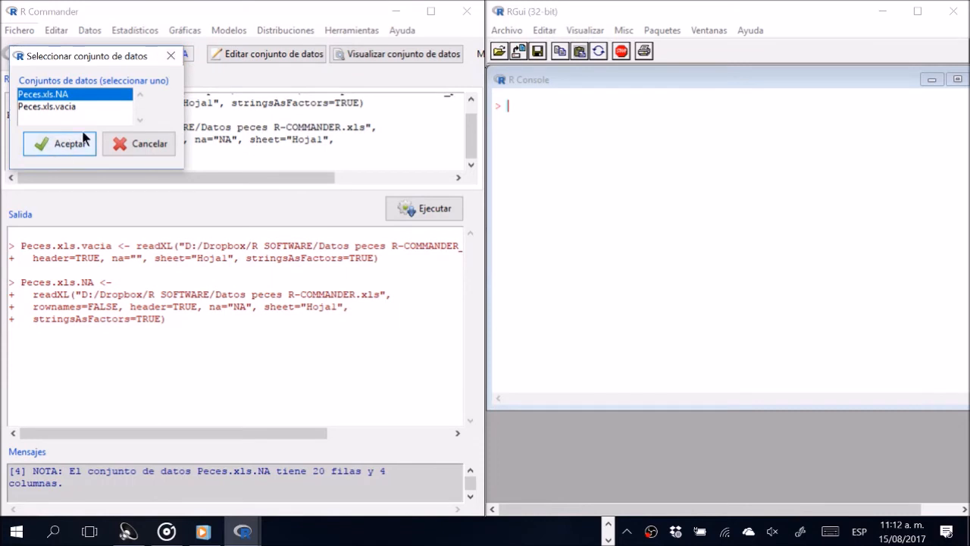
click(145, 145)
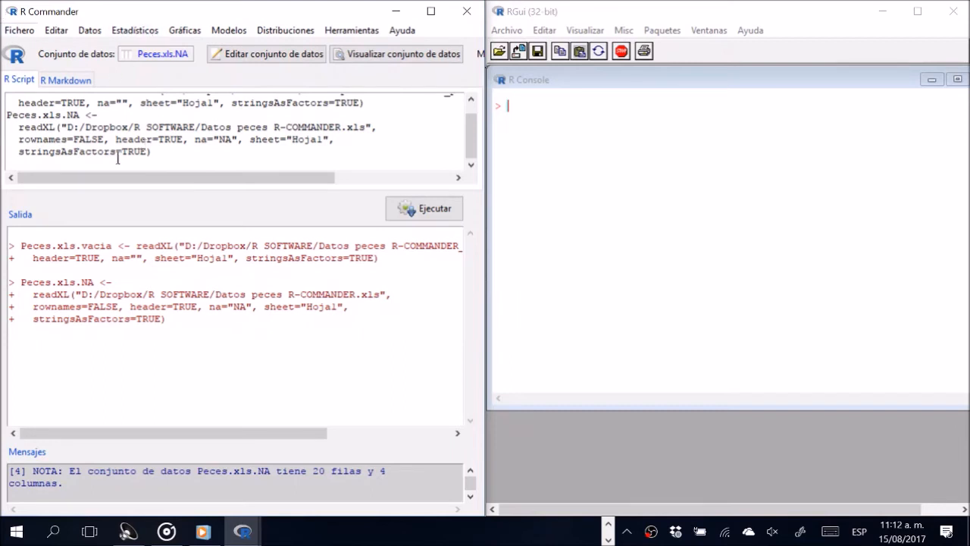
Examine the layout and missing values of the Datos peces R-COMMANDER text file in Notepad, and minimize it.
click(610, 524)
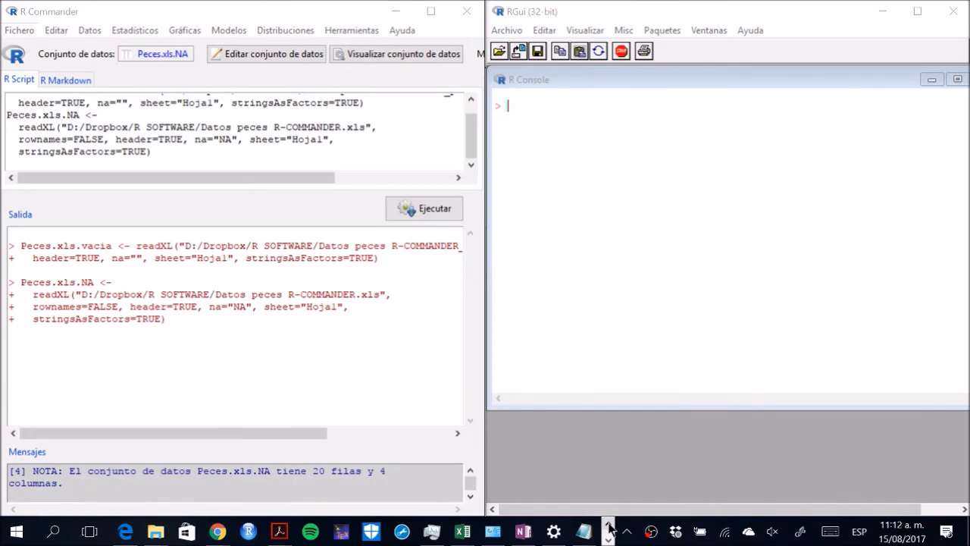
mouse_move(583, 531)
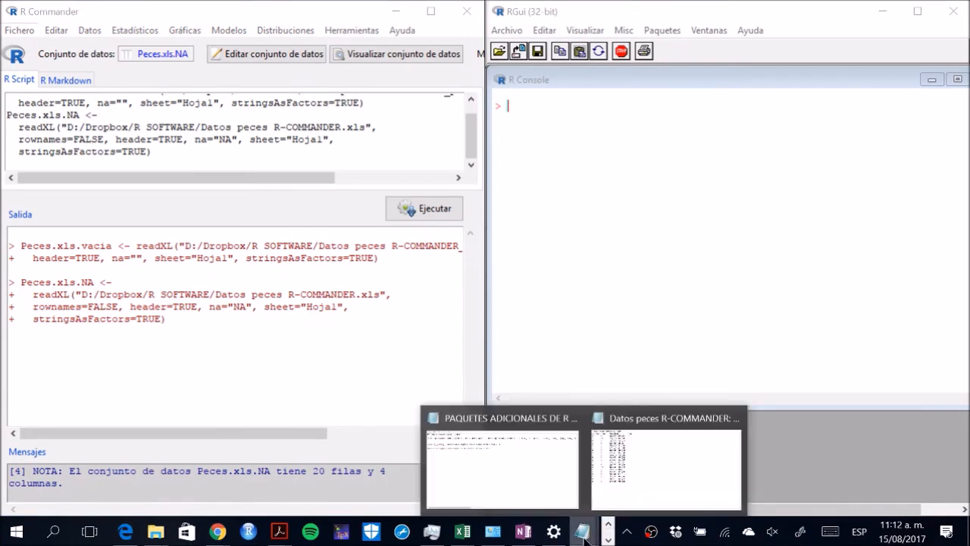
click(642, 491)
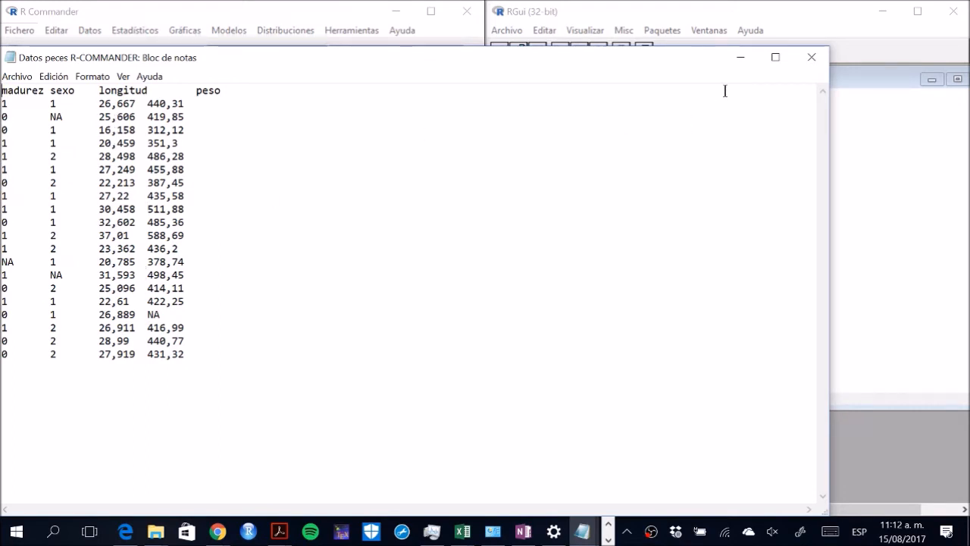
click(742, 59)
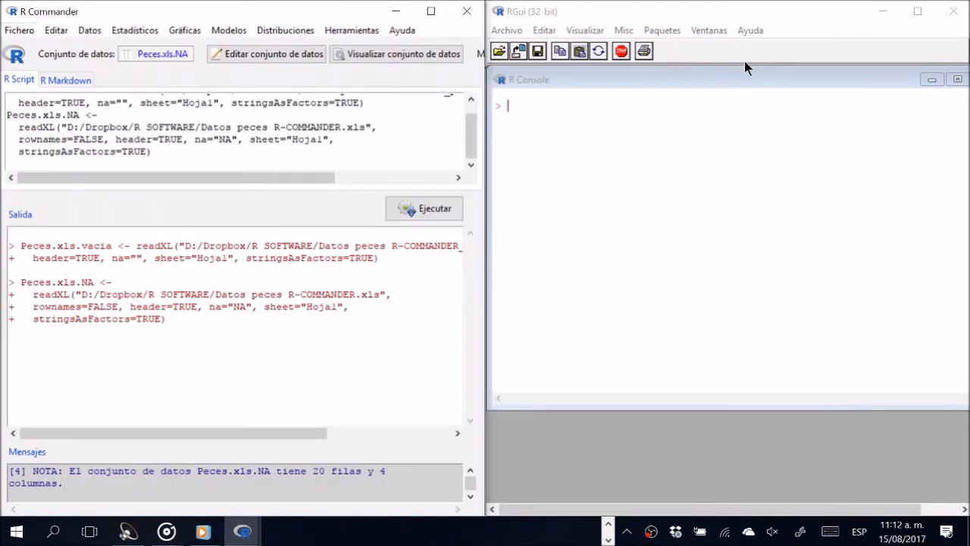
Start a data import from a text file and name the dataset Peces.txt.
click(84, 30)
mouse_move(166, 101)
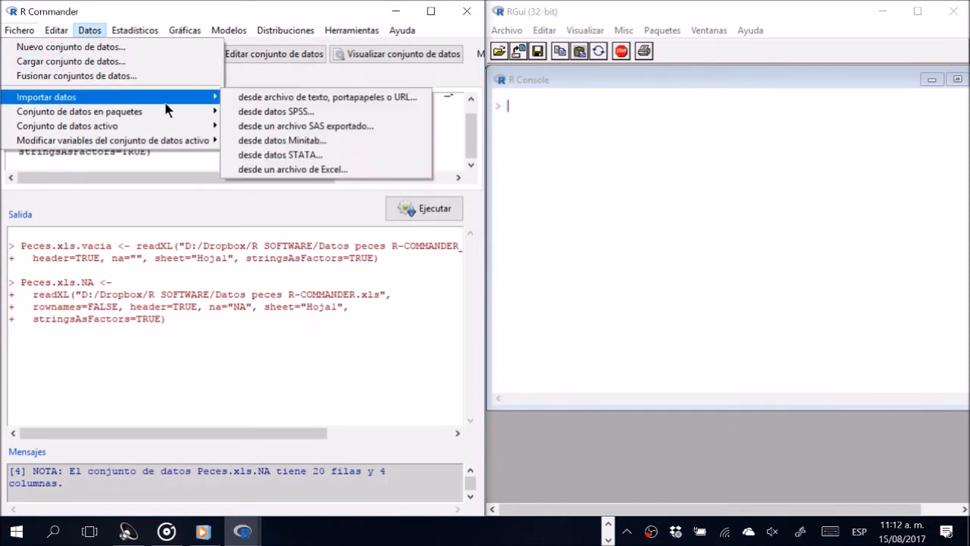
click(330, 98)
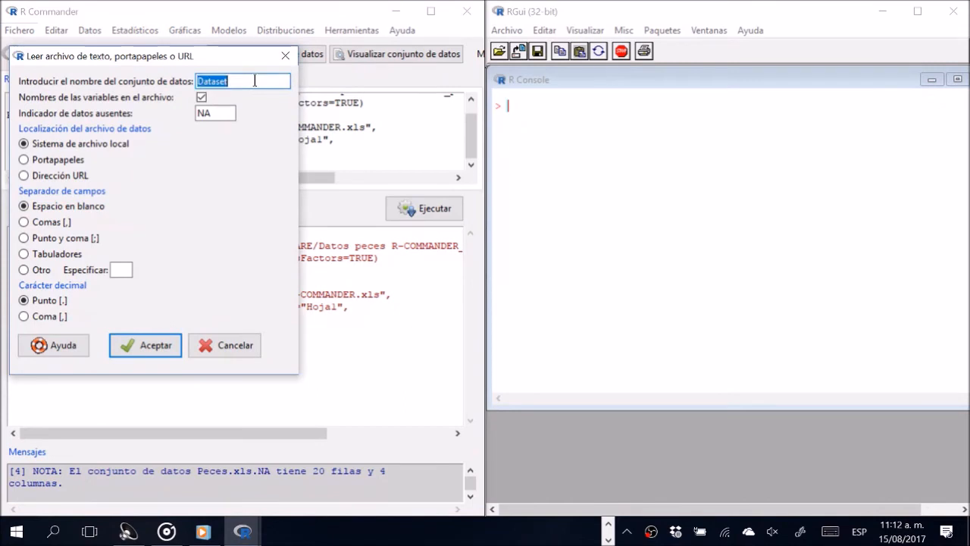
text(Peces.xls.)
key(BackSpace)
key(BackSpace)
key(BackSpace)
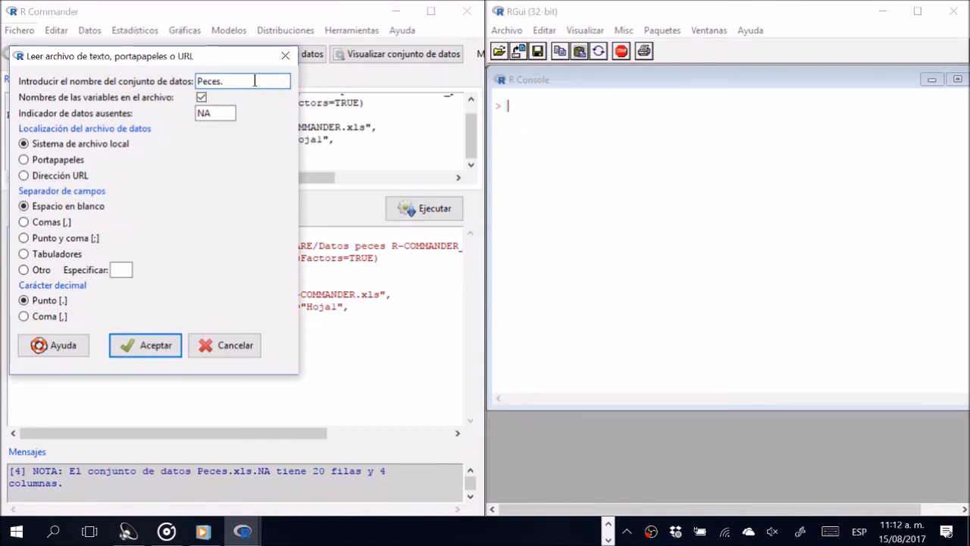
text(T)
key(BackSpace)
text(txt)
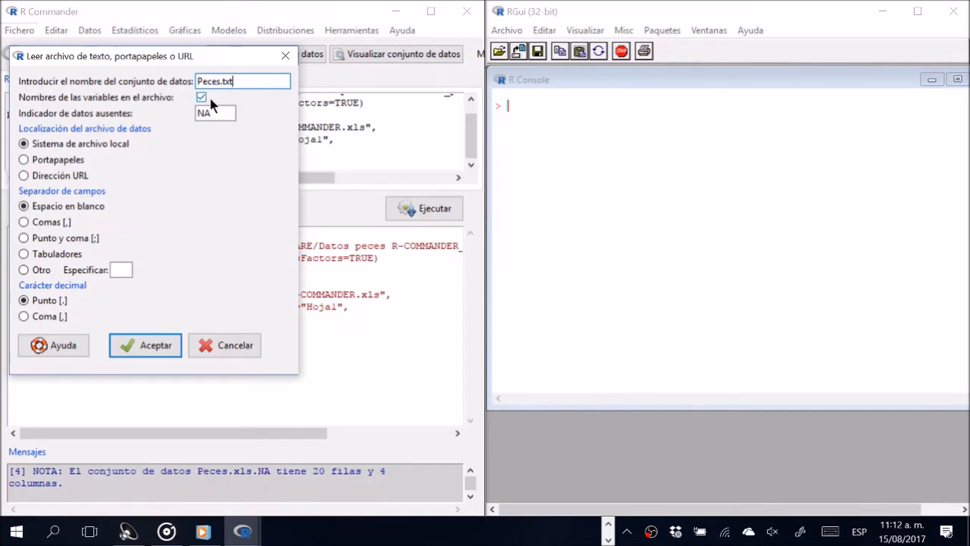
Switch to the Datos peces R-COMMANDER text file in Notepad and arrange it at full height beside the import dialog for comparison.
click(582, 531)
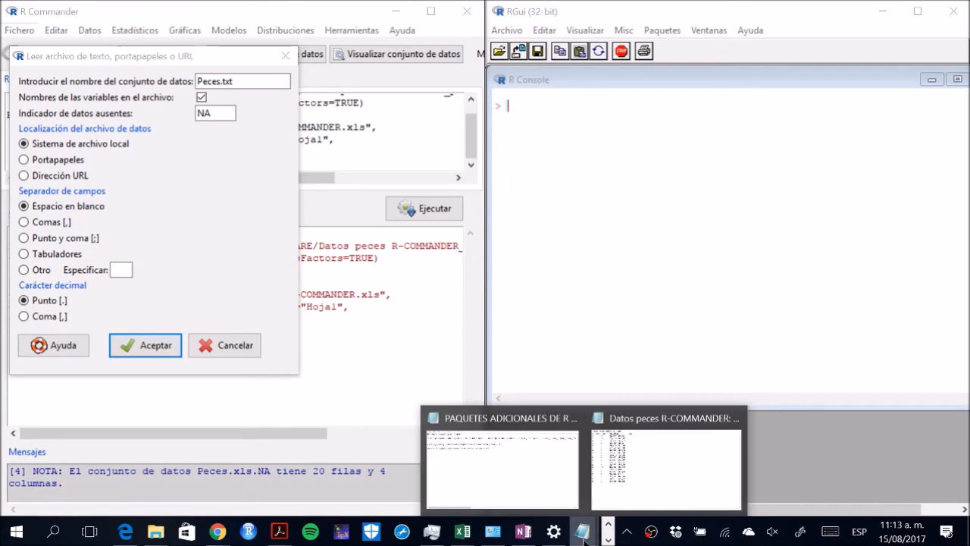
click(617, 512)
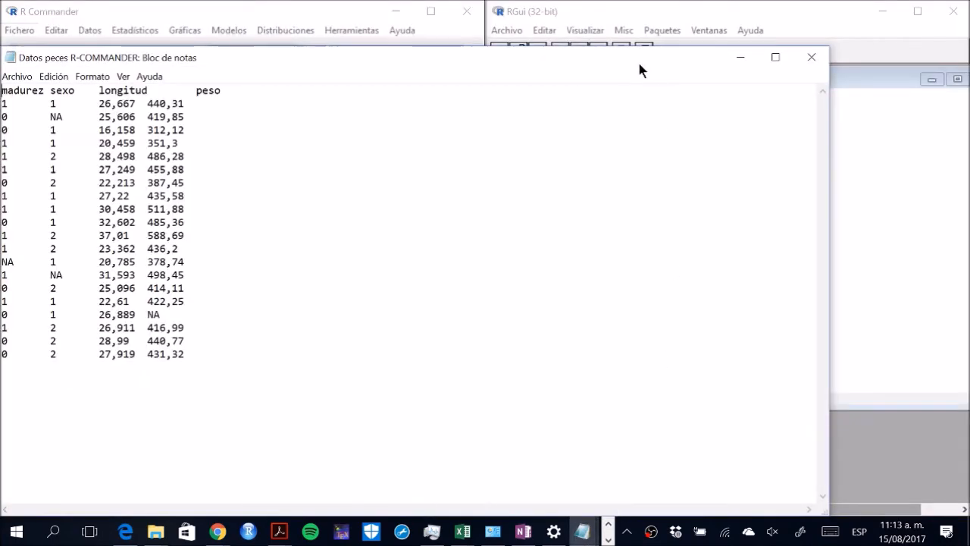
key(super+Right)
key(super+Down)
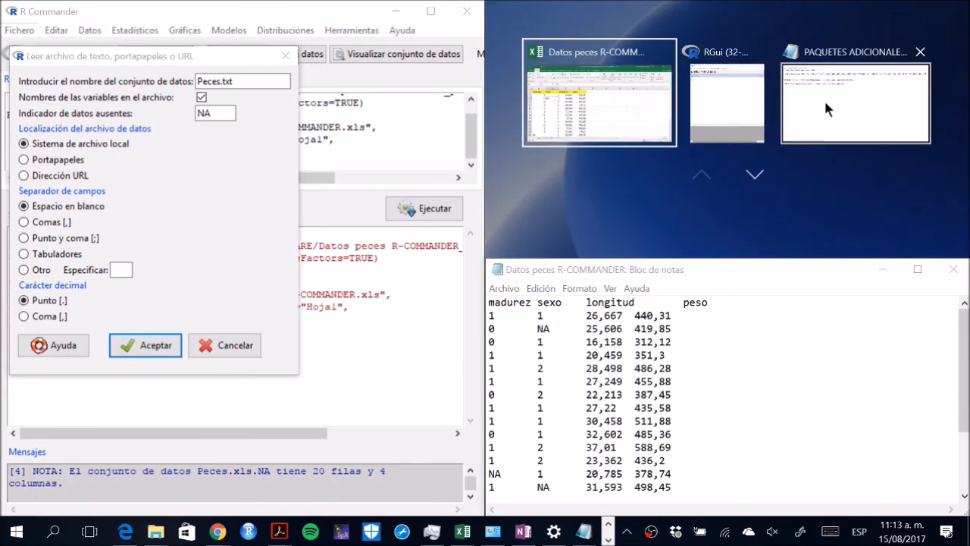
click(747, 297)
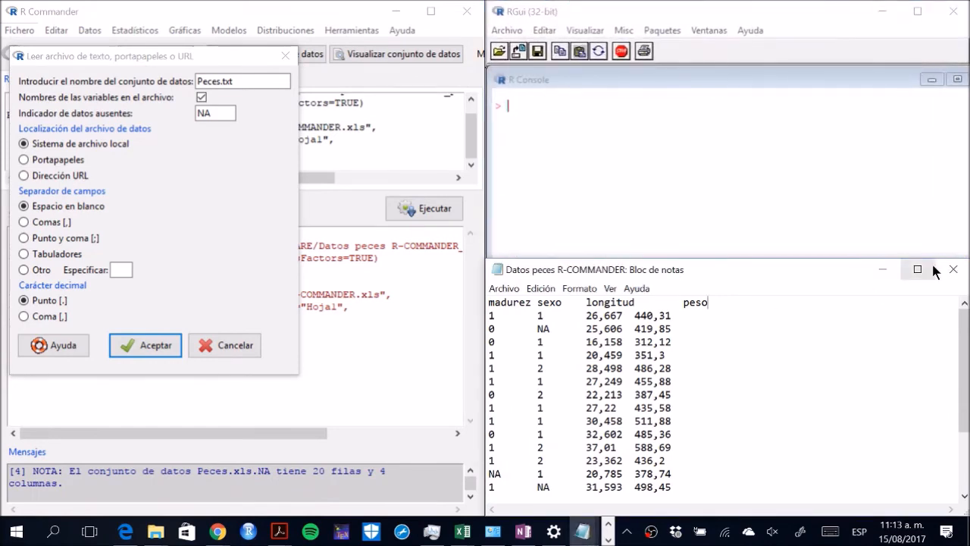
click(917, 269)
key(super+Right)
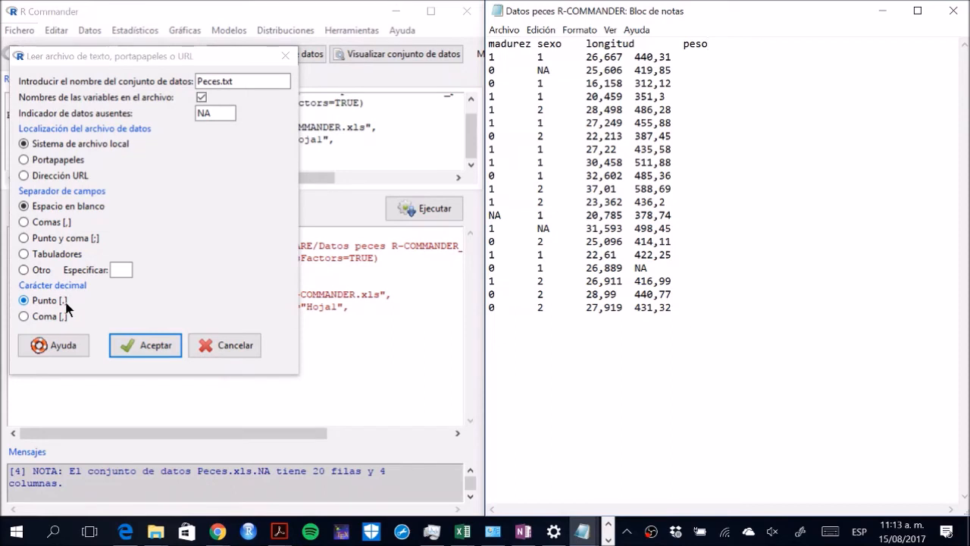
Set the decimal character to comma and import the text file Datos peces R-COMMANDER, with the files filtered to Archivos de texto.
click(24, 317)
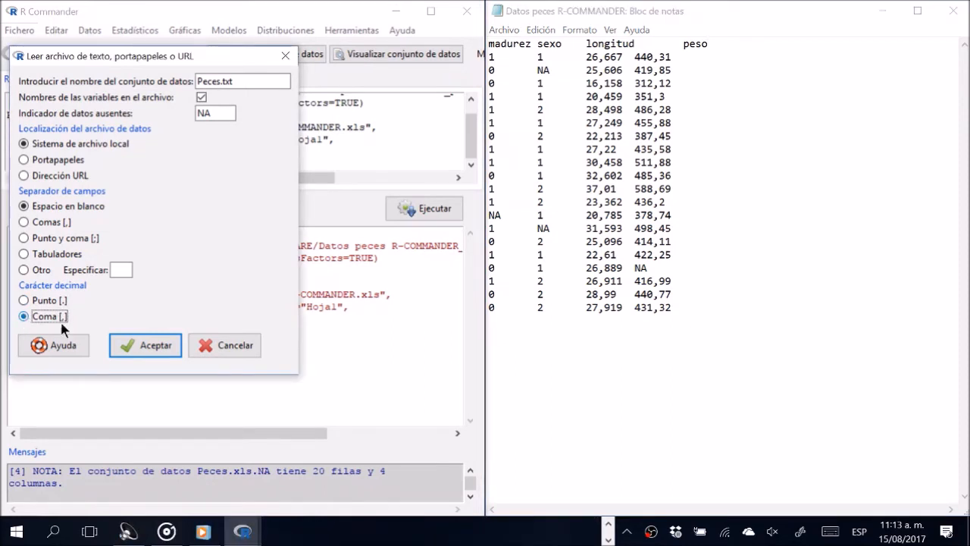
click(144, 347)
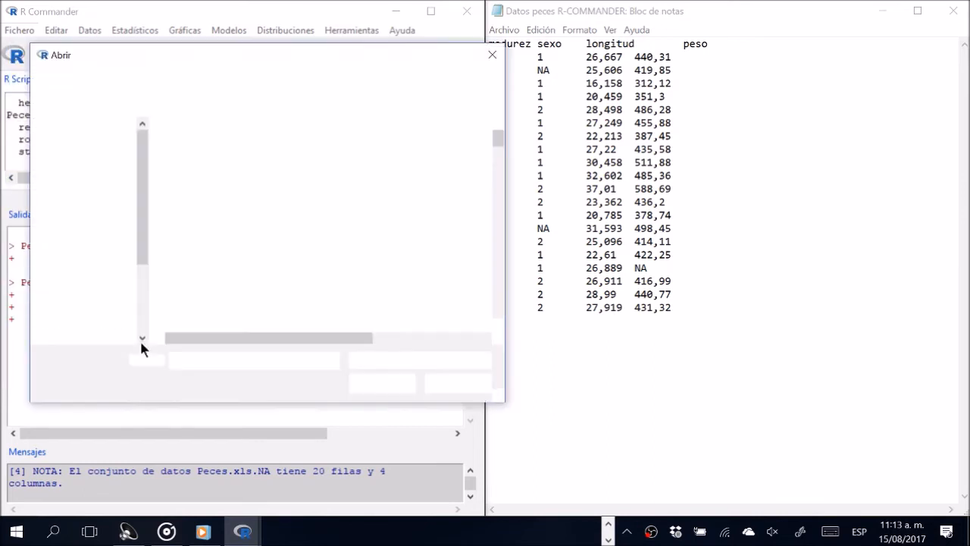
click(484, 362)
click(469, 386)
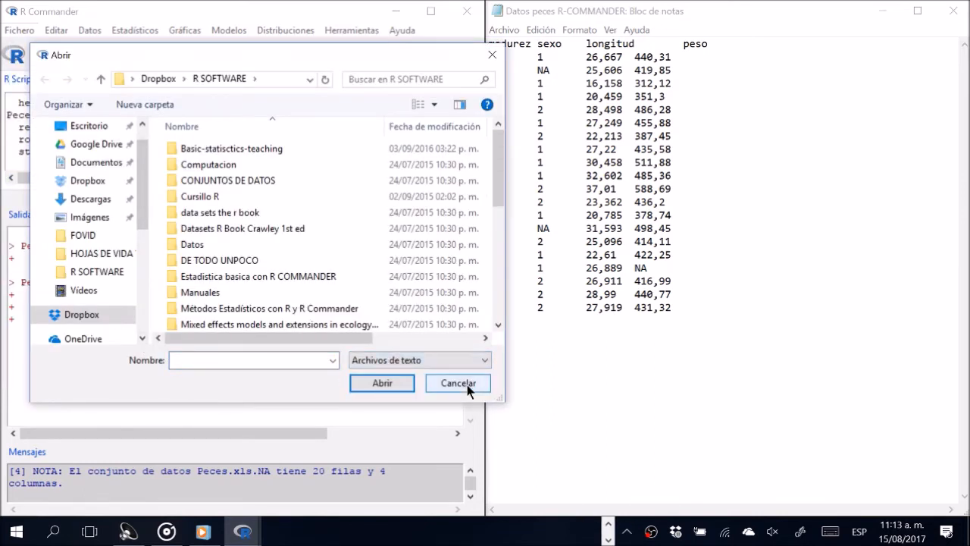
drag(494, 163, 494, 300)
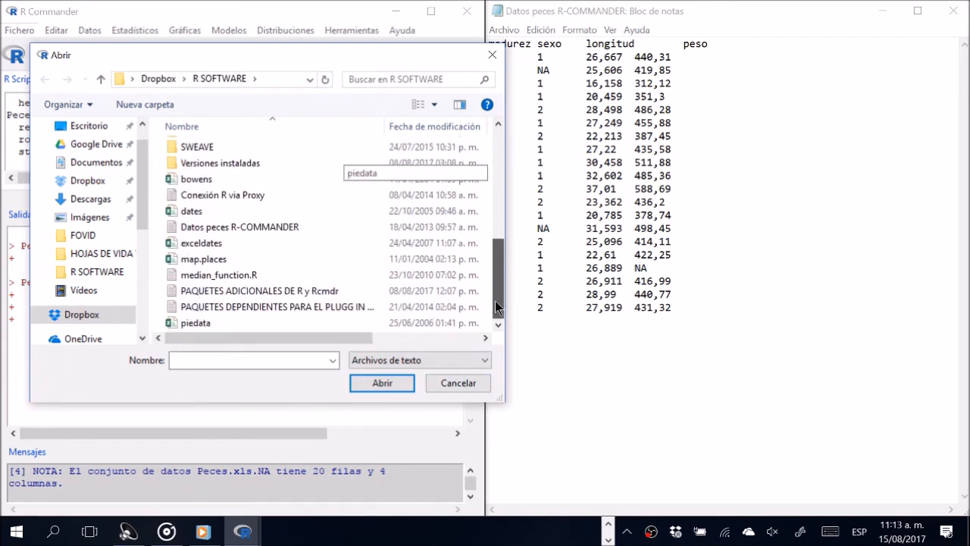
click(271, 231)
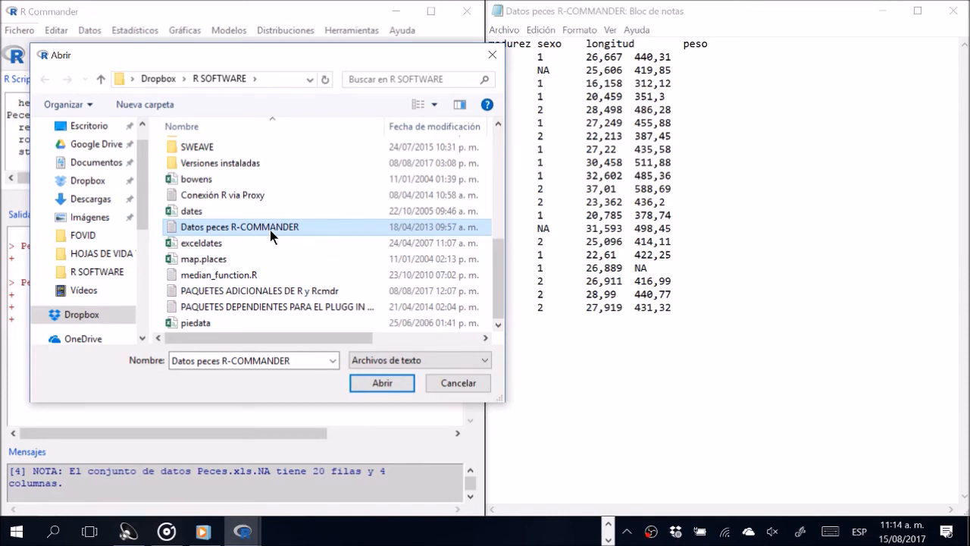
click(383, 384)
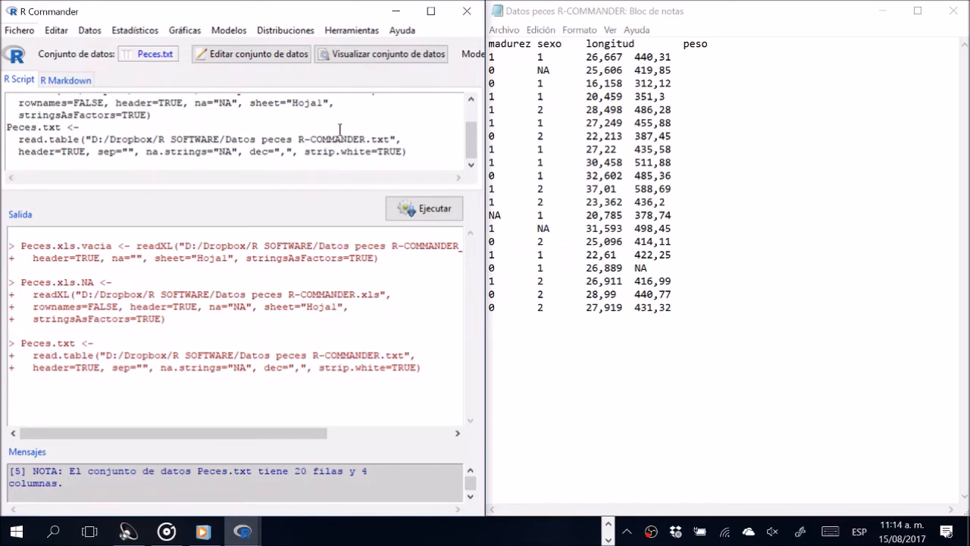
View the Peces.txt dataset, place it beside the Notepad source data for comparison, and close the viewer.
click(367, 61)
drag(828, 172, 350, 85)
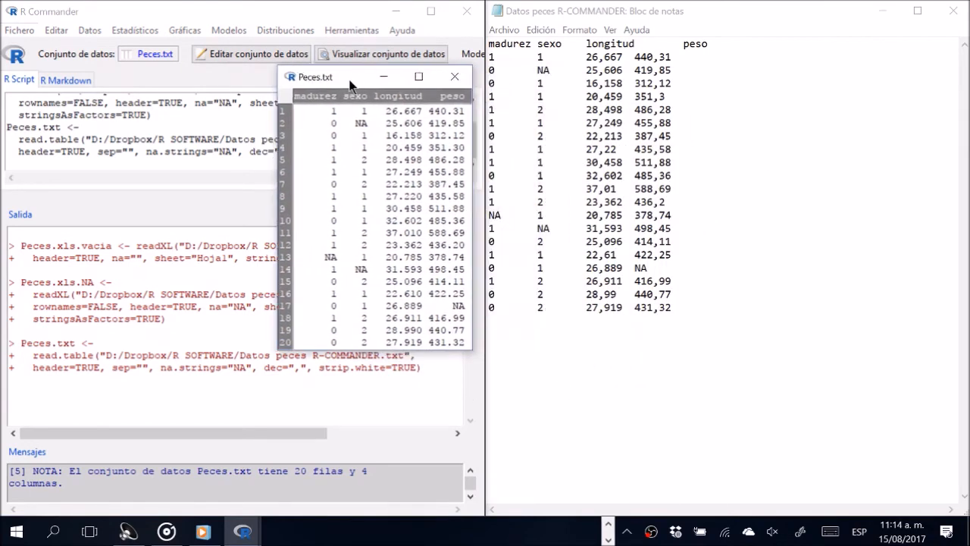
click(457, 79)
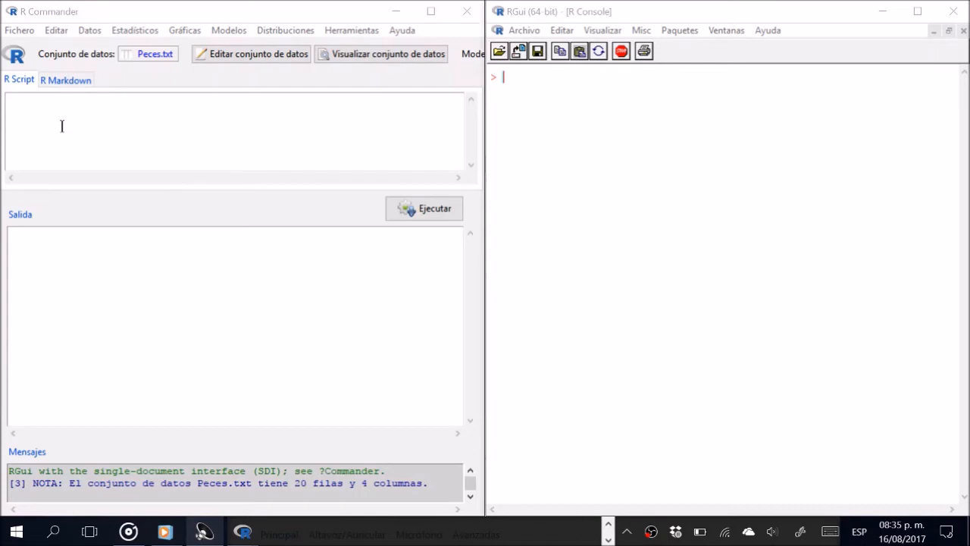
Write the workspace file extension .Rdata in the R Script area.
click(85, 124)
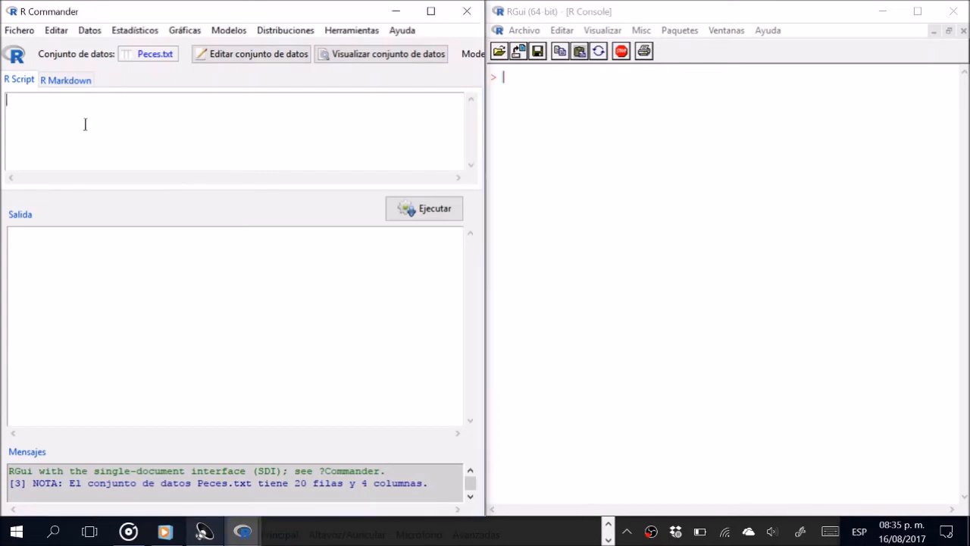
text(Rdata)
key(Left)
key(Left)
key(Left)
key(Left)
key(Left)
text(.)
Save the R workspace over the existing file Peces version inicial in the Apoyo Videos Fudamentacion estadistica folder.
click(21, 37)
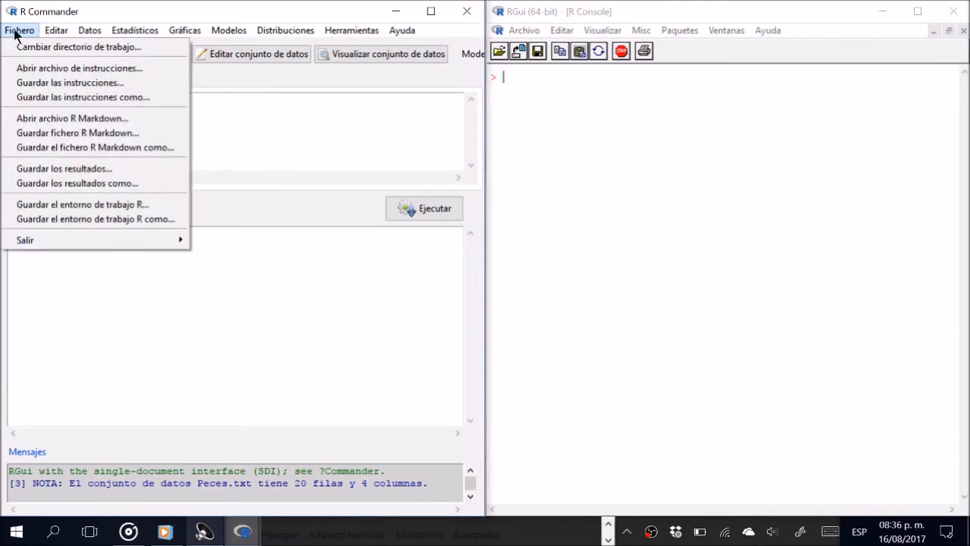
click(32, 36)
click(30, 35)
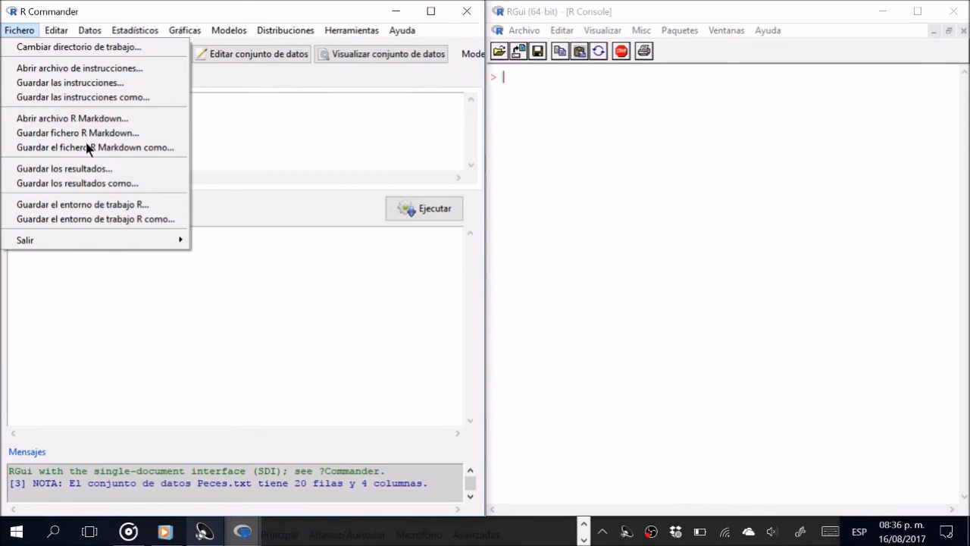
click(125, 204)
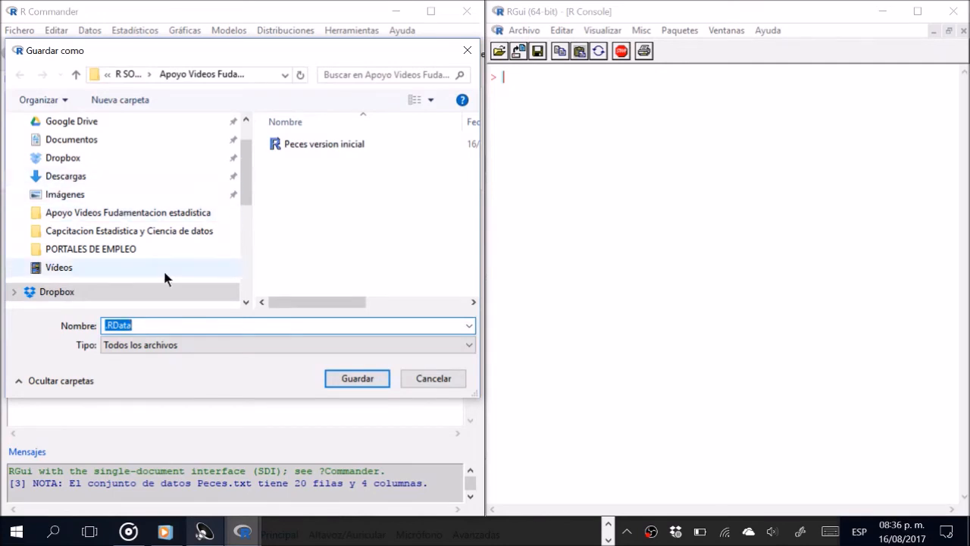
click(106, 325)
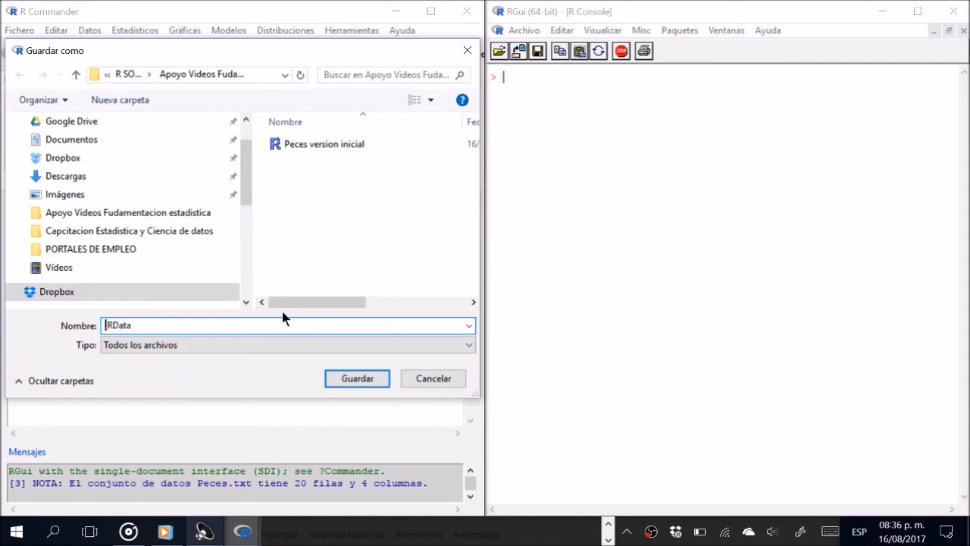
click(320, 148)
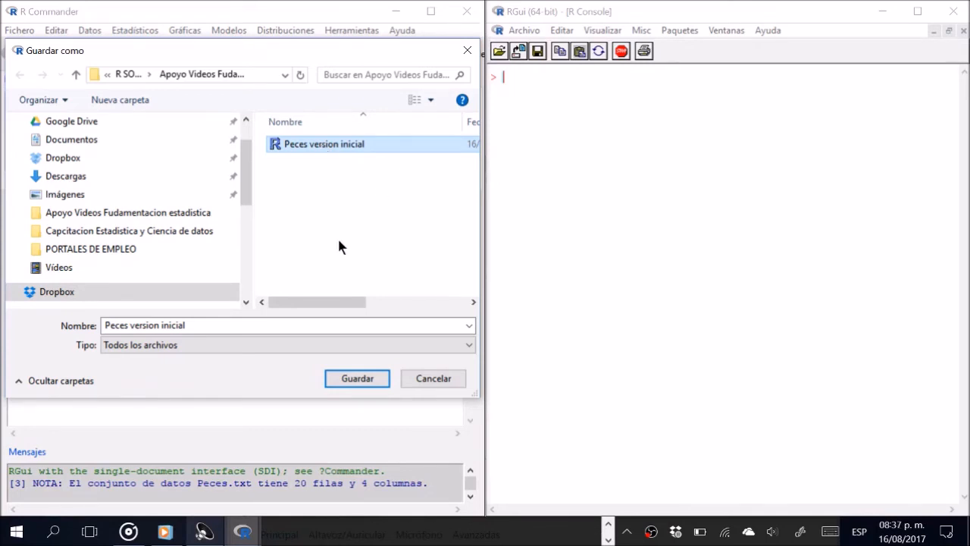
click(367, 382)
click(526, 267)
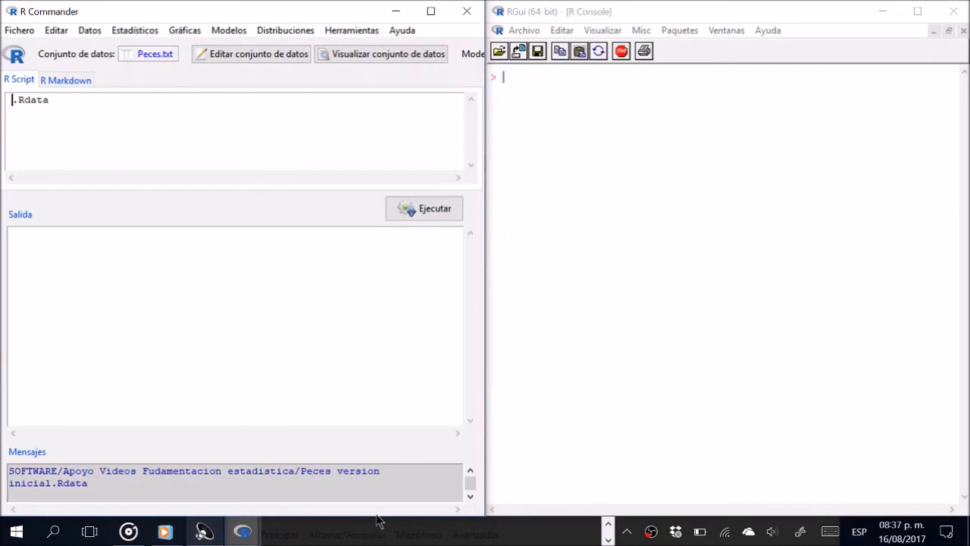
Maximize R Commander and examine the complete save note in the messages area.
click(429, 11)
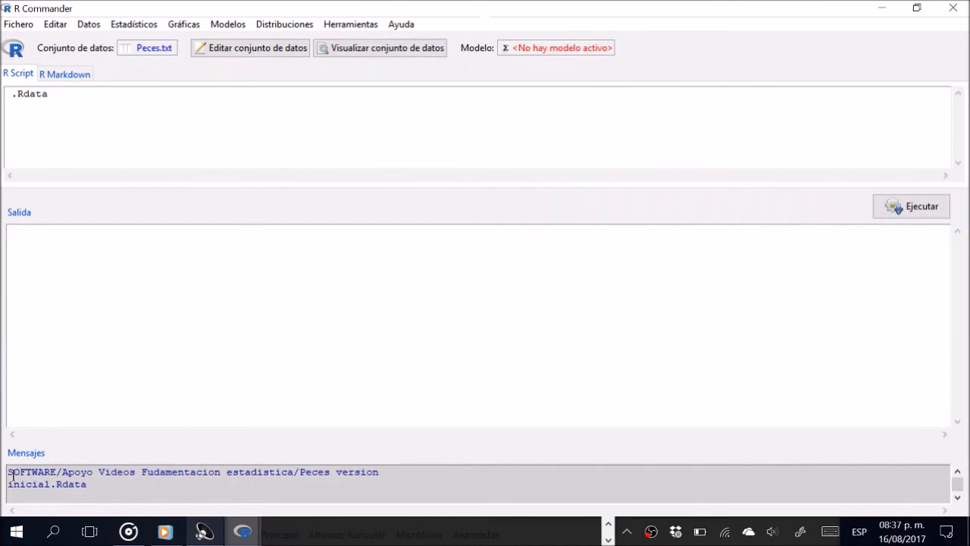
drag(10, 472, 109, 483)
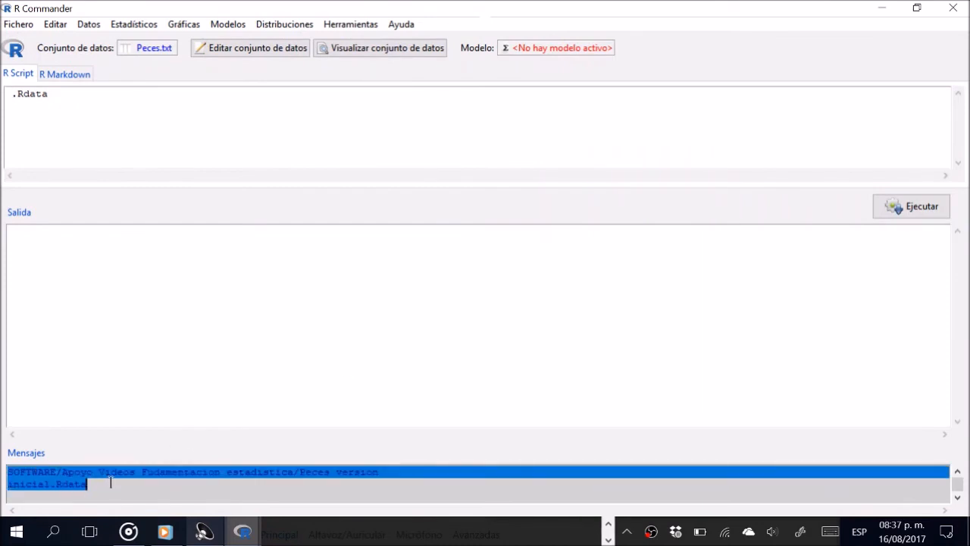
click(342, 492)
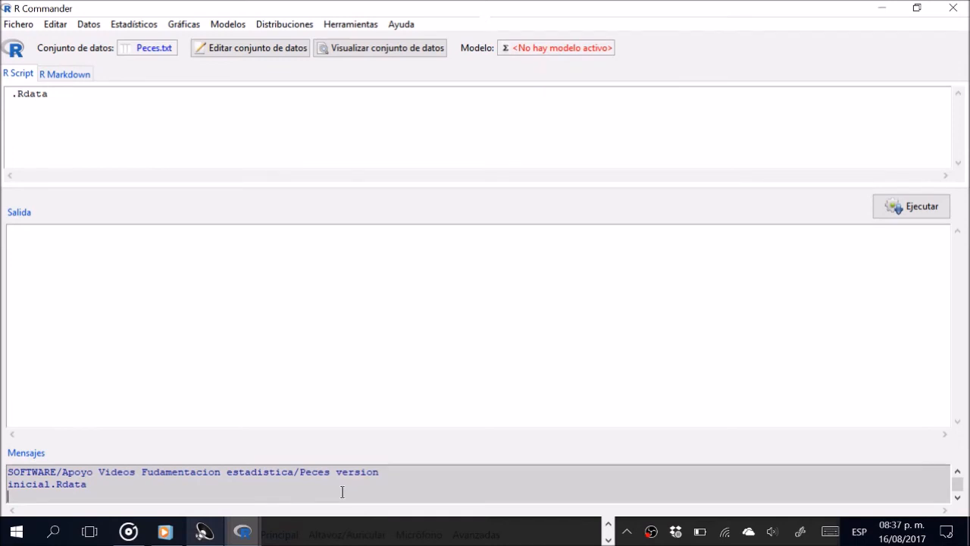
click(957, 471)
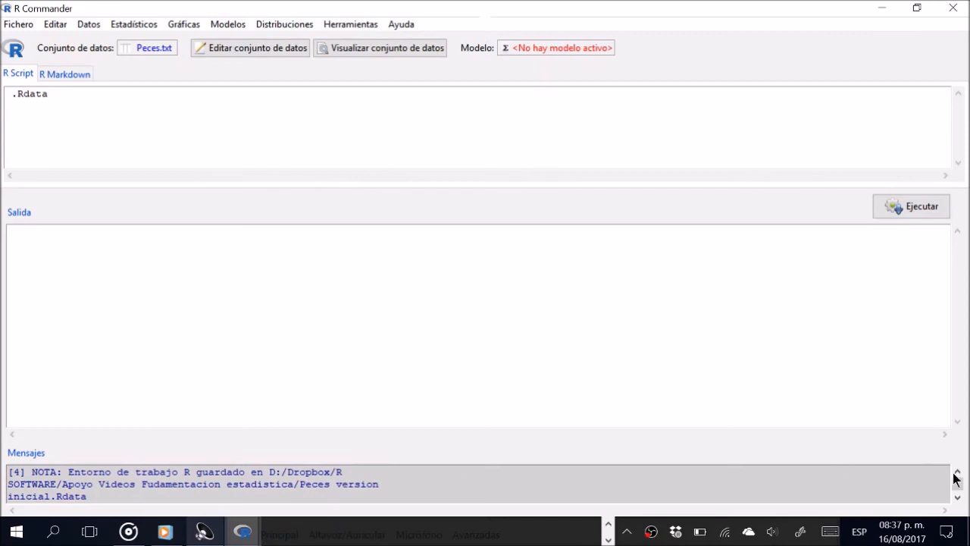
click(958, 498)
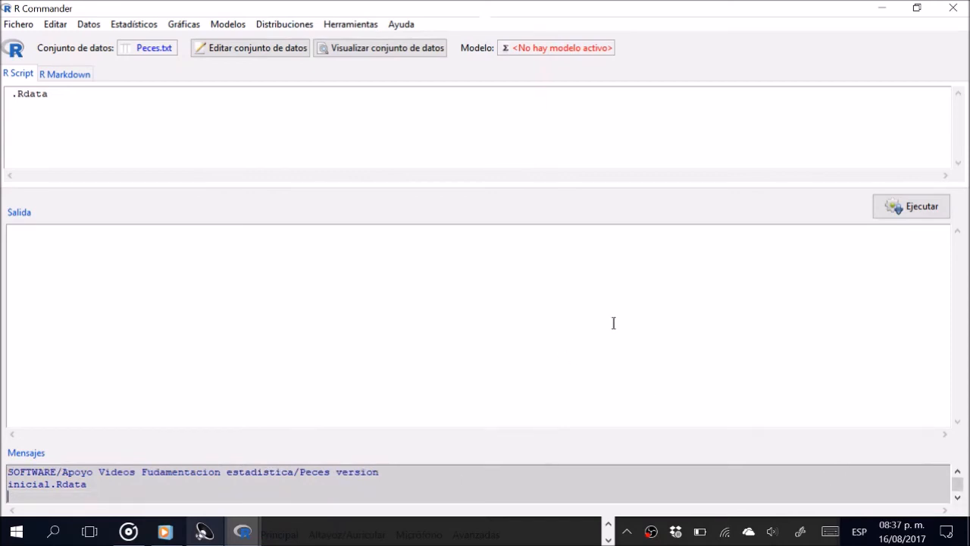
Switch to the Apoyo Videos Fudamentacion estadistica folder in File Explorer and check the saved workspace file.
click(608, 524)
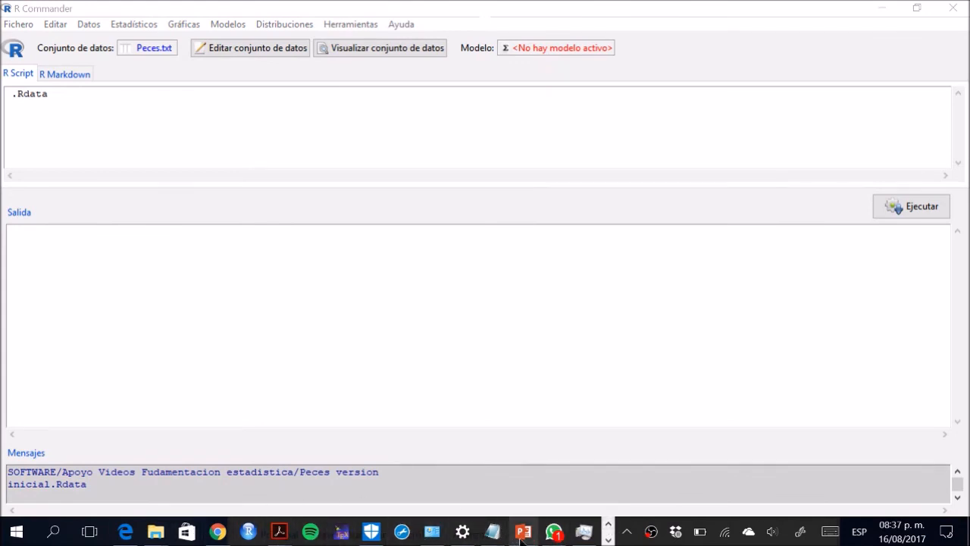
click(155, 532)
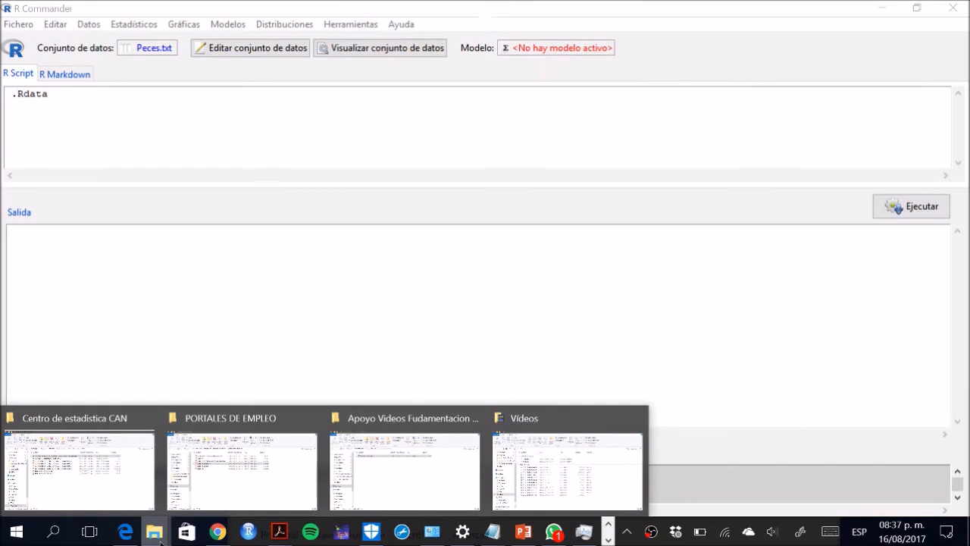
click(339, 468)
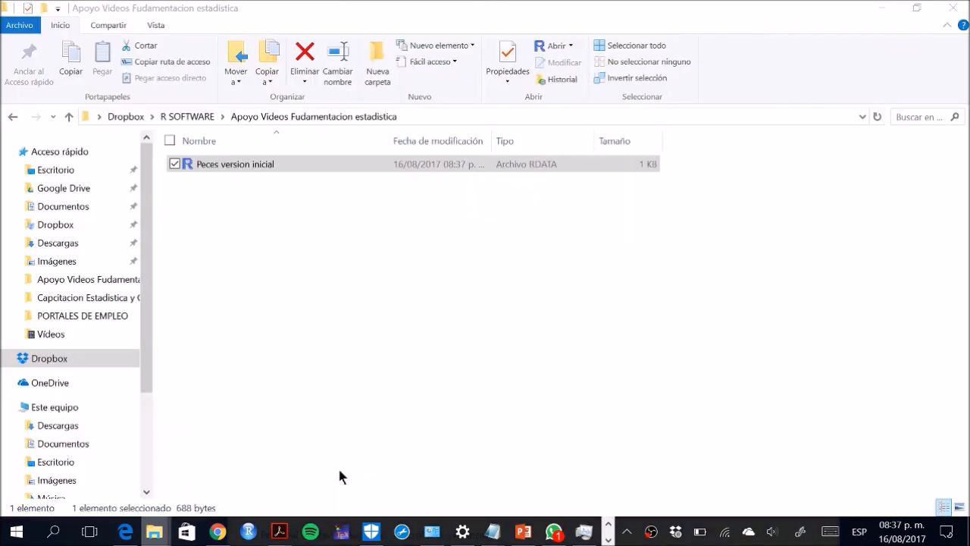
click(314, 259)
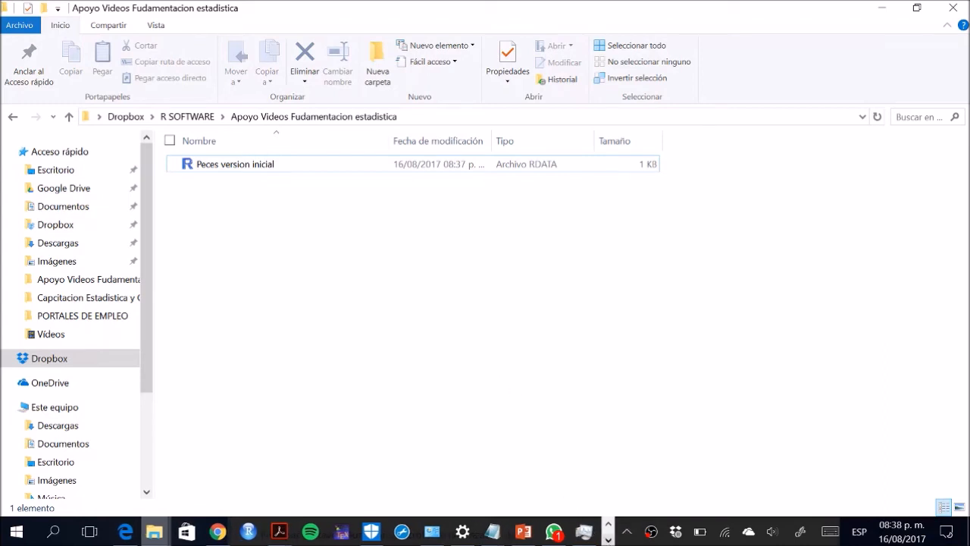
Switch to the R console and quit R with q(), without saving the workspace image.
click(608, 539)
mouse_move(242, 532)
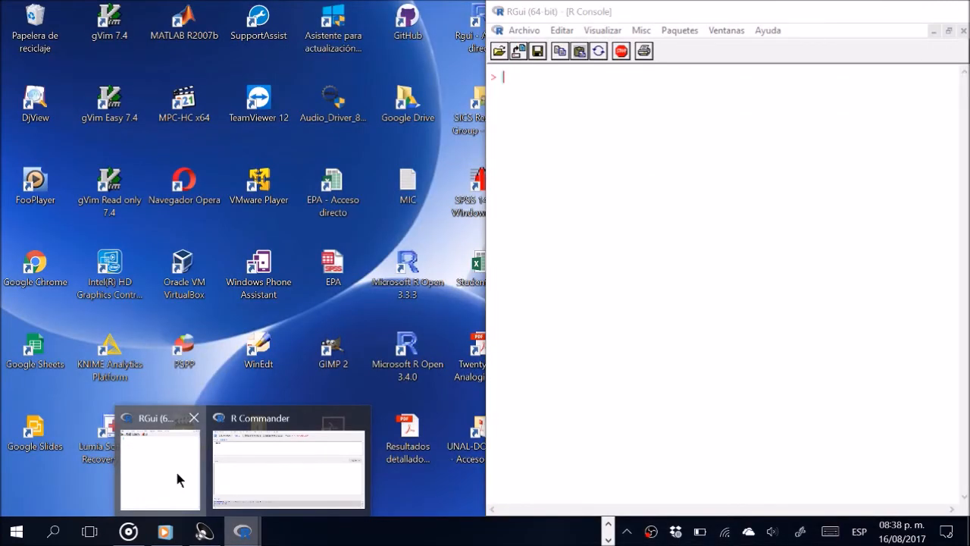
click(176, 477)
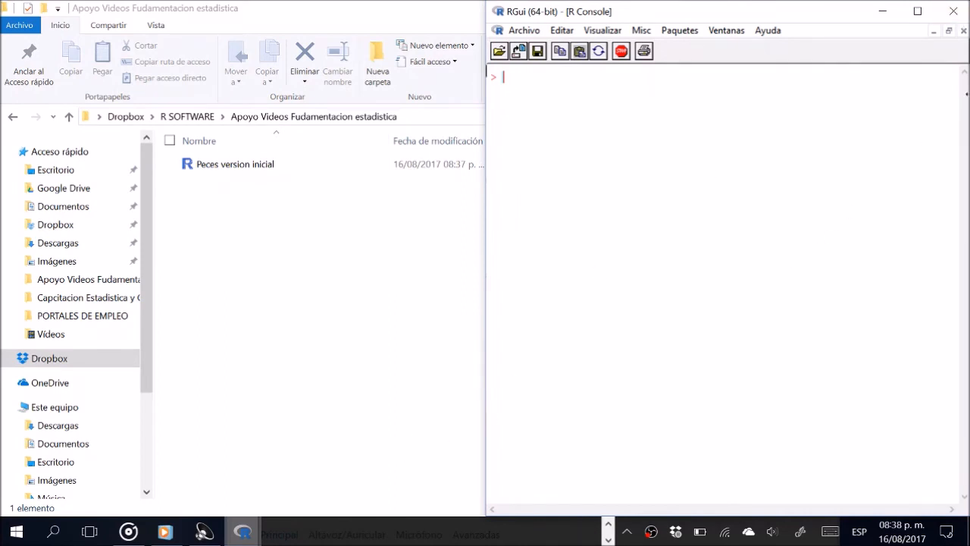
text(q())
key(Return)
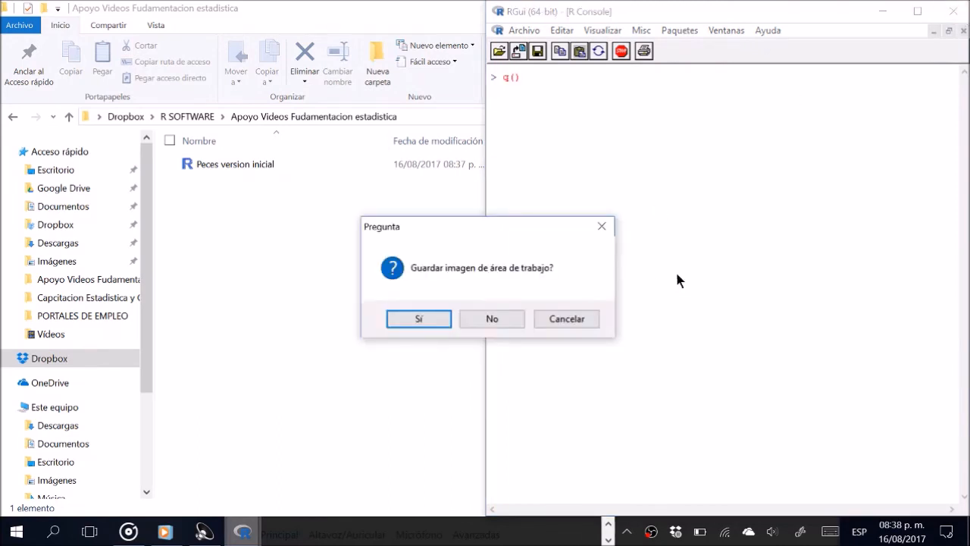
click(493, 319)
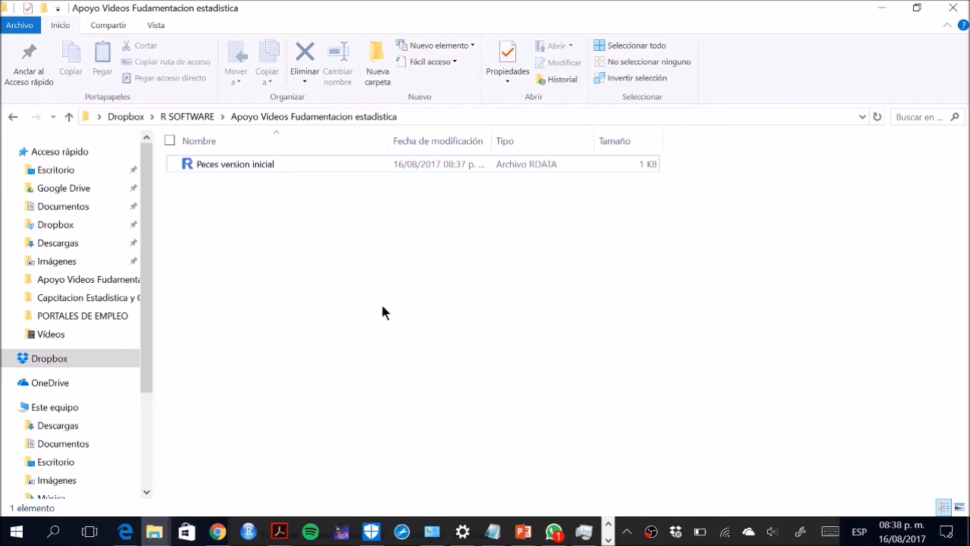
Open the Peces version inicial workspace file from File Explorer and examine the last startup line in the R console.
click(264, 168)
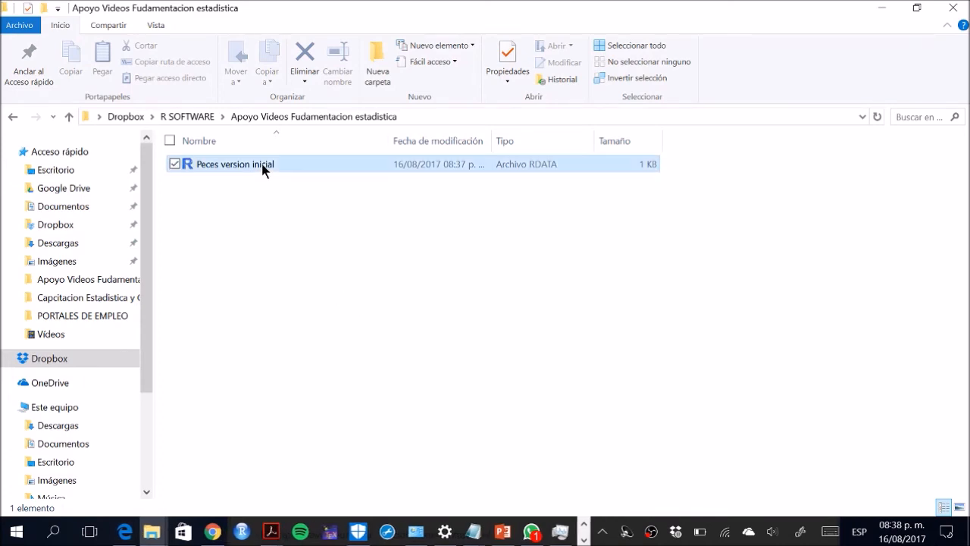
double_click(262, 165)
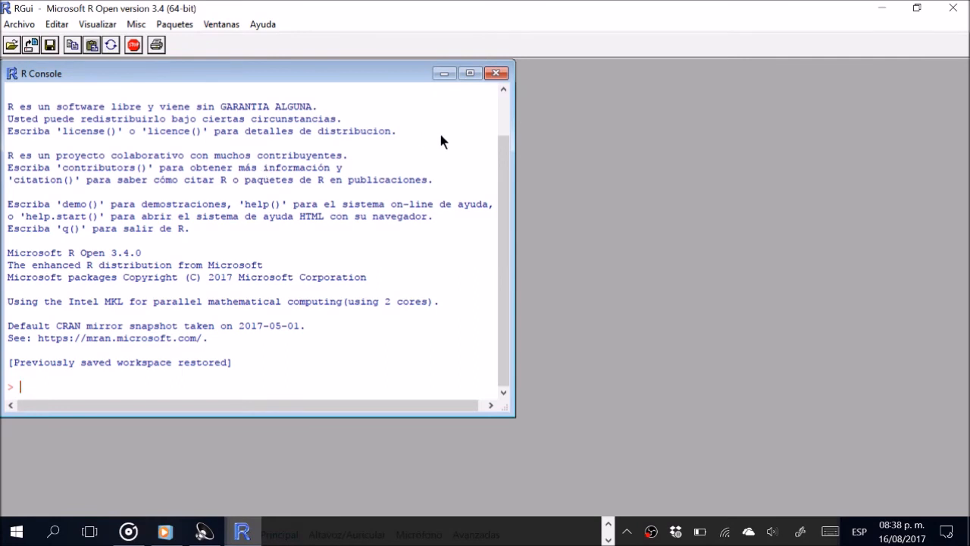
drag(502, 263, 509, 312)
drag(11, 368, 262, 370)
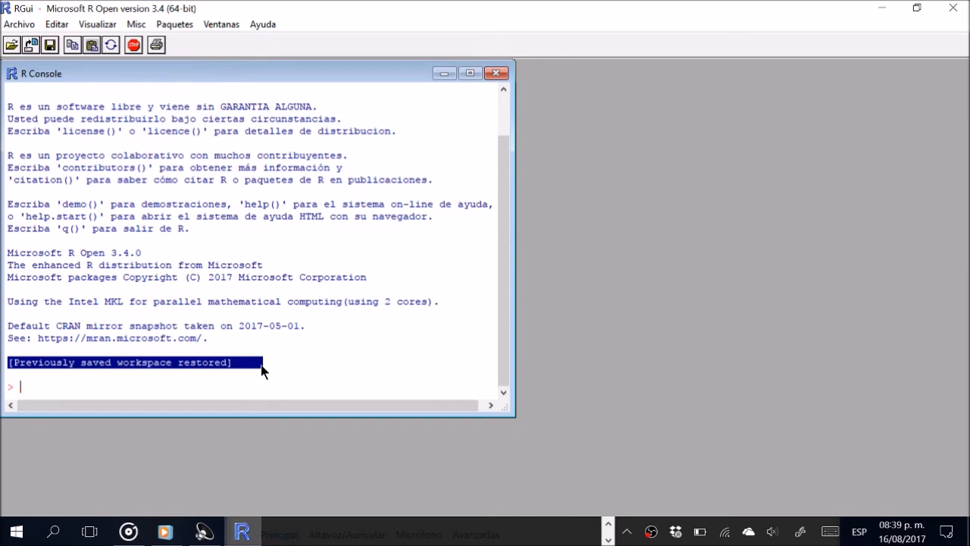
click(329, 364)
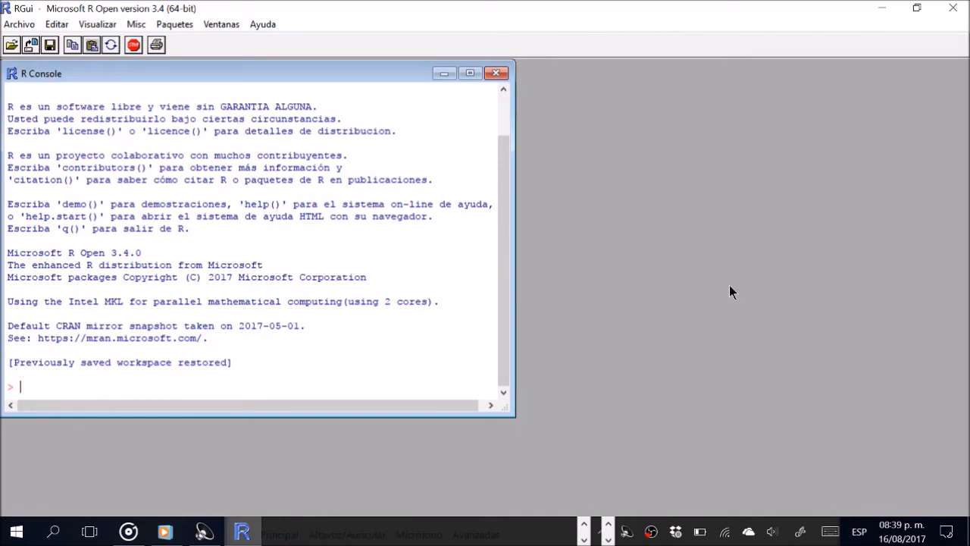
Launch a second Microsoft R Open 3.4.0 session from the desktop and place it beside the first to compare their startup messages.
key(super+Left)
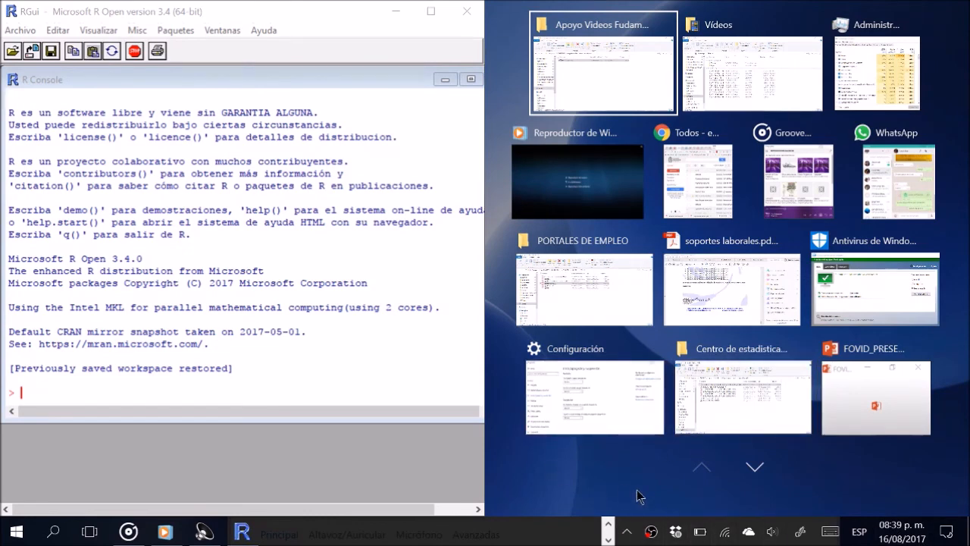
key(super+d)
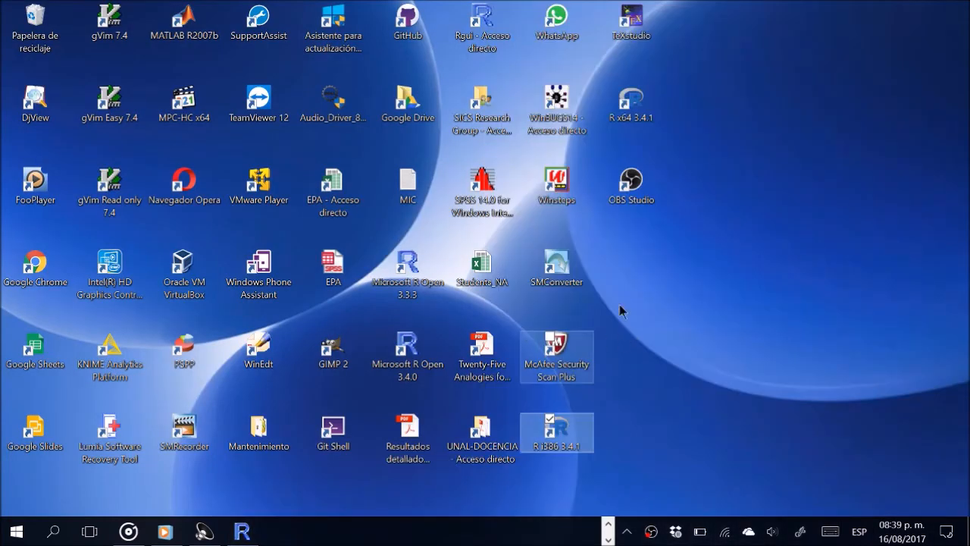
click(407, 352)
double_click(407, 352)
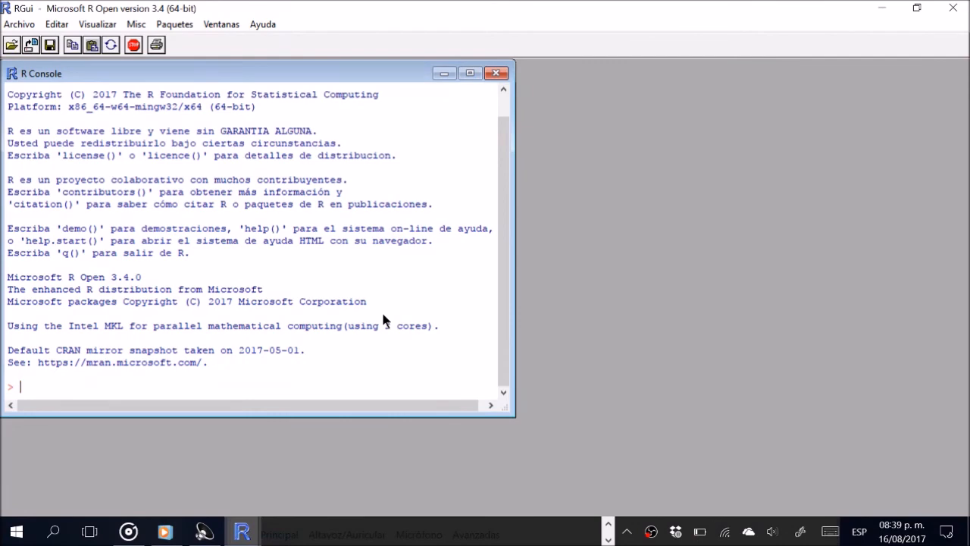
key(super+Right)
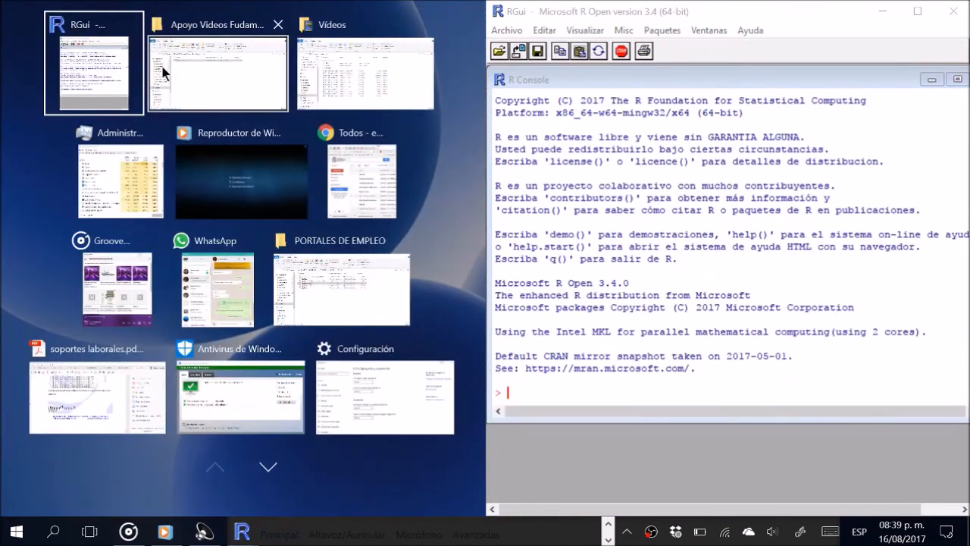
click(87, 80)
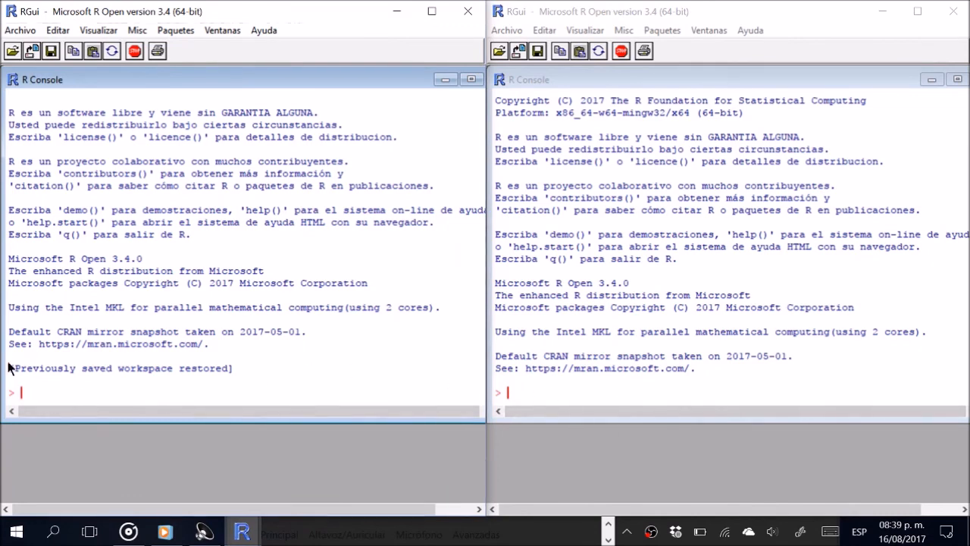
drag(9, 367, 251, 370)
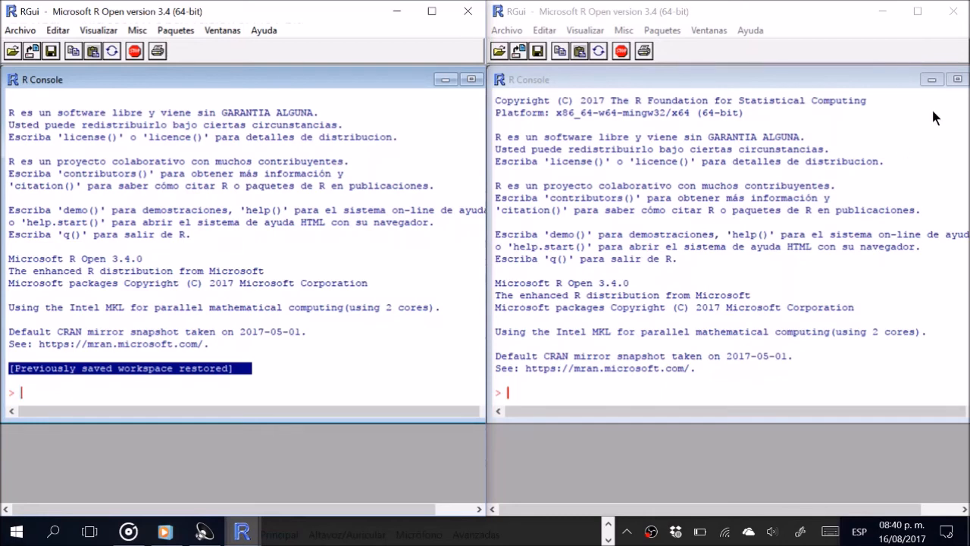
Close the second, empty R session without saving its workspace image.
click(953, 11)
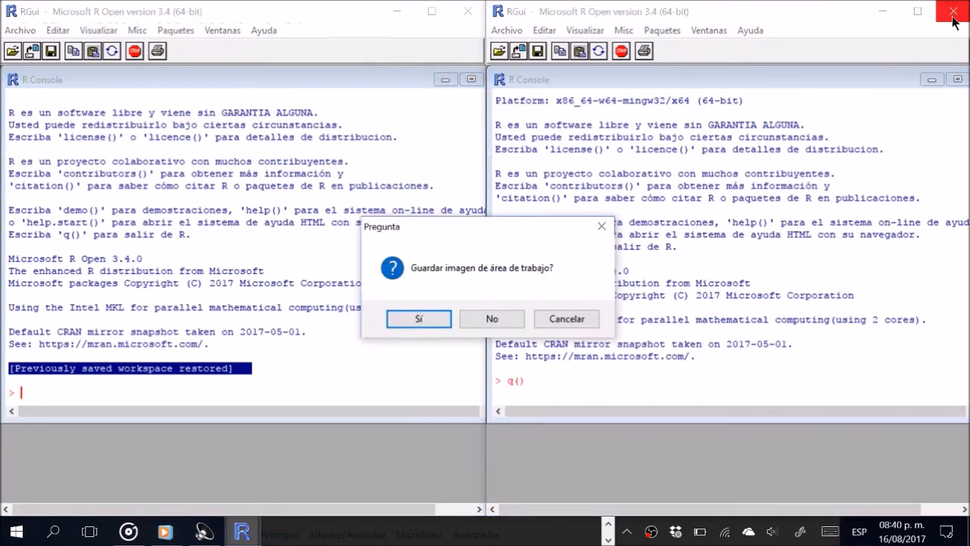
click(492, 318)
click(346, 374)
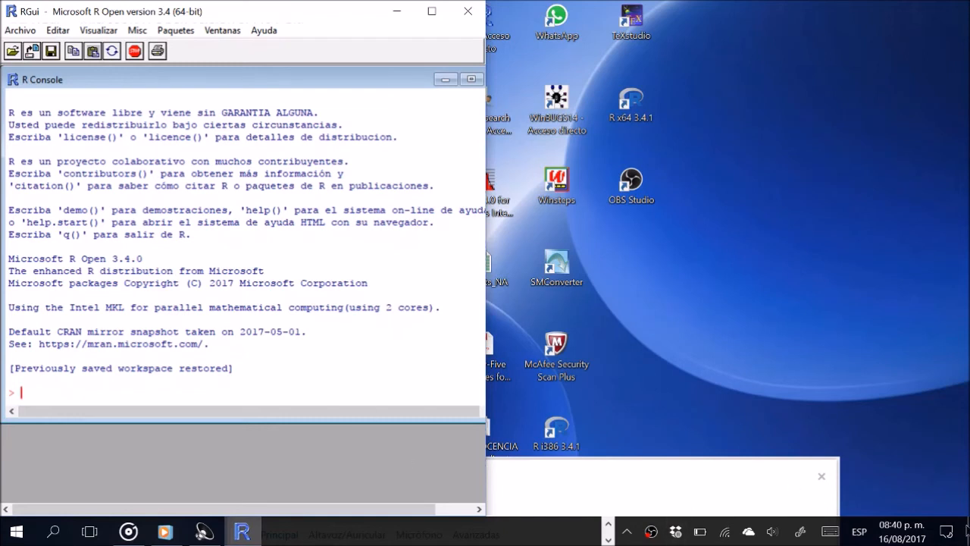
click(947, 532)
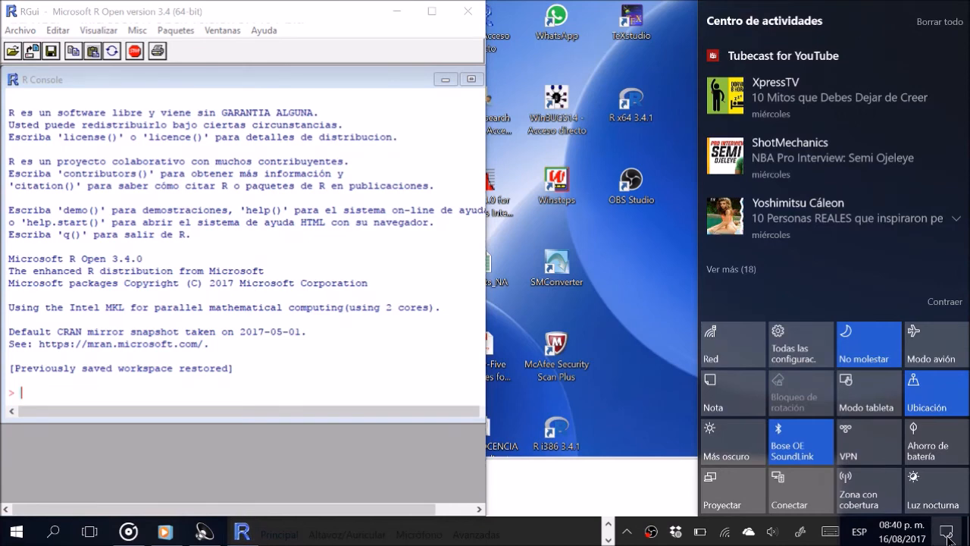
click(946, 534)
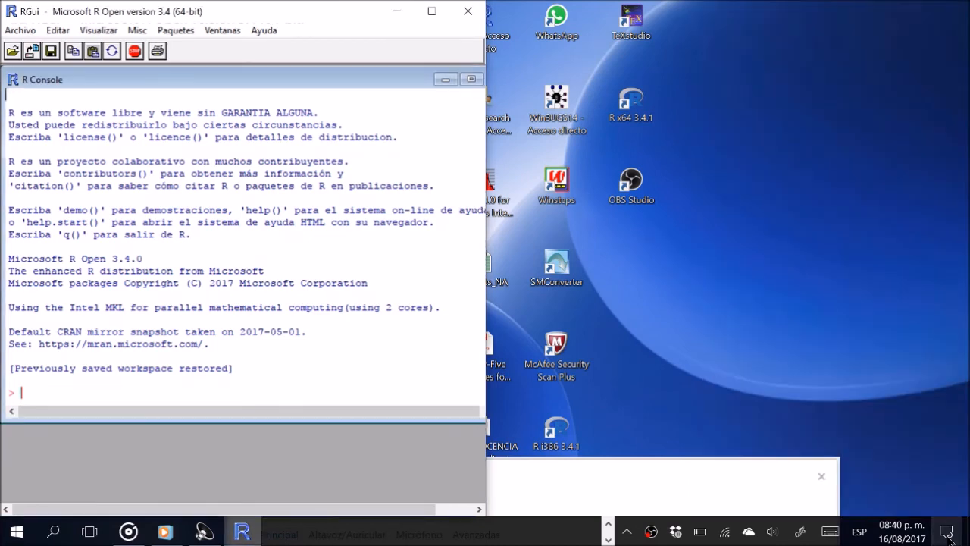
List the objects in the restored workspace and maximize the R window.
click(138, 30)
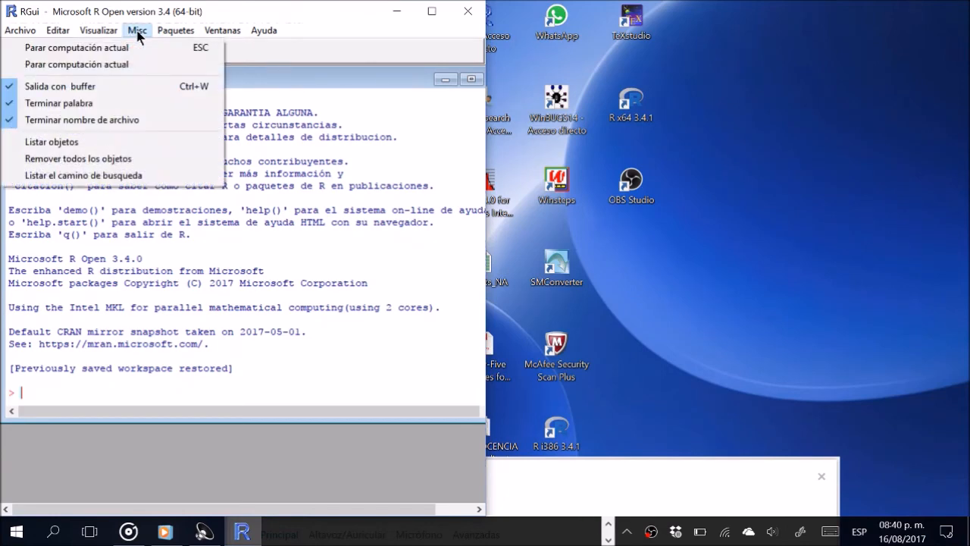
click(94, 142)
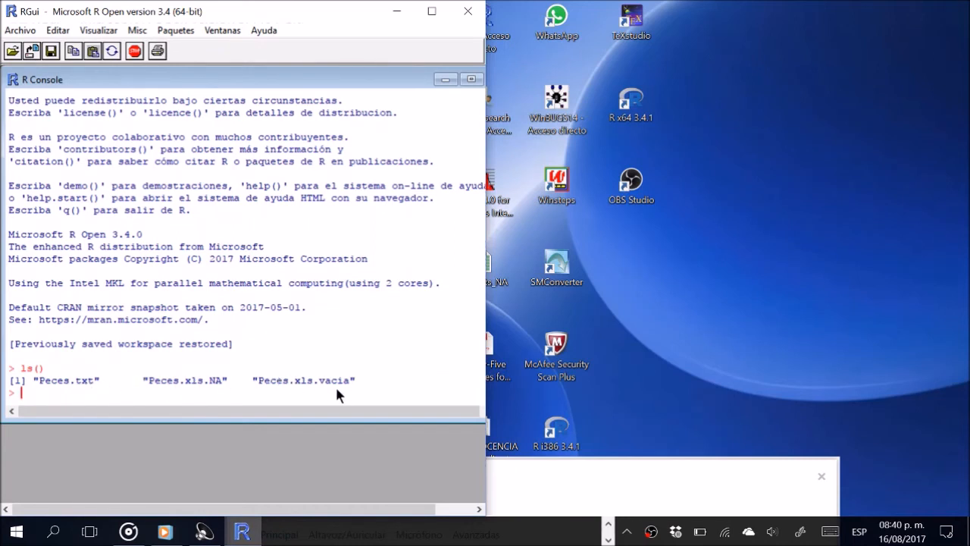
click(342, 282)
click(431, 10)
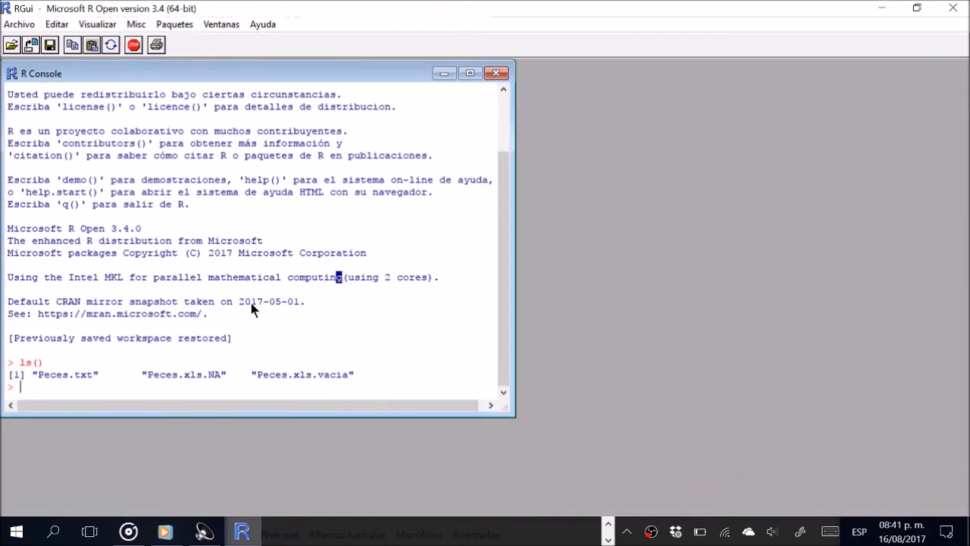
Print the contents of the Peces.txt data set in the R console.
drag(39, 373, 88, 375)
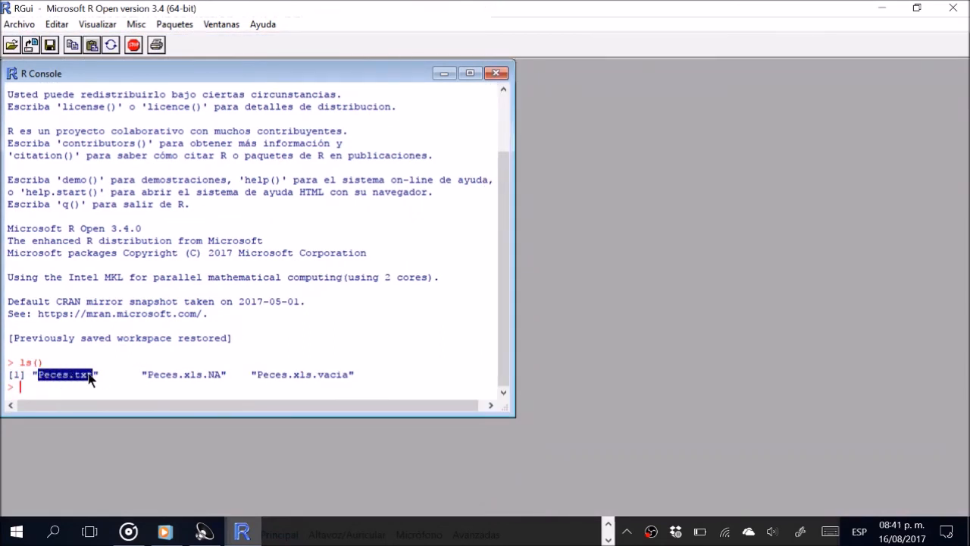
click(46, 392)
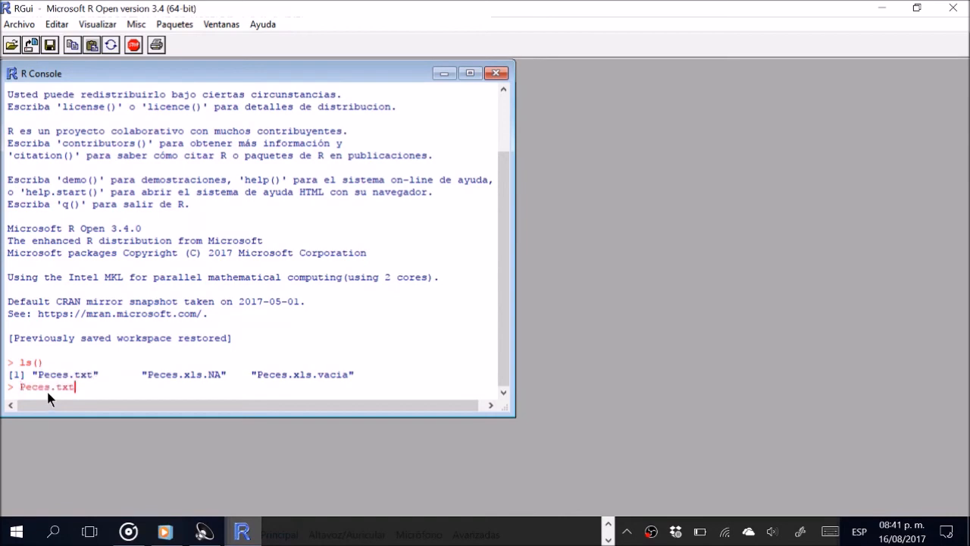
key(Return)
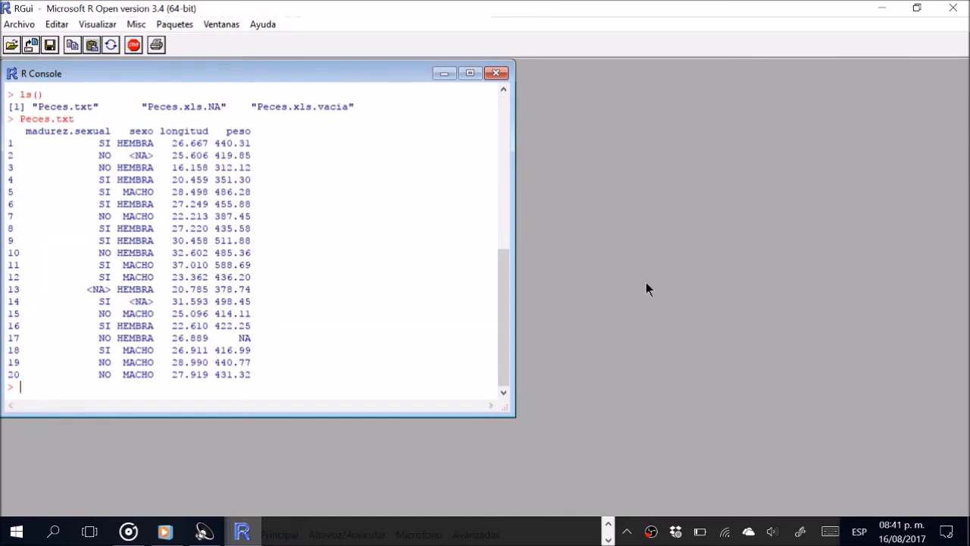
Print the Peces.xls.NA data set in the console and compare it with the Peces.txt listing.
mouse_move(500, 298)
mouse_down()
mouse_move(501, 271)
mouse_move(501, 291)
mouse_move(503, 281)
mouse_up()
drag(147, 155, 220, 156)
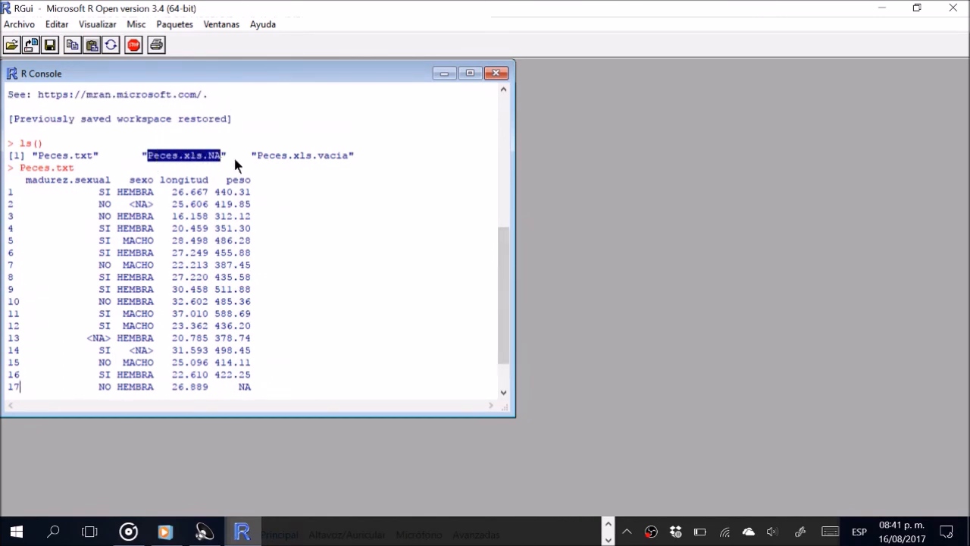
drag(505, 251, 506, 336)
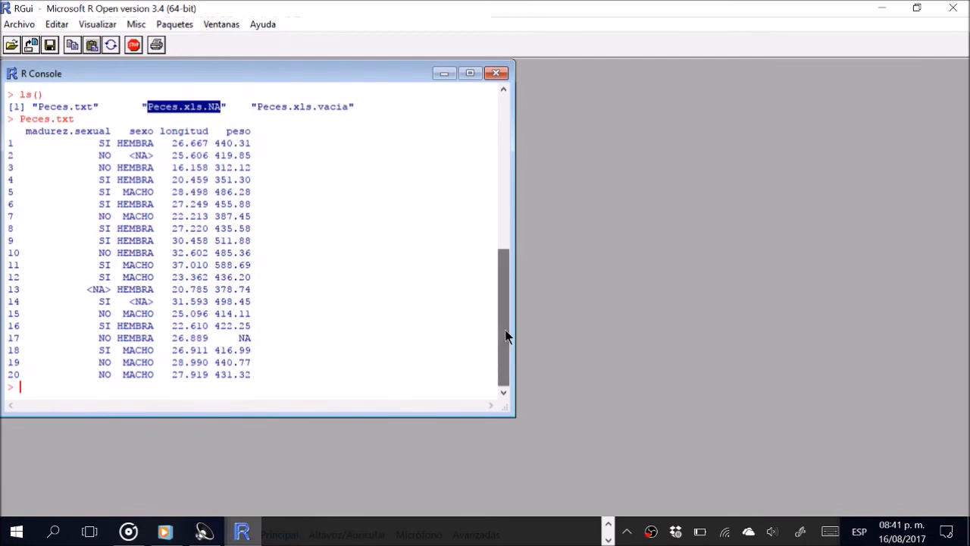
click(118, 387)
text(Peces.xls.NA)
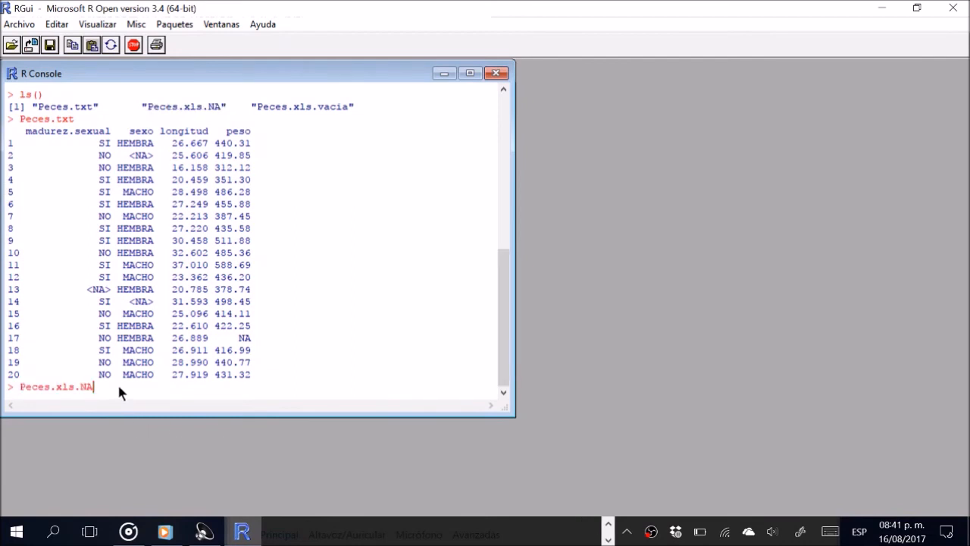
key(Return)
scroll(417, 220, up, 4)
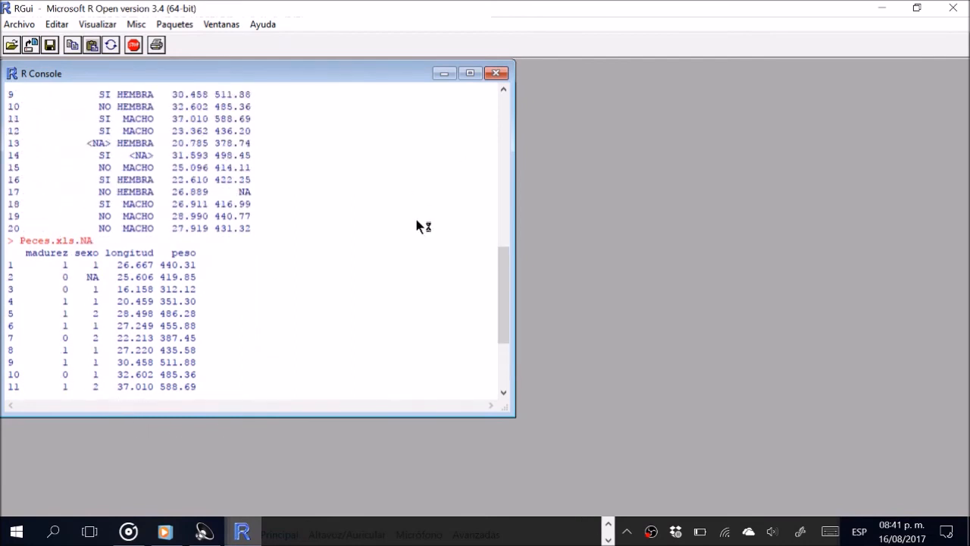
scroll(422, 226, up, 20)
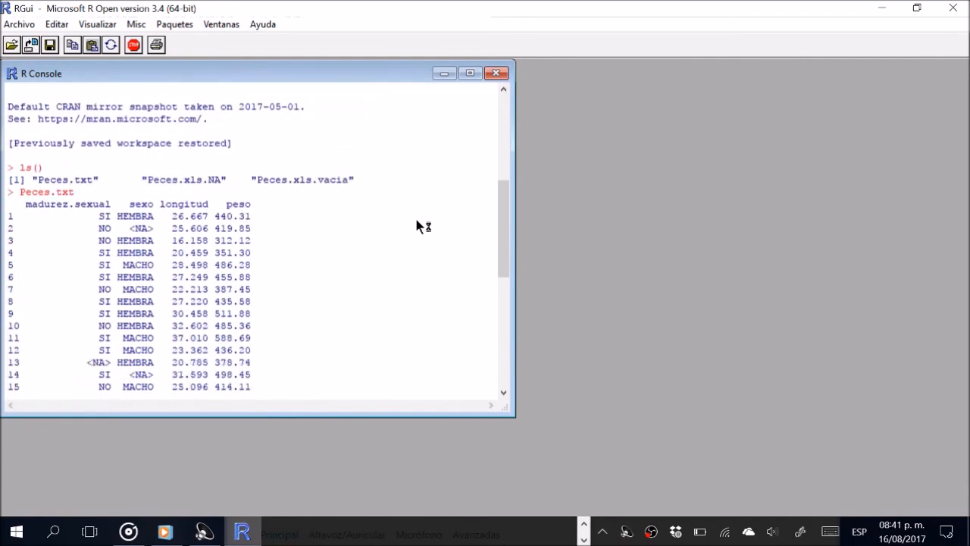
scroll(419, 226, down, 20)
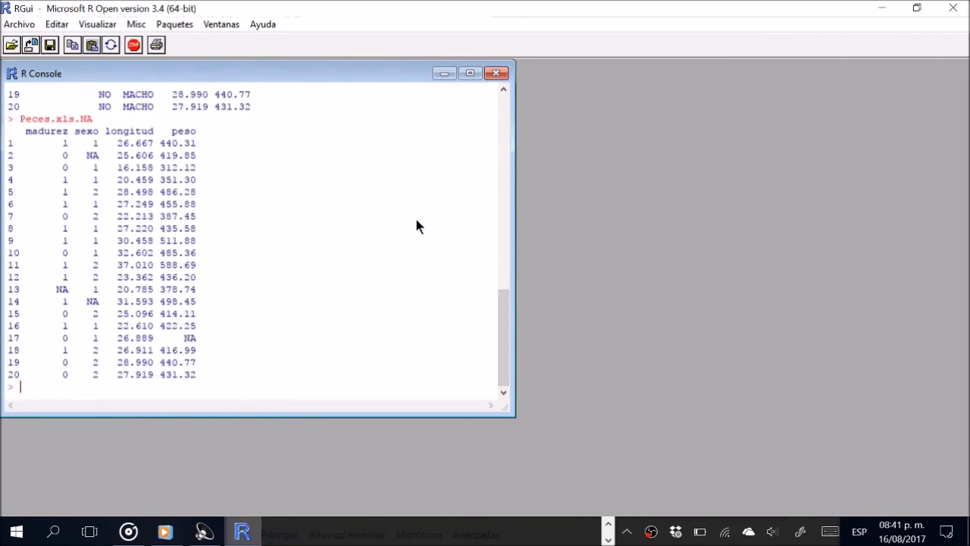
Clear the console and try to load R Commander with library(Rcmdr).
key(ctrl+l)
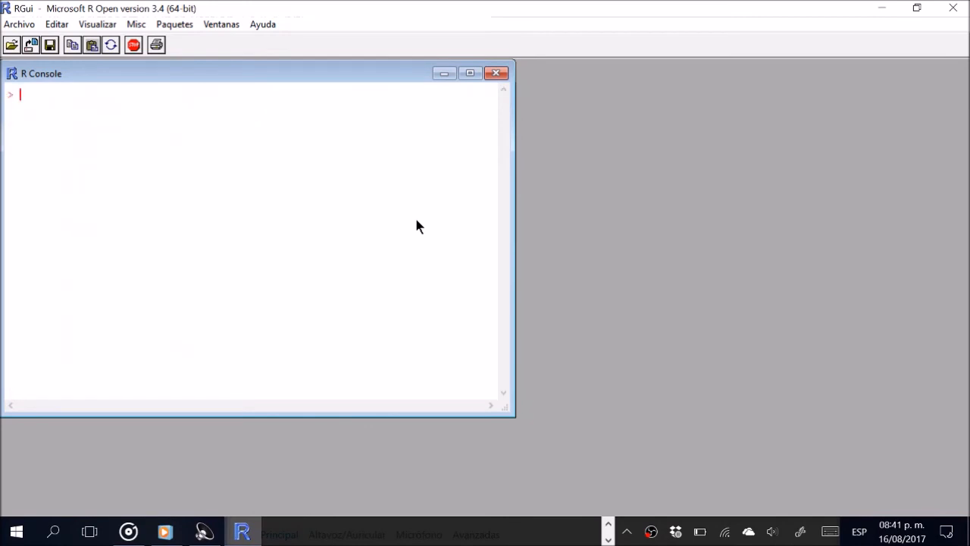
click(185, 27)
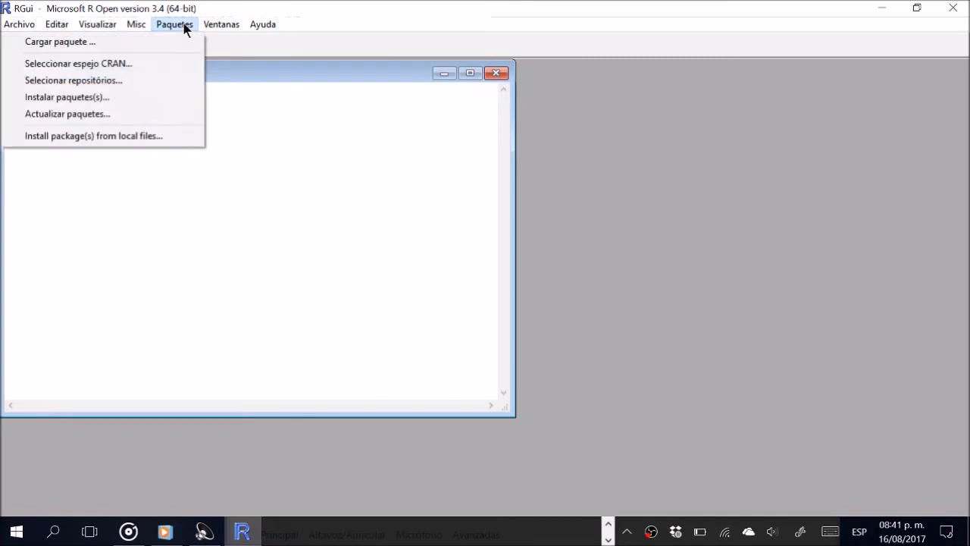
click(275, 132)
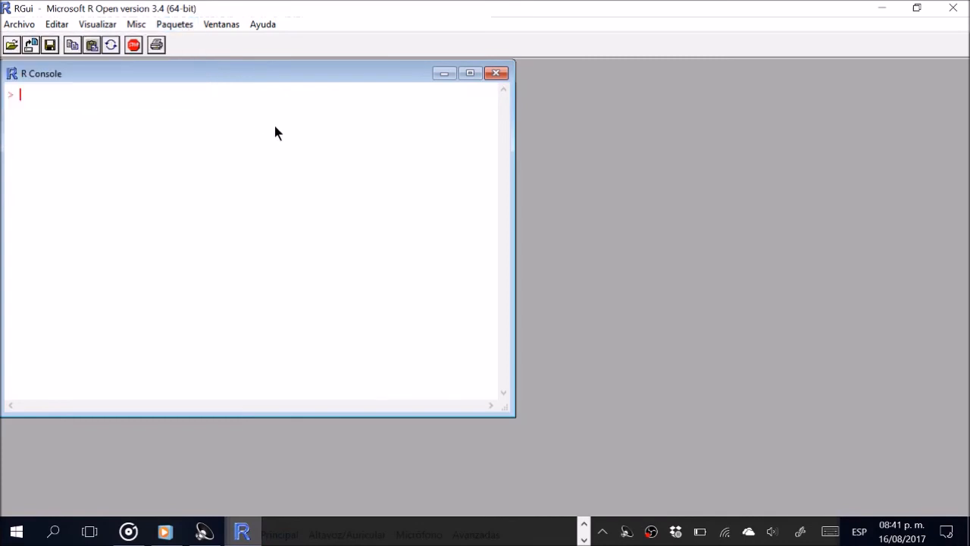
text(li)
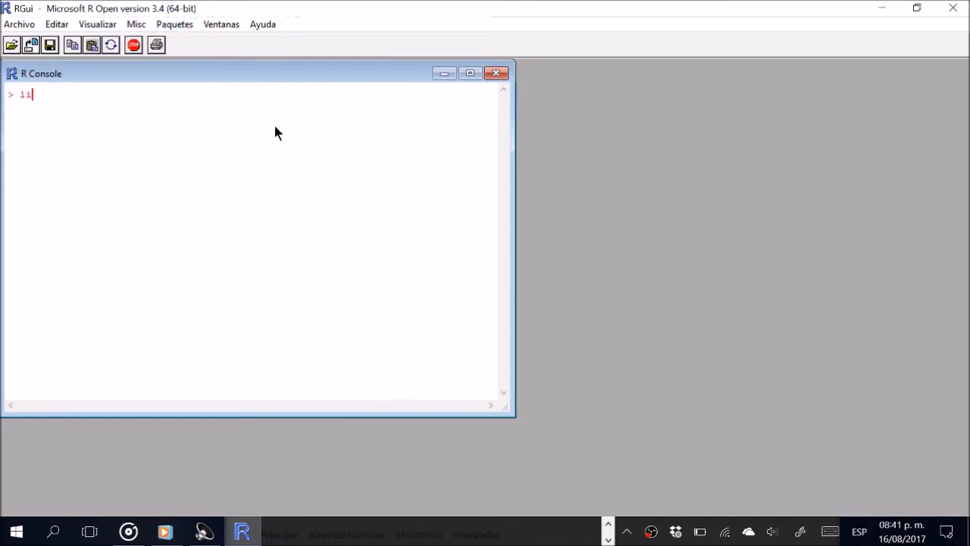
text(brary())
key(Left)
text(Rcmdr)
key(End)
key(Return)
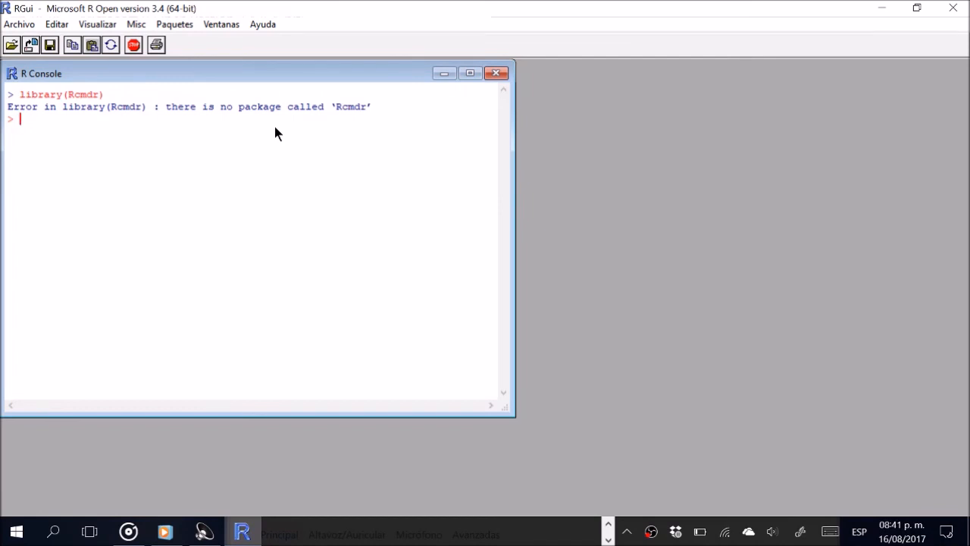
Replace the recalled library command with version and run it to check the R version details.
key(Up)
key(BackSpace)
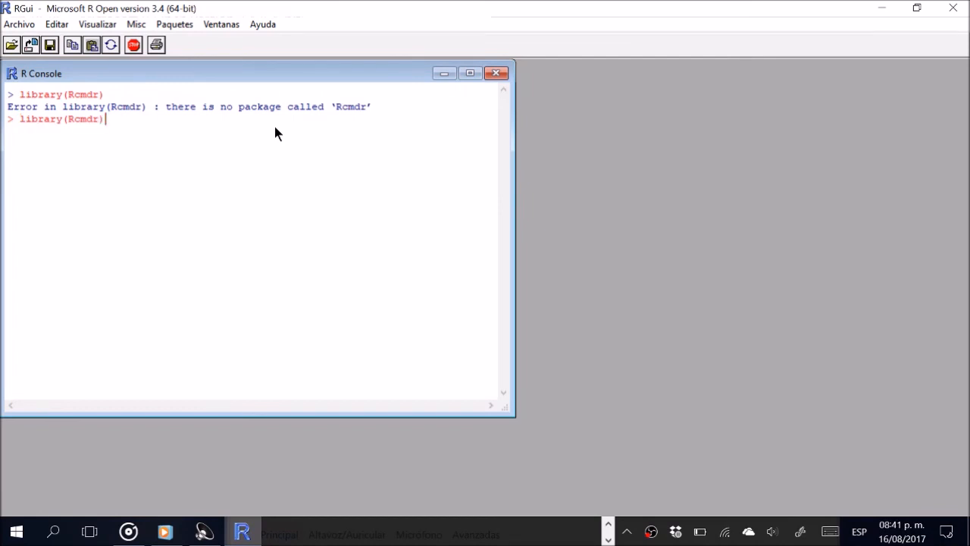
key(BackSpace)
key(BackSpace)
key(BackSpace)
key(BackSpace)
key(BackSpace)
key(BackSpace)
key(BackSpace)
key(BackSpace)
key(BackSpace)
key(BackSpace)
key(BackSpace)
key(BackSpace)
key(BackSpace)
text(version)
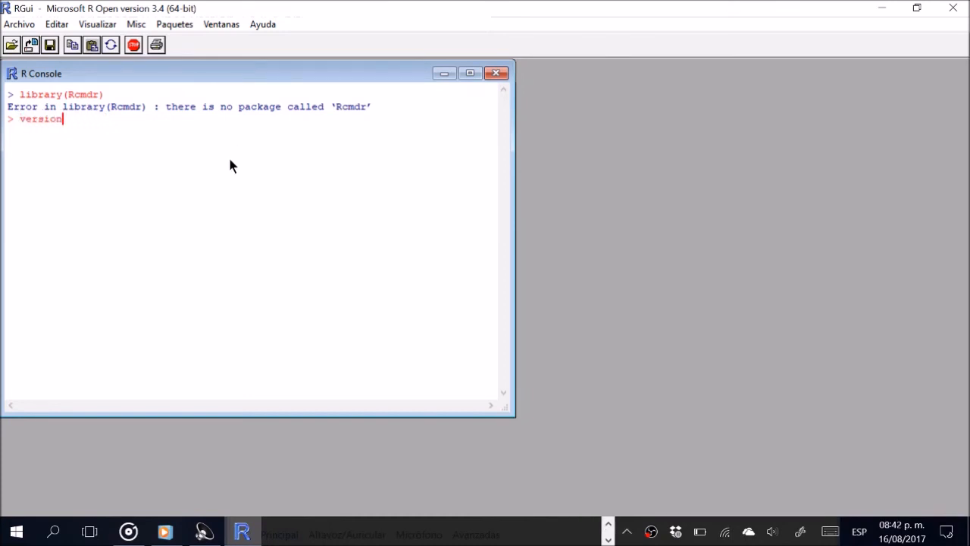
key(Return)
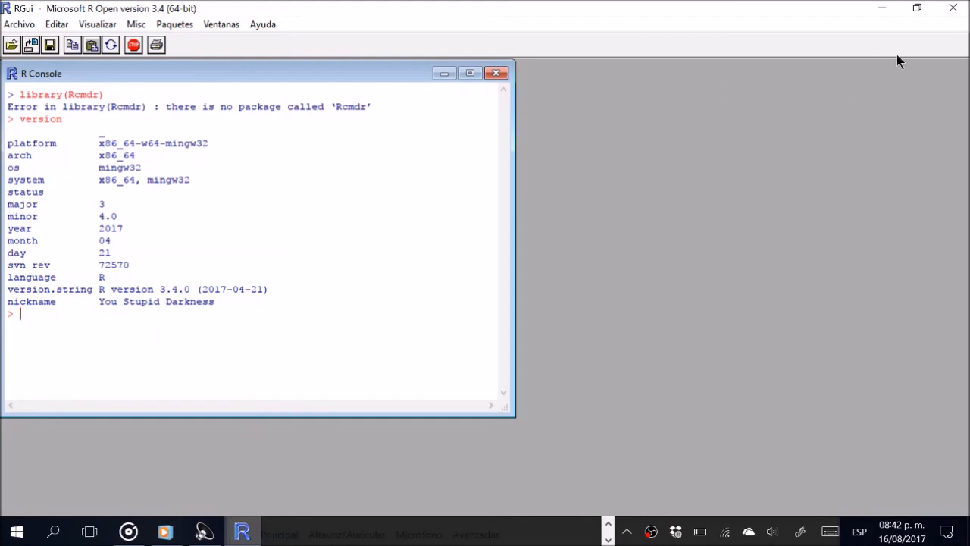
Cancel quitting R and look for Rcmdr in the list of loadable packages, closing the list without loading any.
click(959, 9)
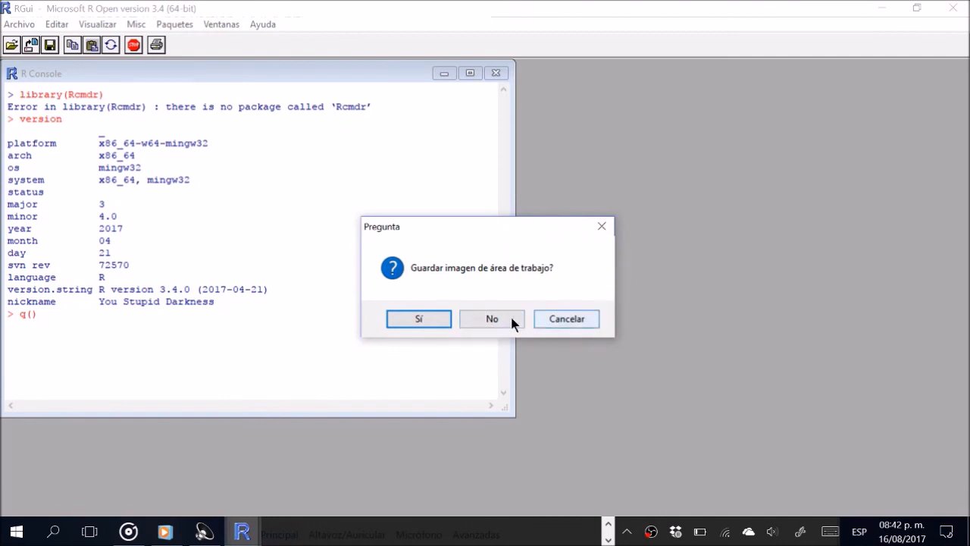
click(567, 319)
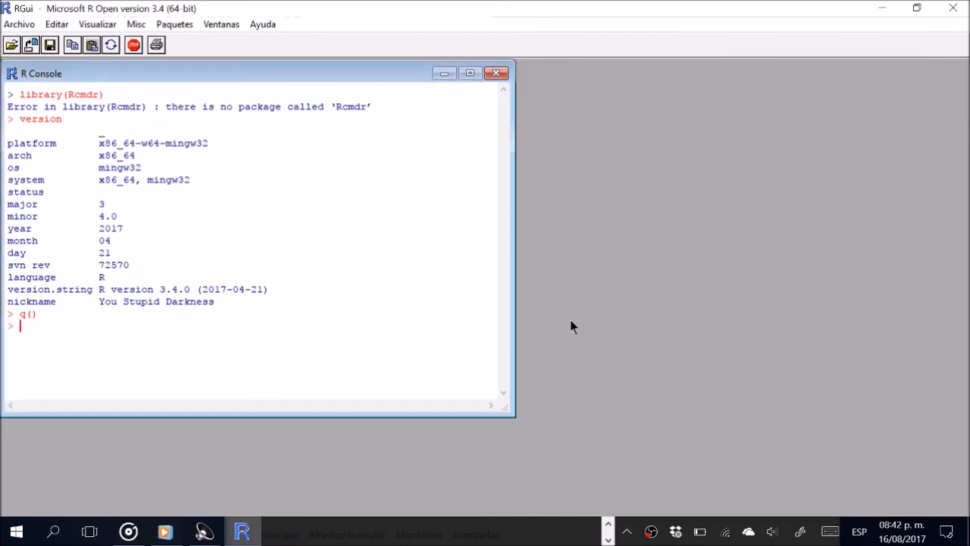
click(185, 28)
click(150, 44)
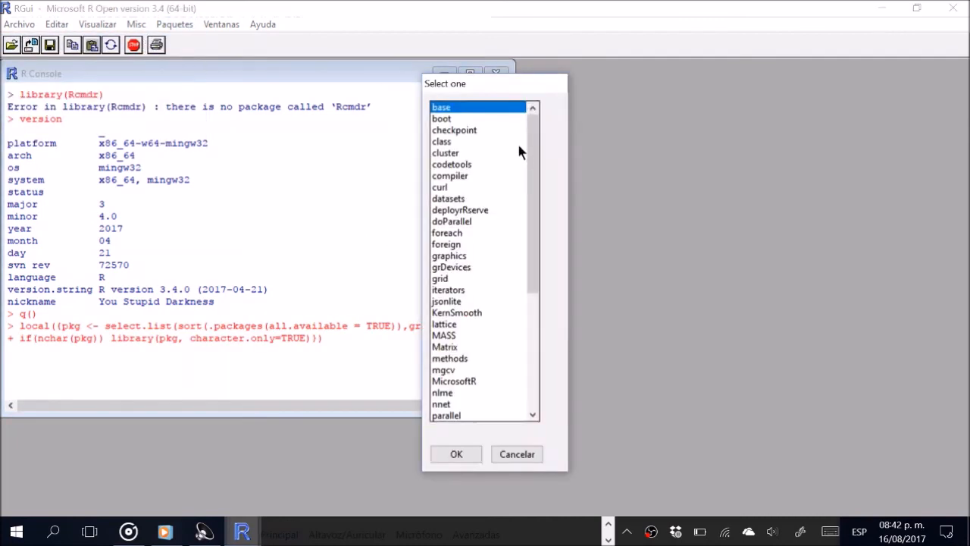
drag(528, 153, 520, 125)
drag(523, 169, 509, 328)
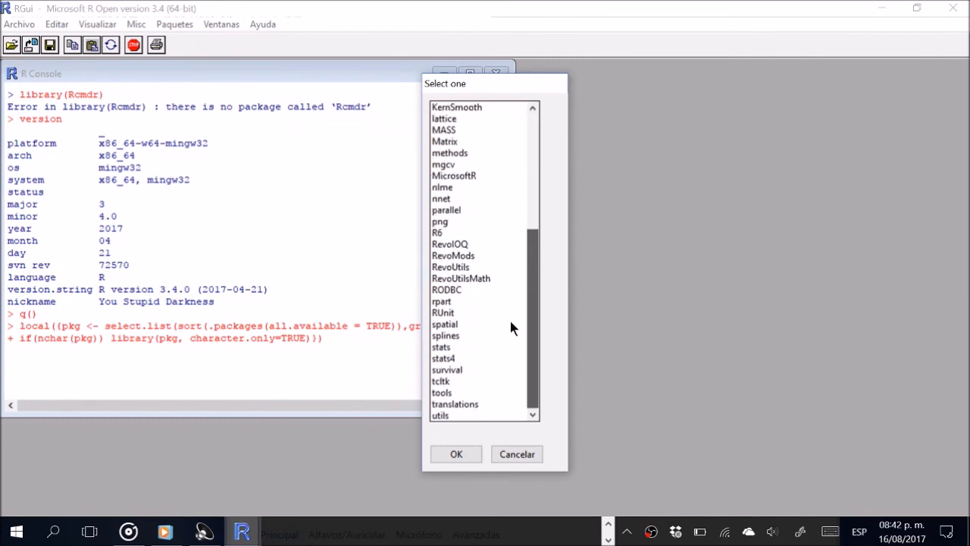
click(518, 454)
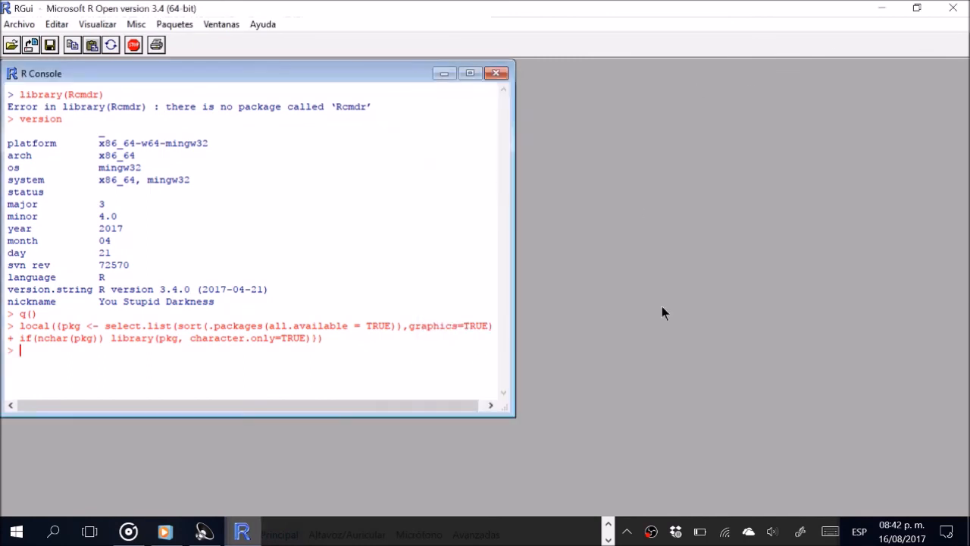
Close Microsoft R Open without saving the workspace image and launch R i386 3.4.1 from the desktop.
click(953, 8)
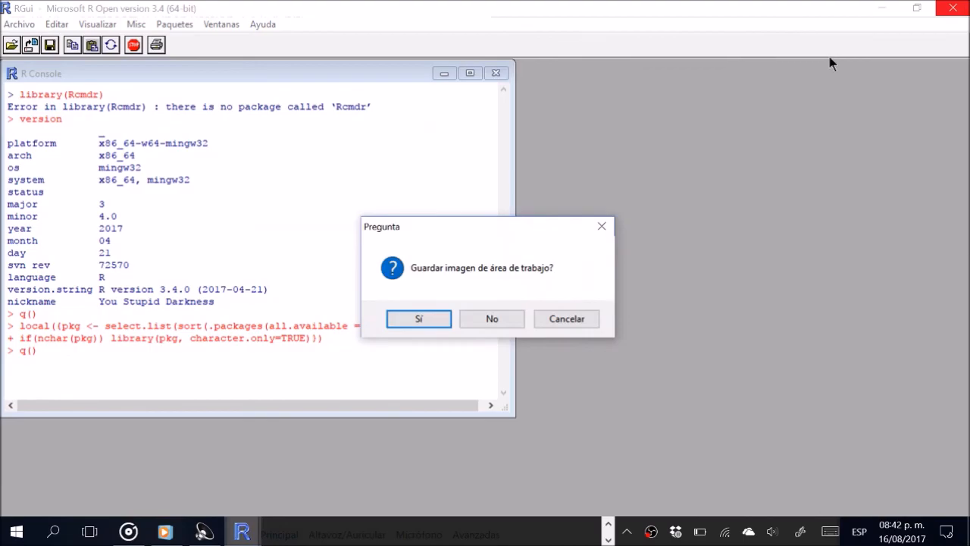
click(489, 324)
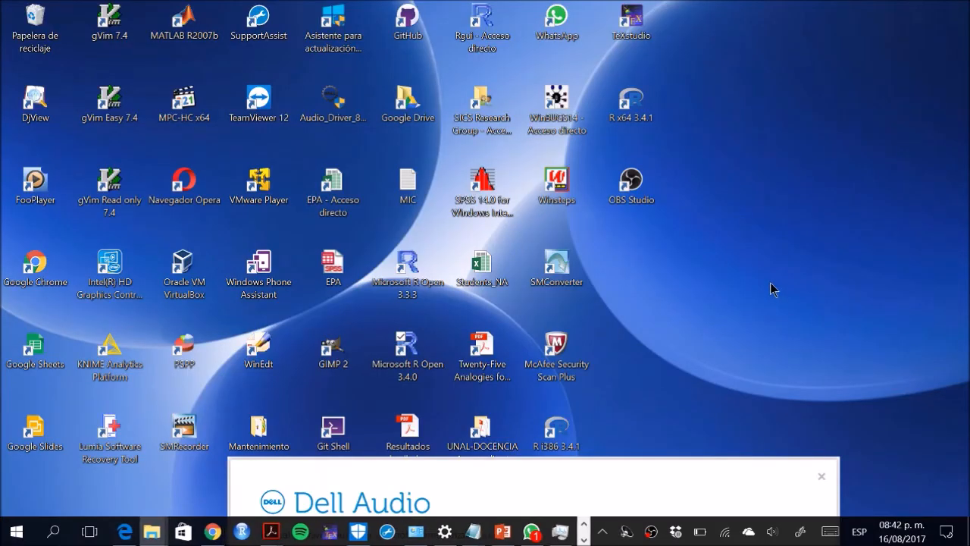
click(560, 446)
double_click(560, 445)
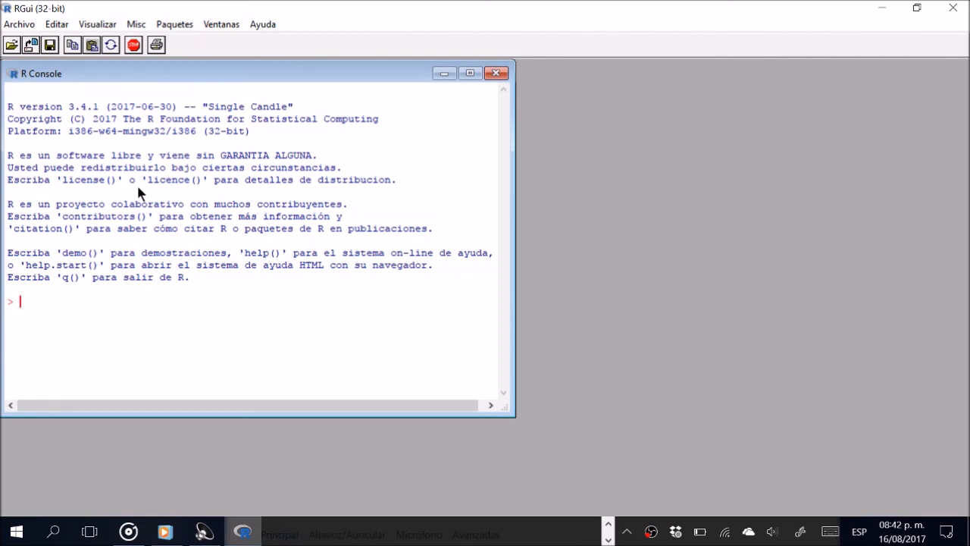
Load the Peces version inicial workspace into the 32-bit R session and list its objects with ls().
click(17, 25)
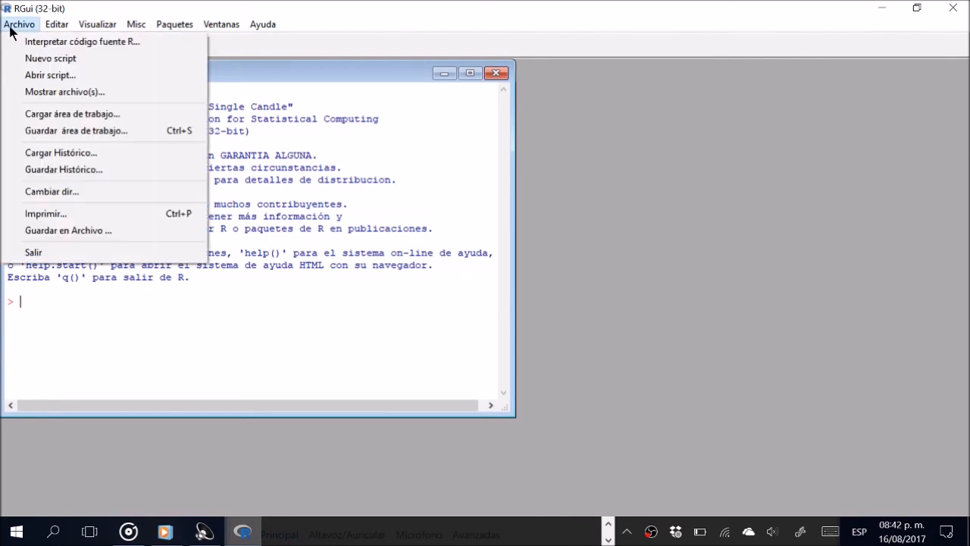
click(99, 113)
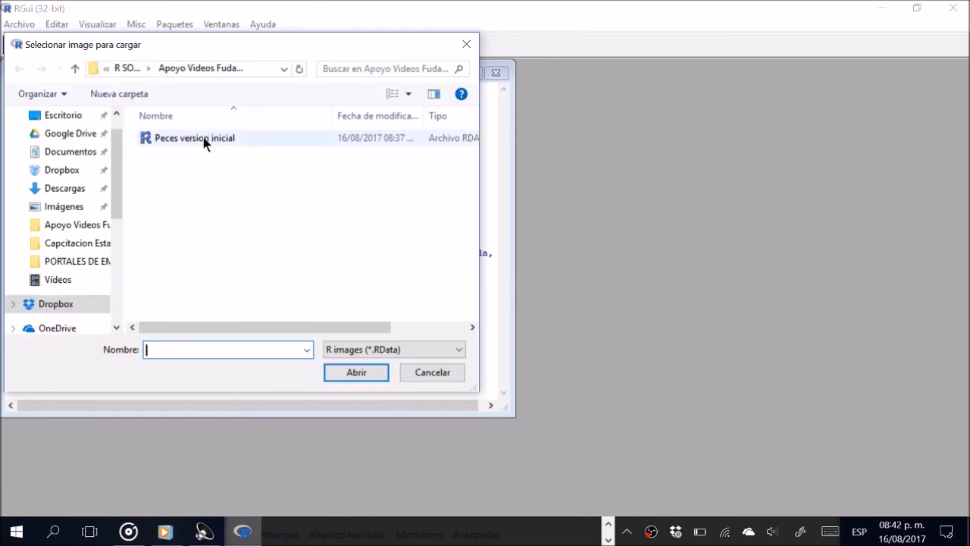
click(205, 143)
click(368, 372)
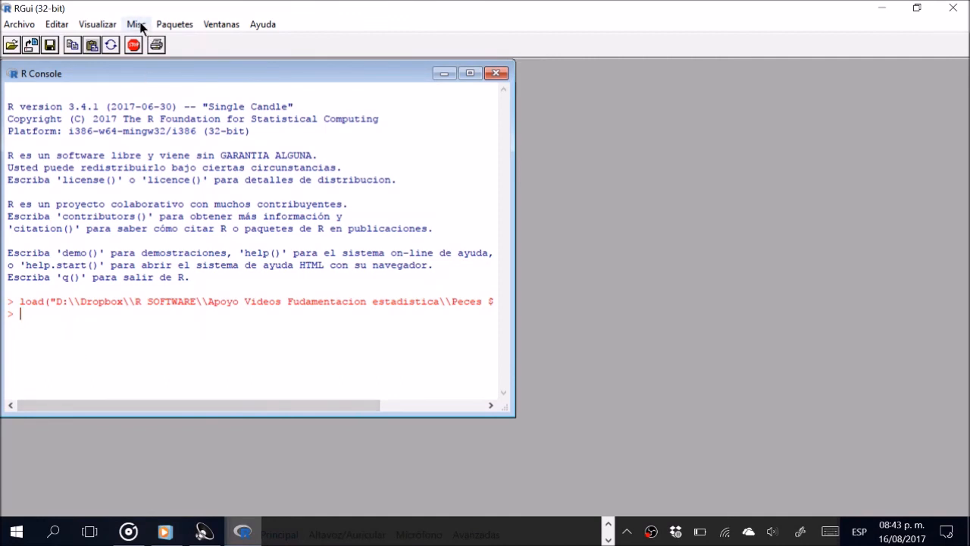
text(ls())
key(Return)
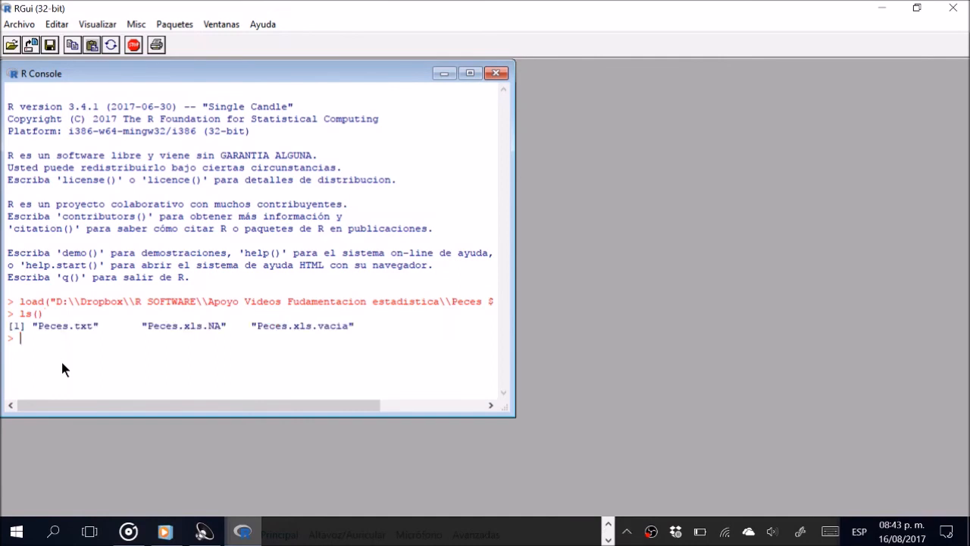
Load the Rcmdr package with library(Rcmdr) and maximize the R Commander window.
text(library(Rcmdr)
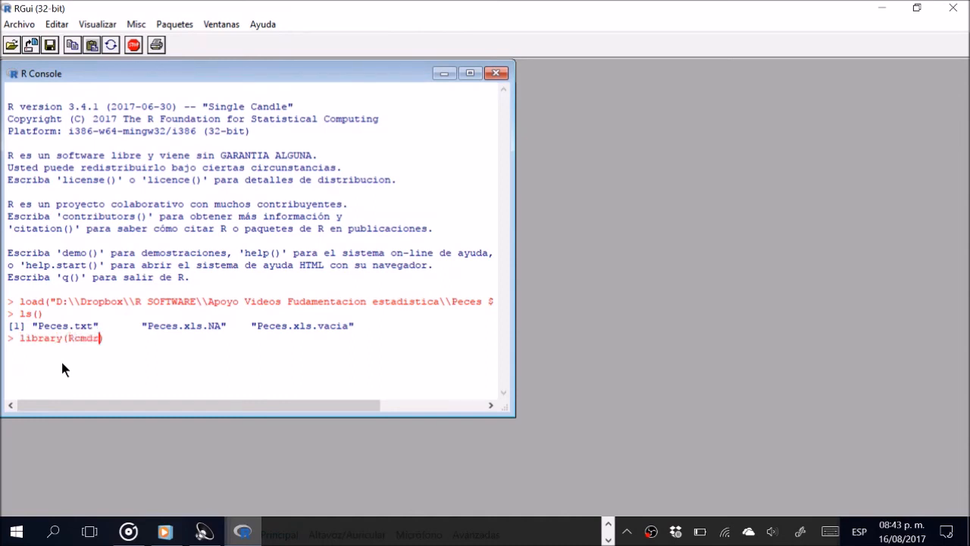
text())
key(Return)
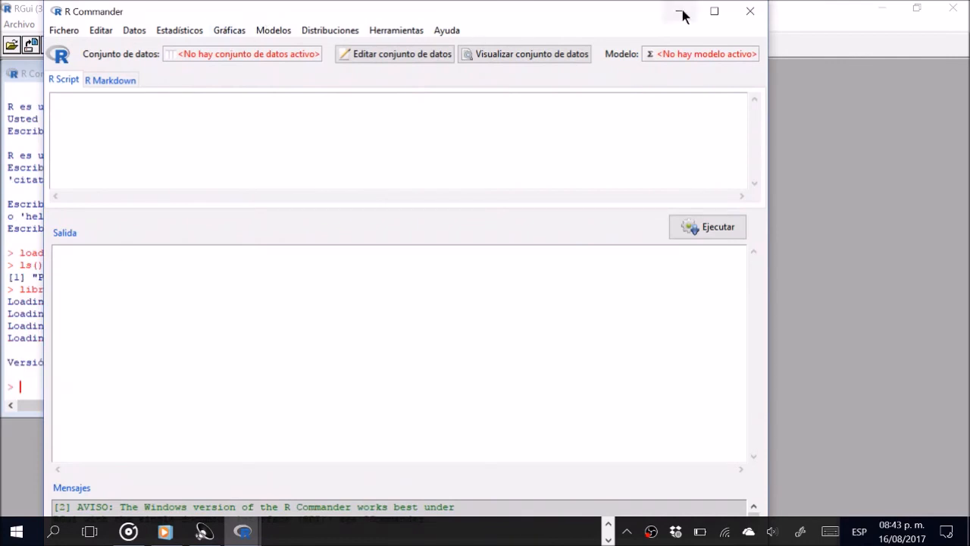
click(713, 12)
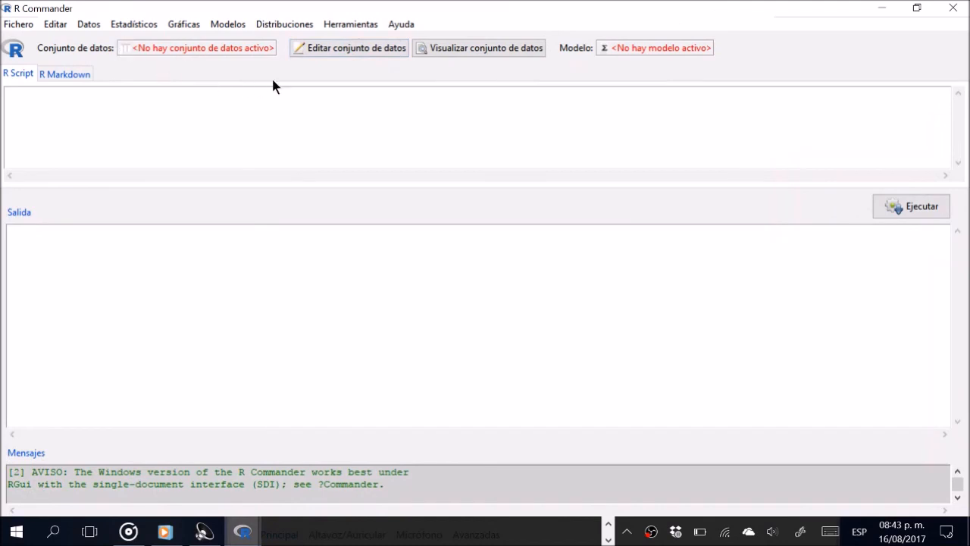
Set Peces.xls.NA as the active data set in R Commander.
click(200, 46)
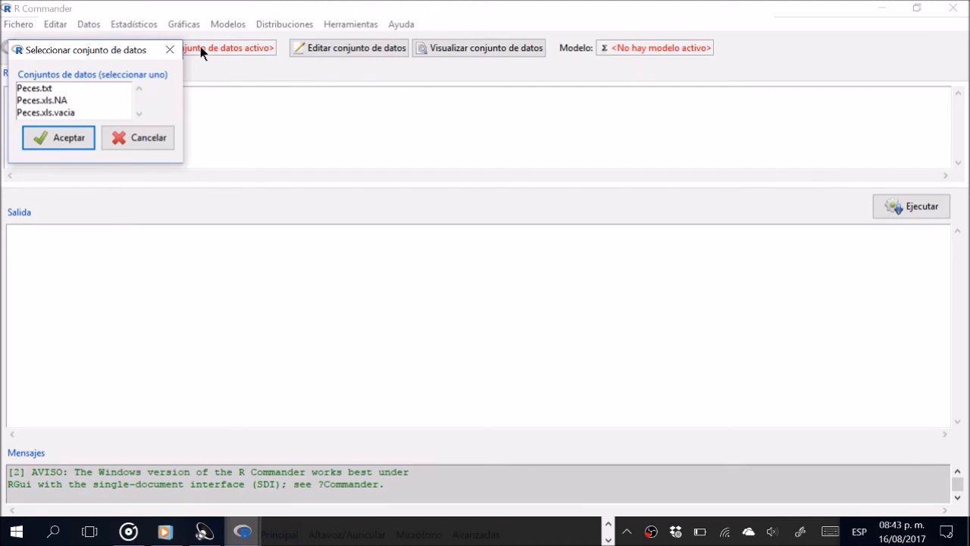
click(62, 102)
click(67, 133)
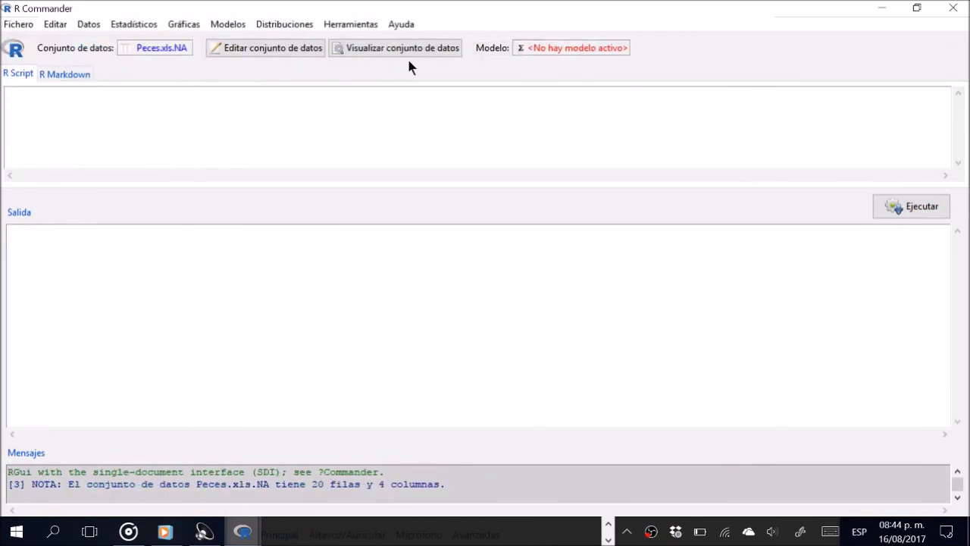
View the contents of the active Peces.xls.NA data set, moving its window toward the center, and close the viewer.
click(397, 52)
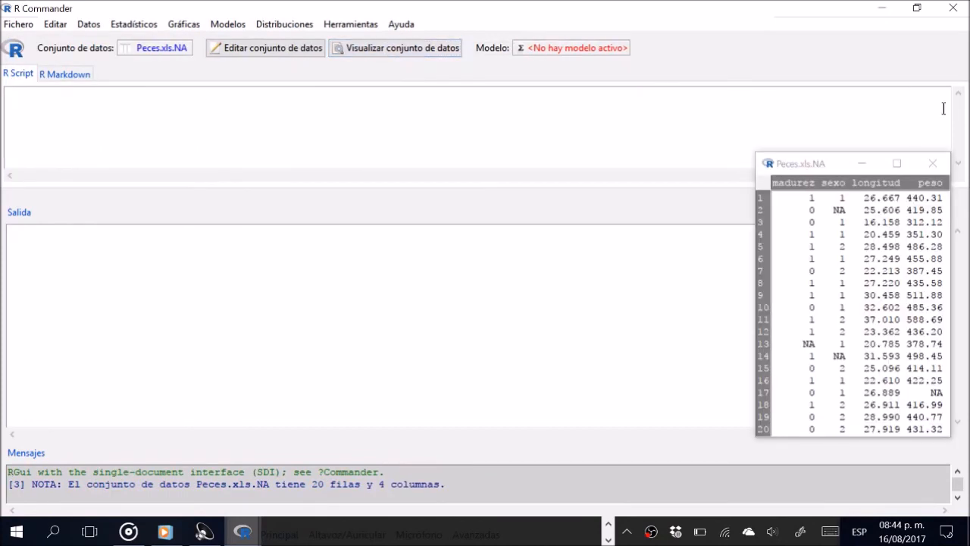
drag(817, 165, 521, 123)
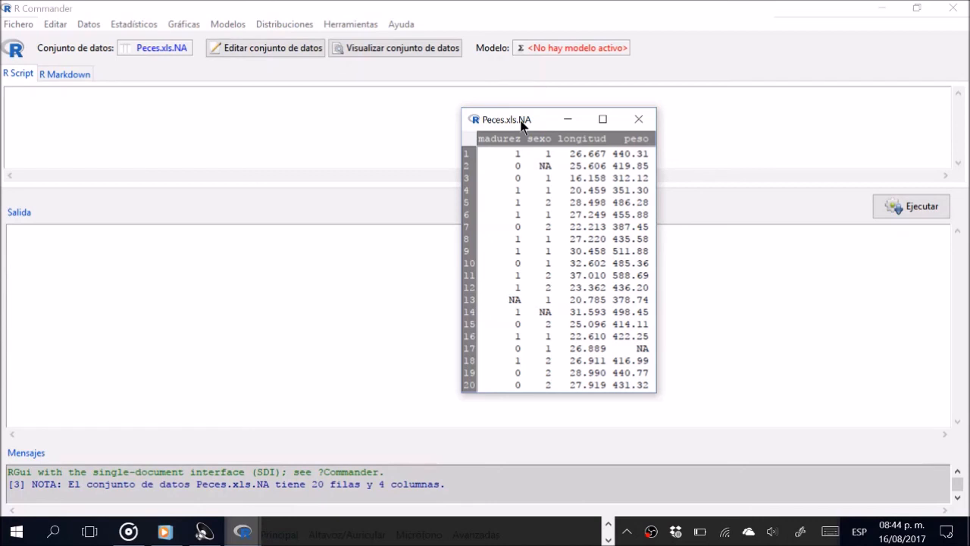
click(639, 120)
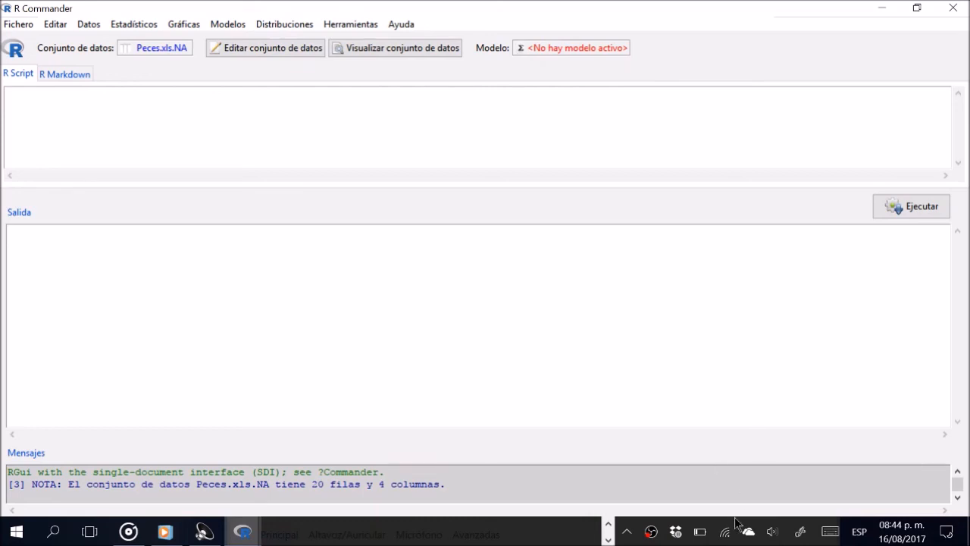
right_click(650, 539)
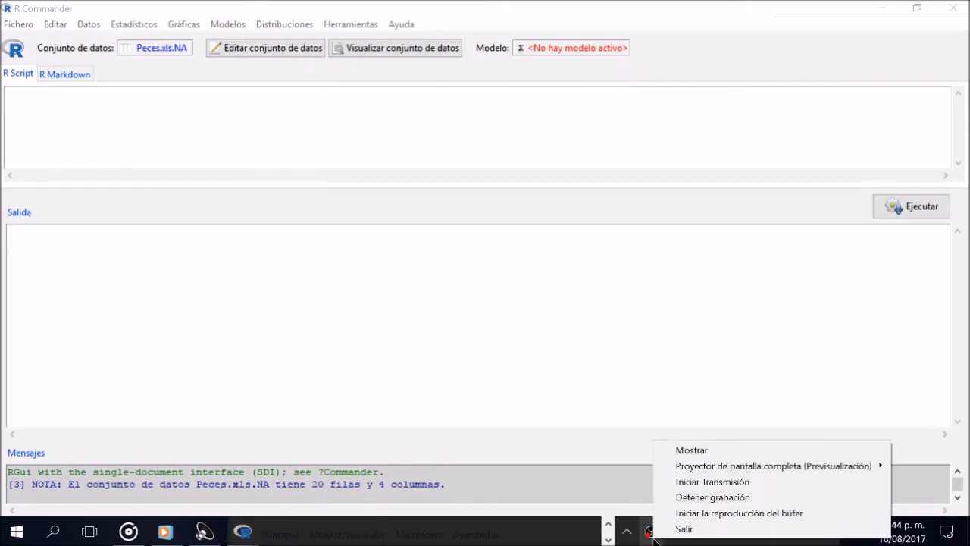
click(682, 498)
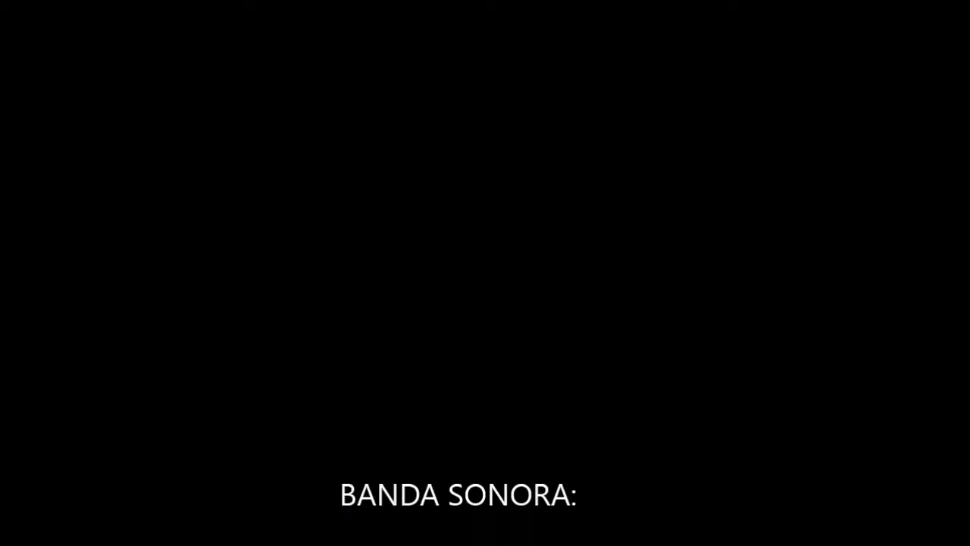